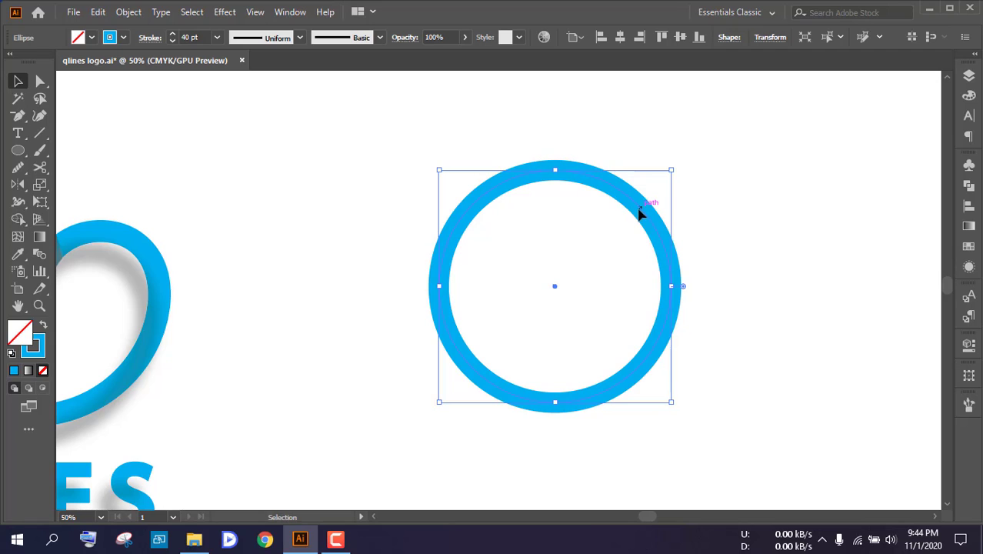
# Enlarge the standalone blue circle proportionally so it is slightly bigger than the large circle in the reference logo
pyautogui.moveTo(639, 209); pyautogui.dragTo(525, 238)
pyautogui.scroll(-3, 525, 238)
pyautogui.scroll(1, 509, 240)
pyautogui.scroll(1, 507, 236)
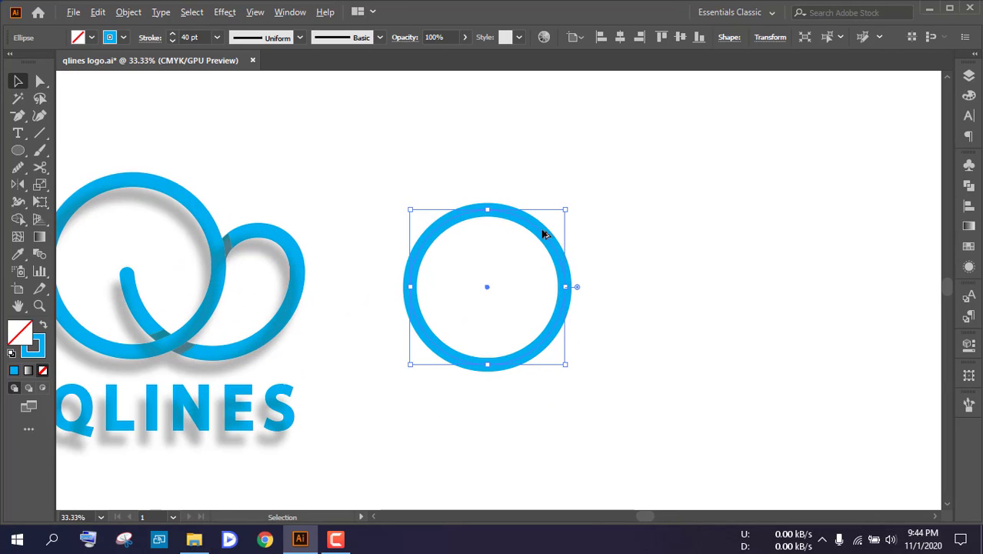
pyautogui.moveTo(567, 212)
pyautogui.mouseDown()
pyautogui.moveTo(584, 194)
pyautogui.moveTo(571, 220)
pyautogui.moveTo(579, 224)
pyautogui.mouseUp()
pyautogui.scroll(-1, 551, 219)
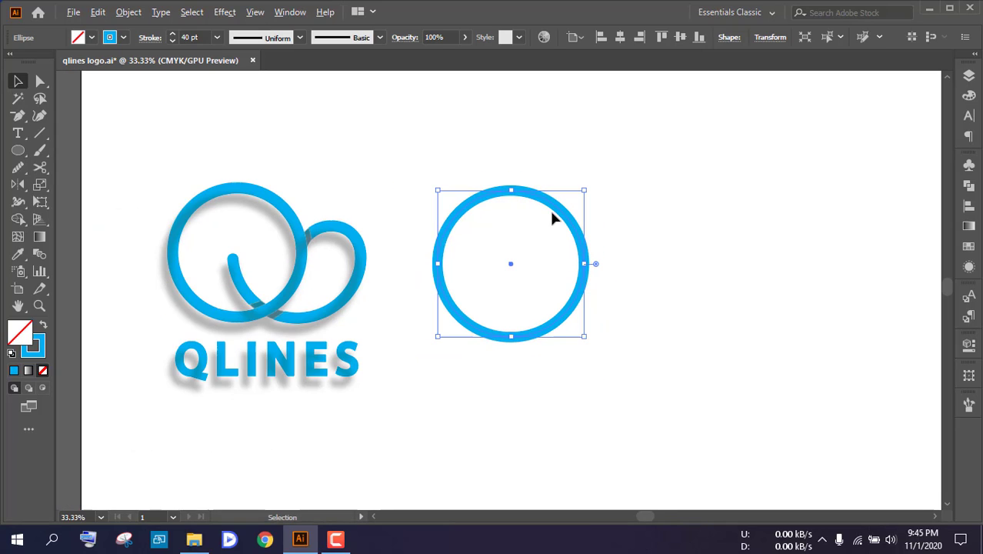
# Set the circle's stroke weight to 45 pt and deselect it
pyautogui.click(172, 34)
pyautogui.click(172, 34)
pyautogui.click(172, 33)
pyautogui.click(172, 34)
pyautogui.click(172, 34)
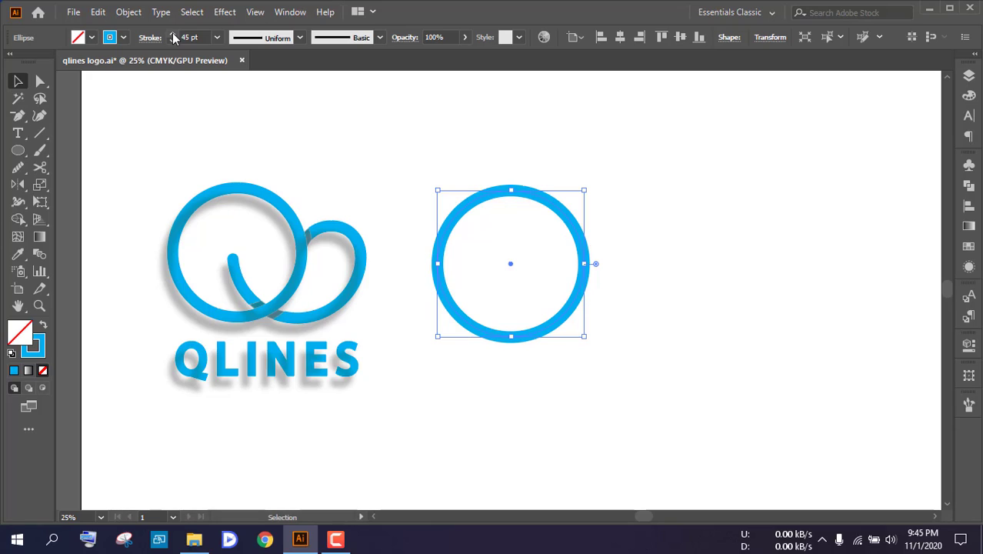
pyautogui.click(447, 218)
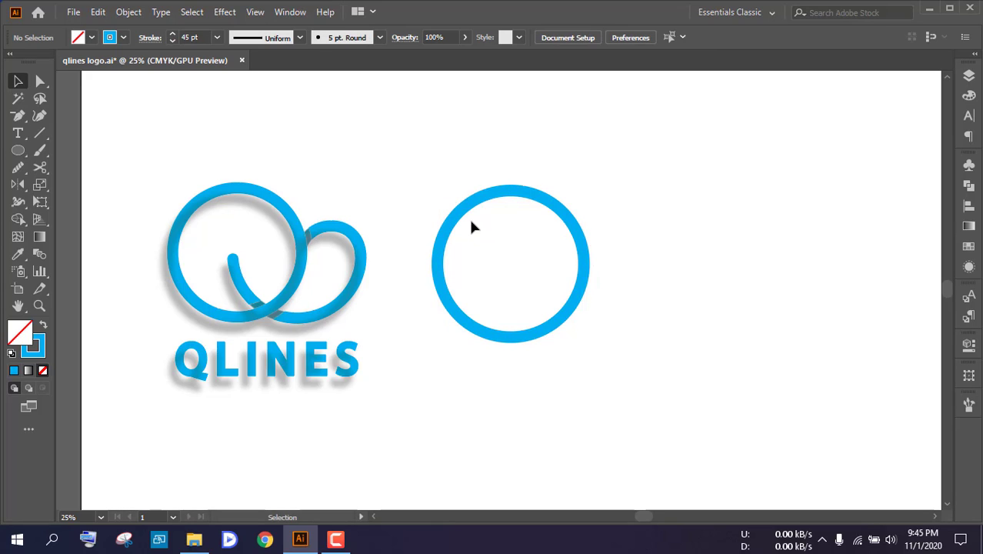
# Shrink the circle slightly while keeping its proportions
pyautogui.click(568, 204)
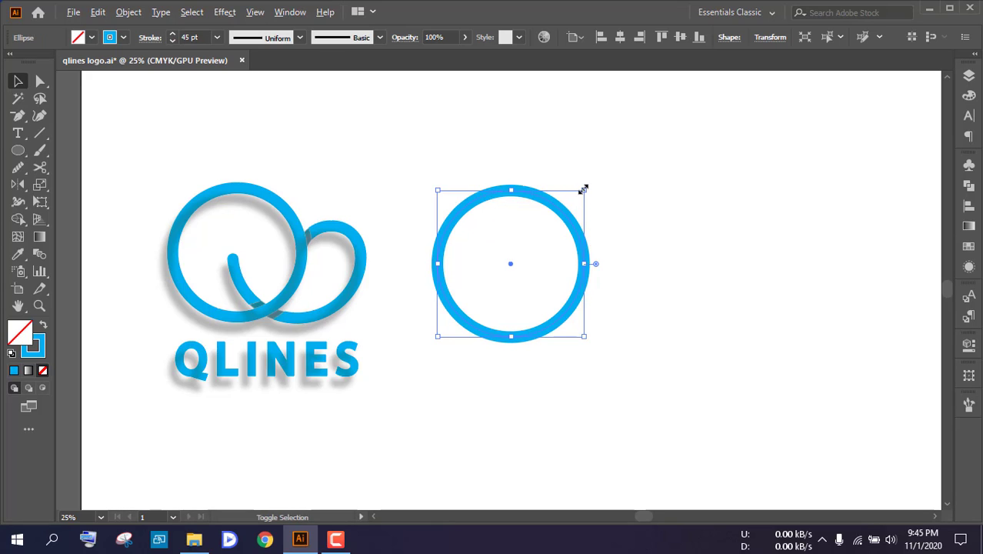
pyautogui.moveTo(582, 189)
pyautogui.mouseDown()
pyautogui.moveTo(535, 187)
pyautogui.moveTo(536, 199)
pyautogui.mouseUp()
pyautogui.scroll(1, 532, 214)
pyautogui.click(593, 230)
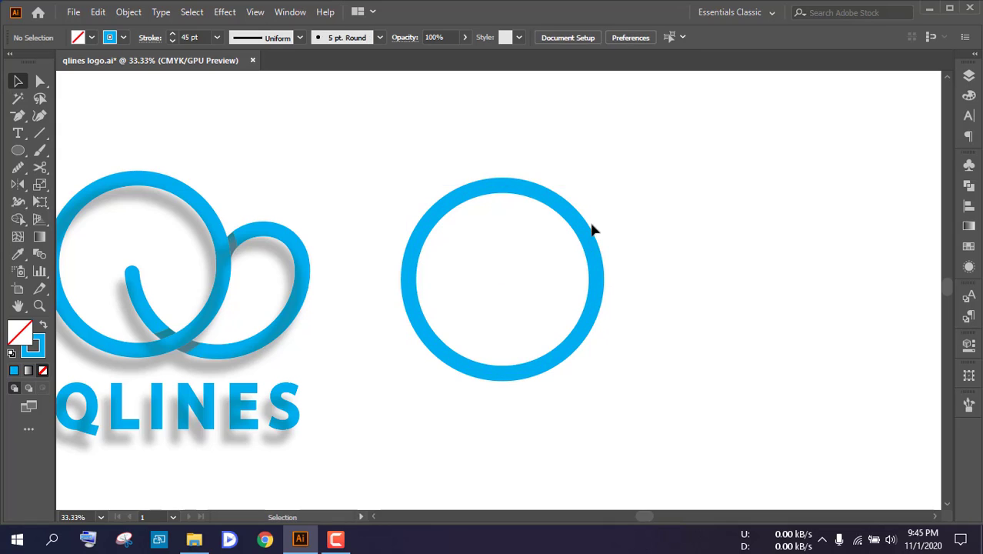
# Duplicate the circle horizontally to the right so the copy's left edge passes through the original's centre
pyautogui.click(420, 222)
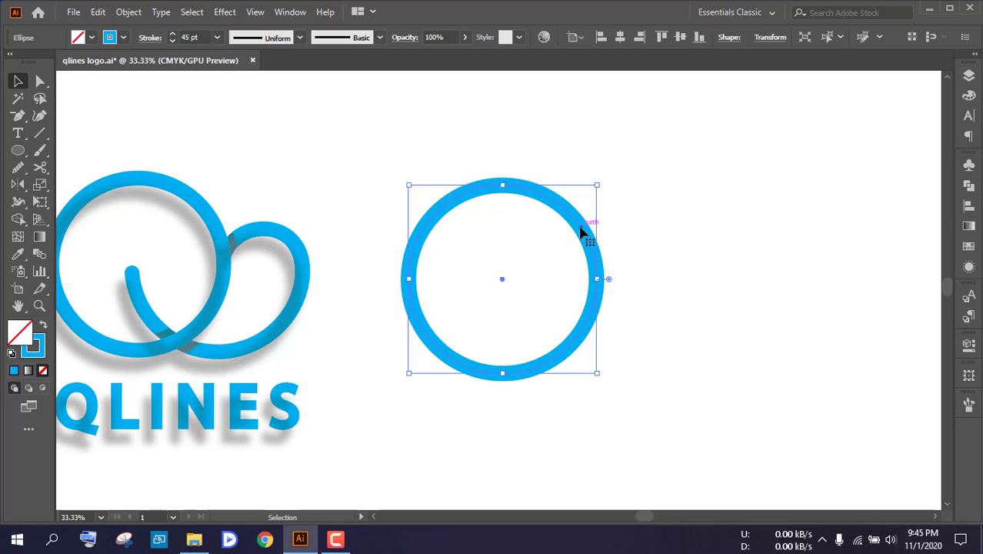
pyautogui.moveTo(581, 231); pyautogui.dragTo(677, 229)
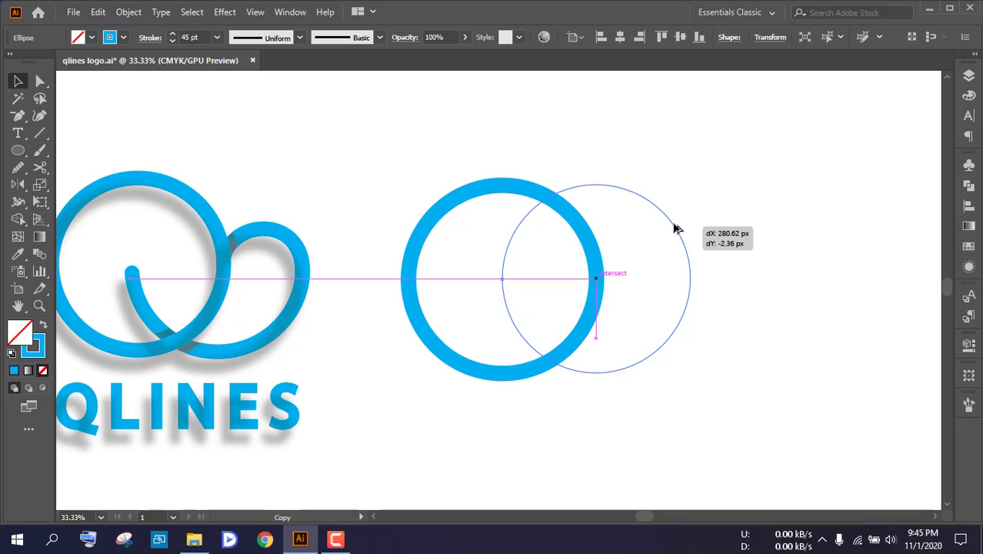
pyautogui.moveTo(676, 228); pyautogui.dragTo(675, 227)
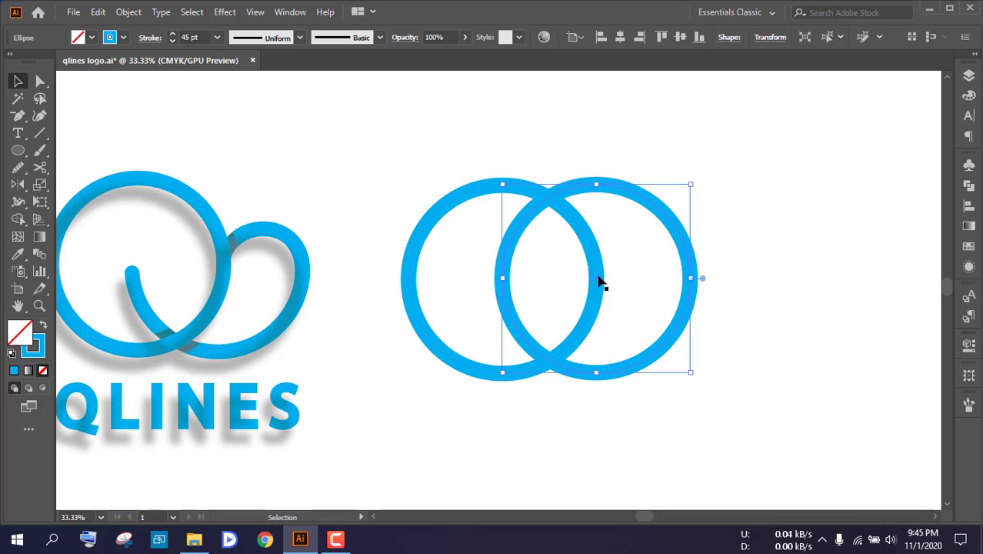
pyautogui.scroll(3, 598, 280)
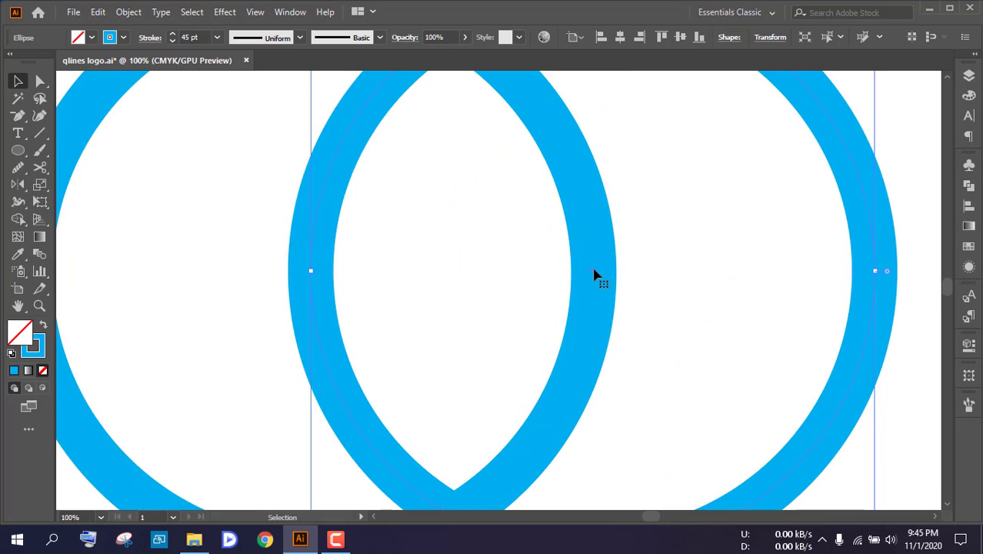
pyautogui.scroll(-2, 599, 279)
pyautogui.scroll(-3, 687, 280)
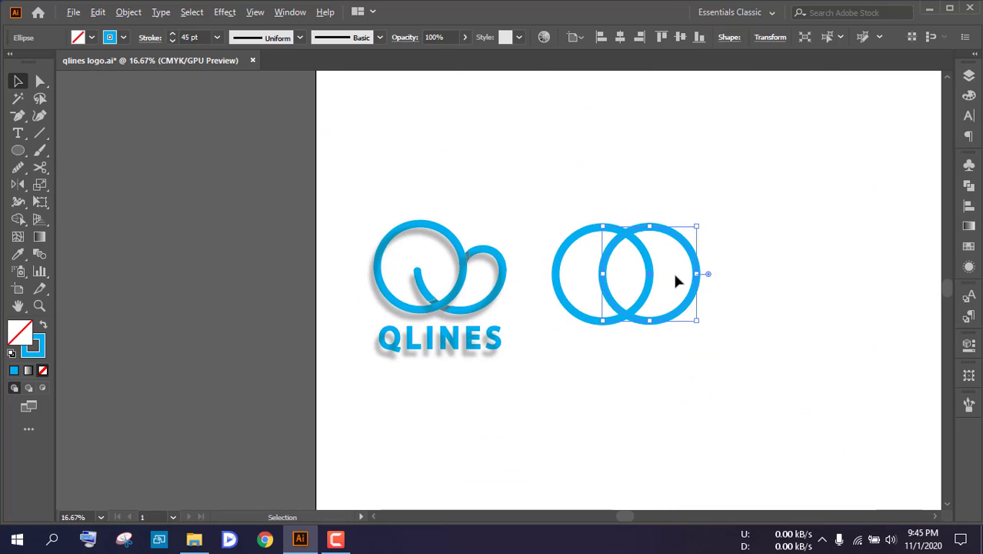
pyautogui.click(660, 255)
# Delete the top anchor point of the right circle so only its lower semicircle remains as the Q's tail
pyautogui.scroll(1, 654, 238)
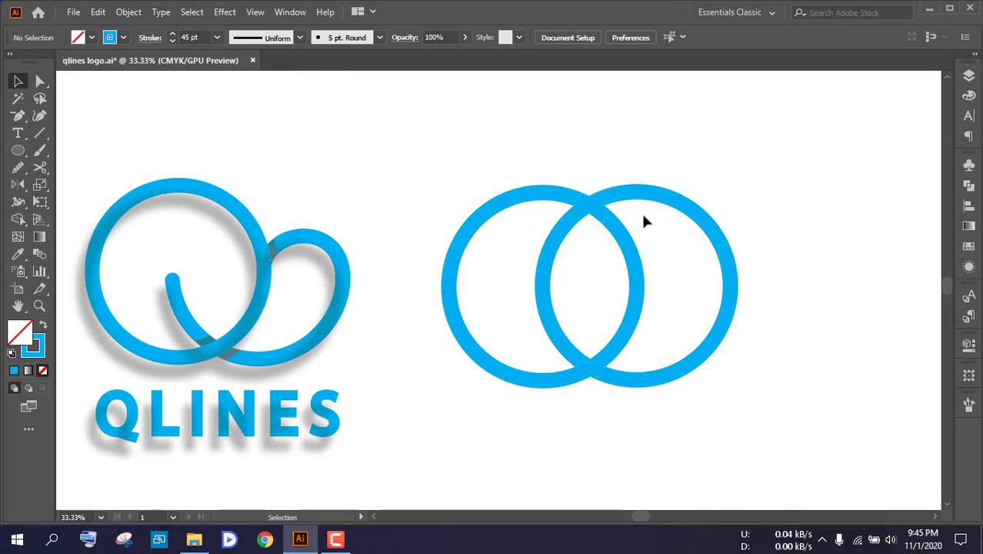
pyautogui.click(40, 83)
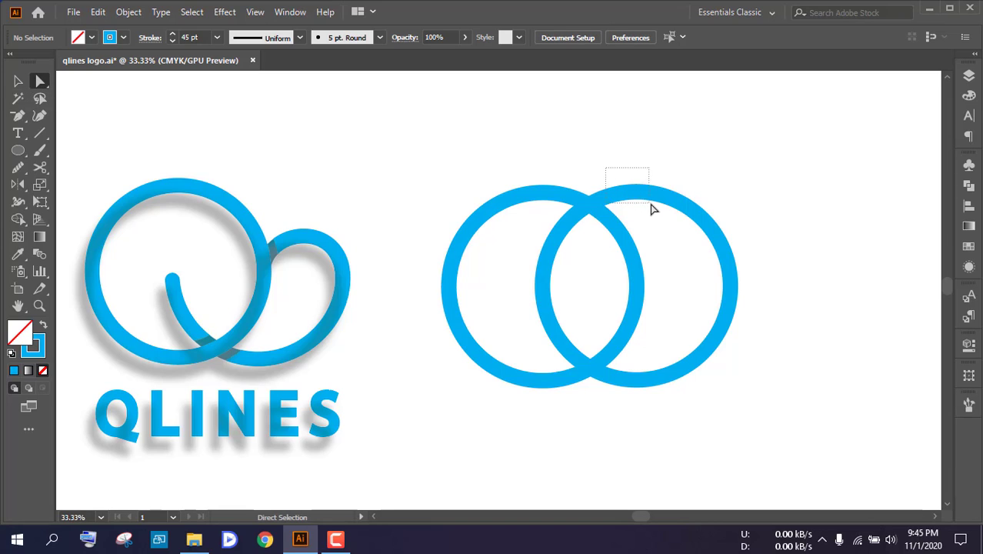
pyautogui.scroll(1, 645, 188)
pyautogui.scroll(2, 643, 188)
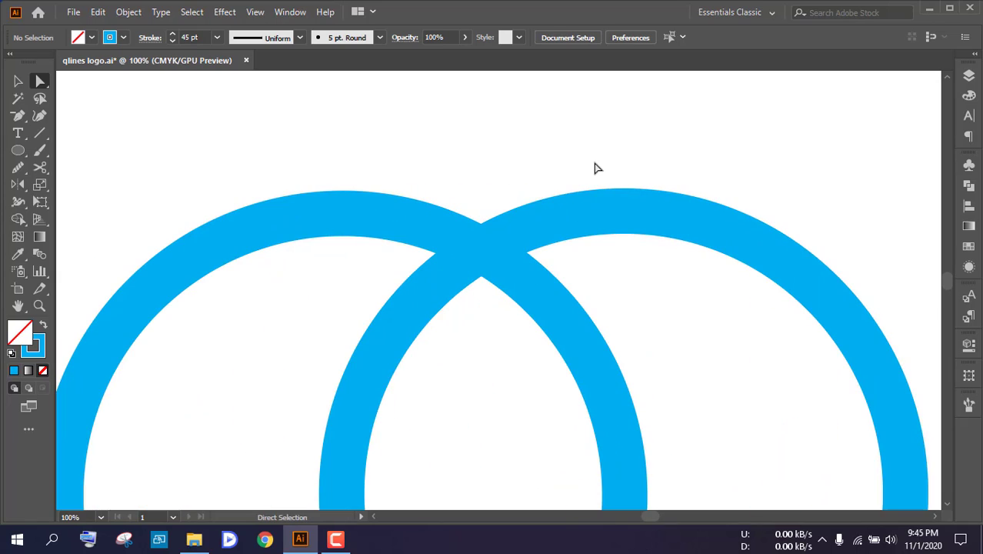
pyautogui.moveTo(595, 162); pyautogui.dragTo(670, 265)
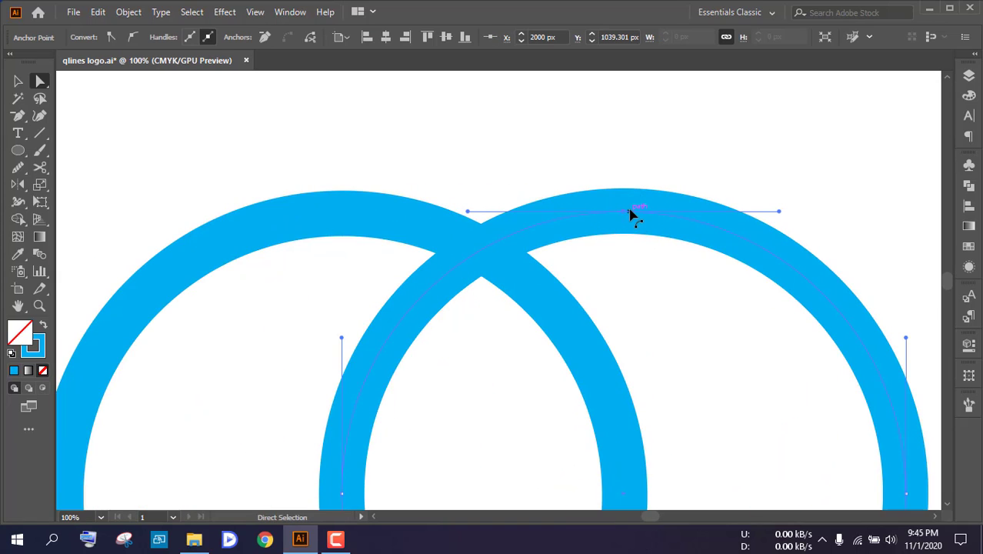
pyautogui.press('Delete')
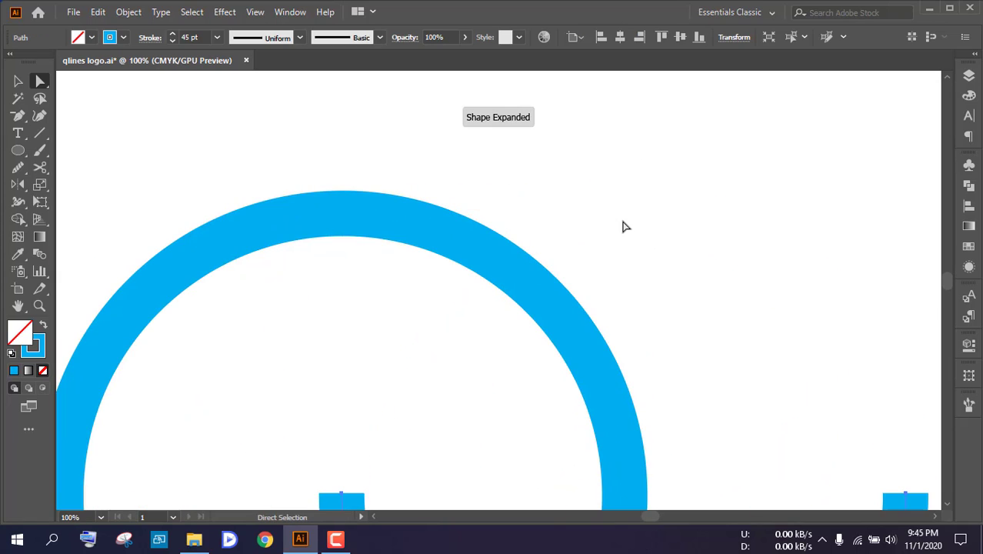
pyautogui.scroll(-3, 622, 225)
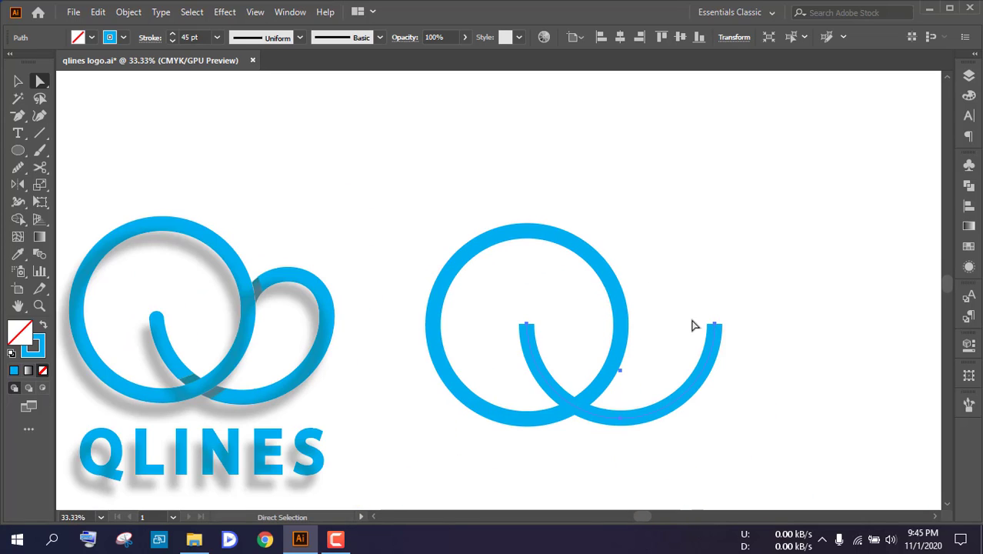
pyautogui.click(18, 81)
pyautogui.click(526, 153)
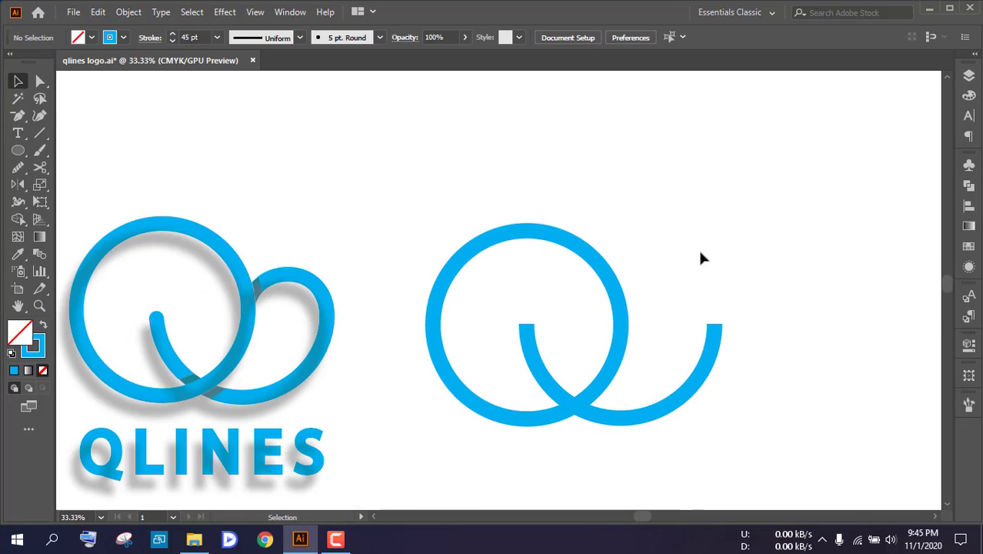
# Draw a small circle with the Ellipse tool between the large circle's right edge and the right end of the semicircle
pyautogui.moveTo(700, 254); pyautogui.dragTo(600, 207)
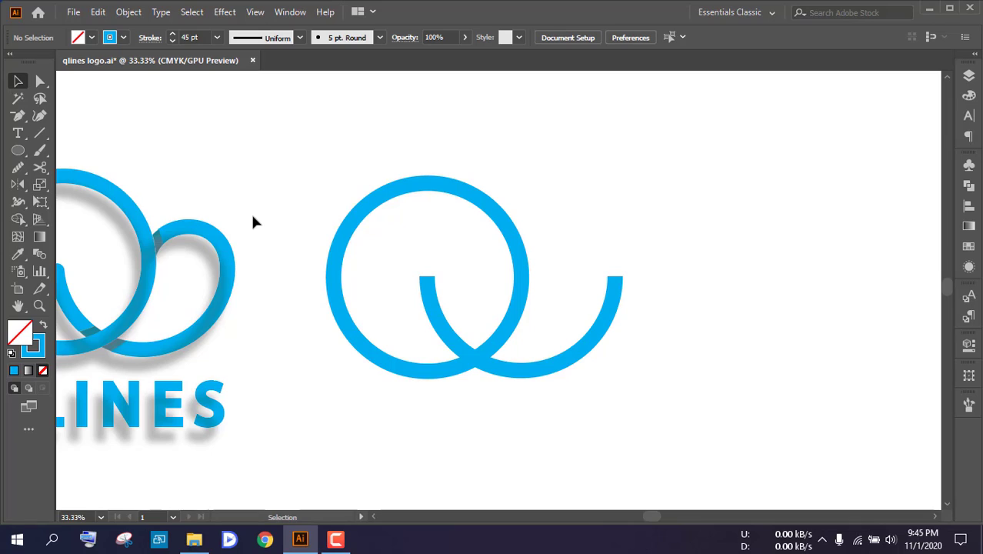
pyautogui.rightClick(18, 152)
pyautogui.click(85, 186)
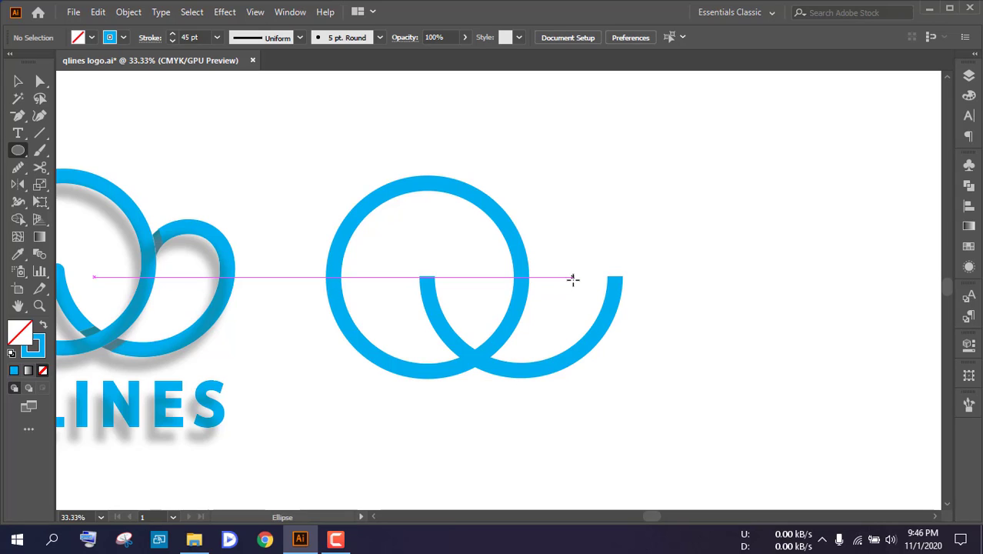
pyautogui.moveTo(572, 278); pyautogui.dragTo(596, 321)
pyautogui.click(18, 80)
pyautogui.click(667, 245)
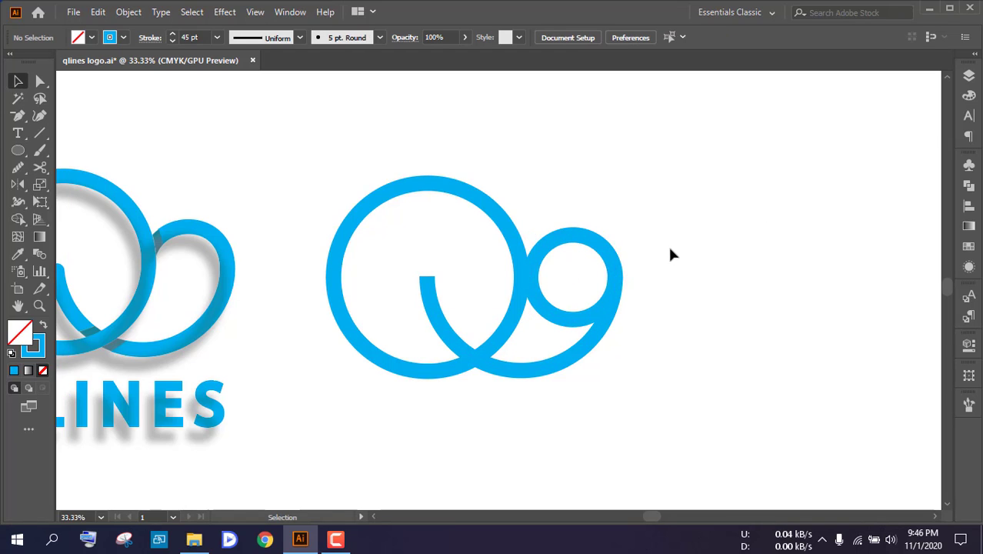
# Enlarge the small circle and position it to overlap the large circle while its right edge meets the semicircle's end
pyautogui.scroll(2, 667, 245)
pyautogui.click(496, 231)
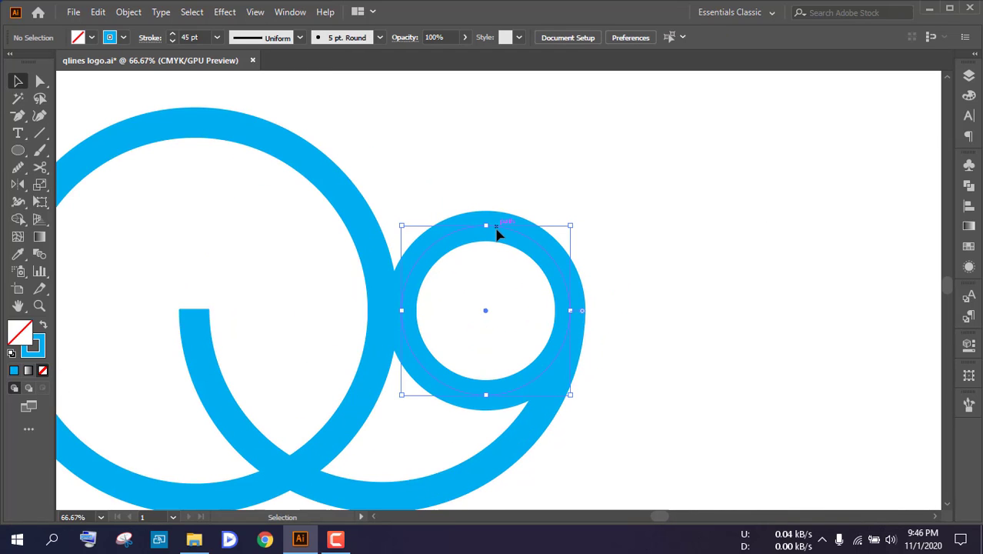
pyautogui.moveTo(571, 225); pyautogui.dragTo(591, 215)
pyautogui.moveTo(535, 242); pyautogui.dragTo(559, 259)
pyautogui.scroll(1, 534, 259)
pyautogui.click(667, 267)
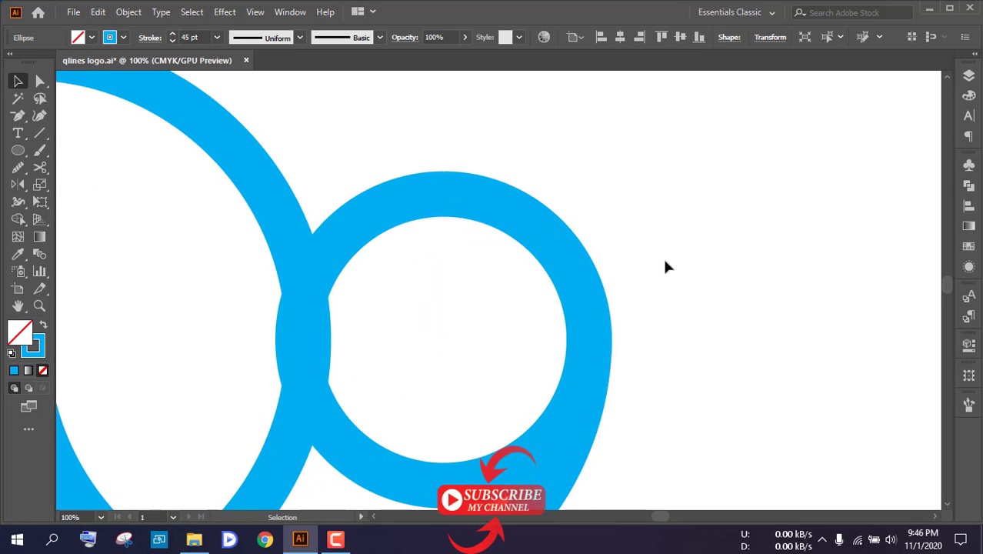
pyautogui.scroll(-2, 466, 236)
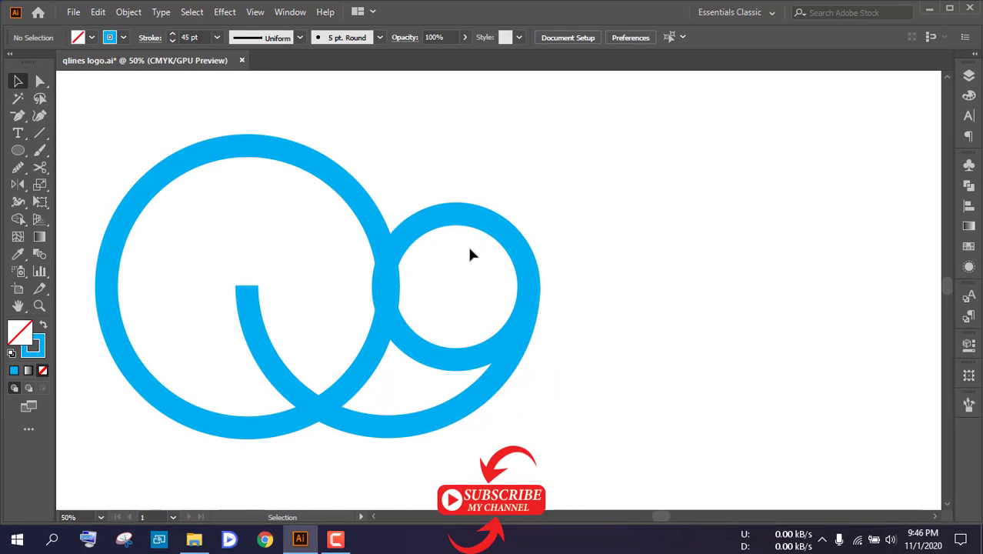
pyautogui.scroll(-2, 494, 312)
# Try removing the small circle's bottom anchor point with the Delete Anchor Point tool and undo the removal
pyautogui.click(40, 81)
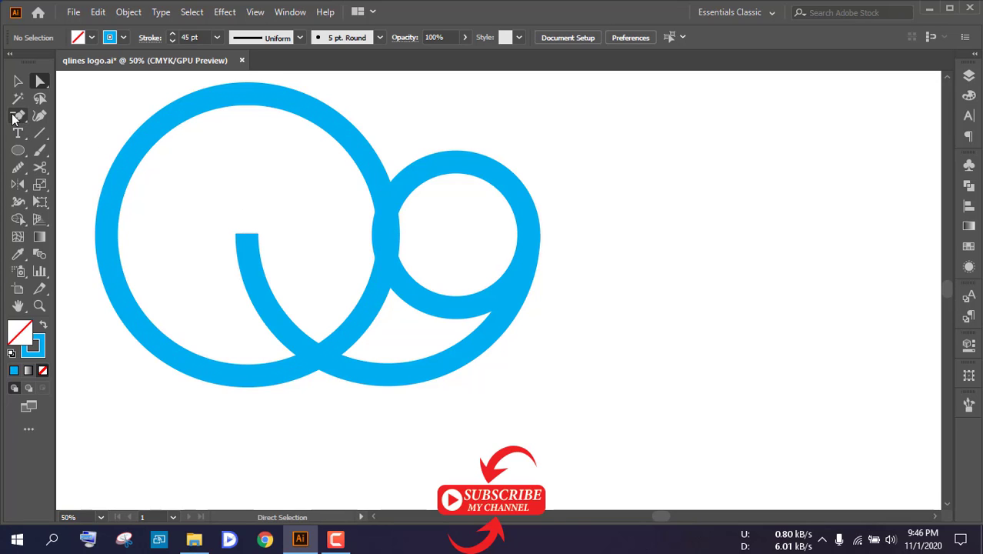
pyautogui.rightClick(13, 115)
pyautogui.click(70, 152)
pyautogui.scroll(2, 450, 306)
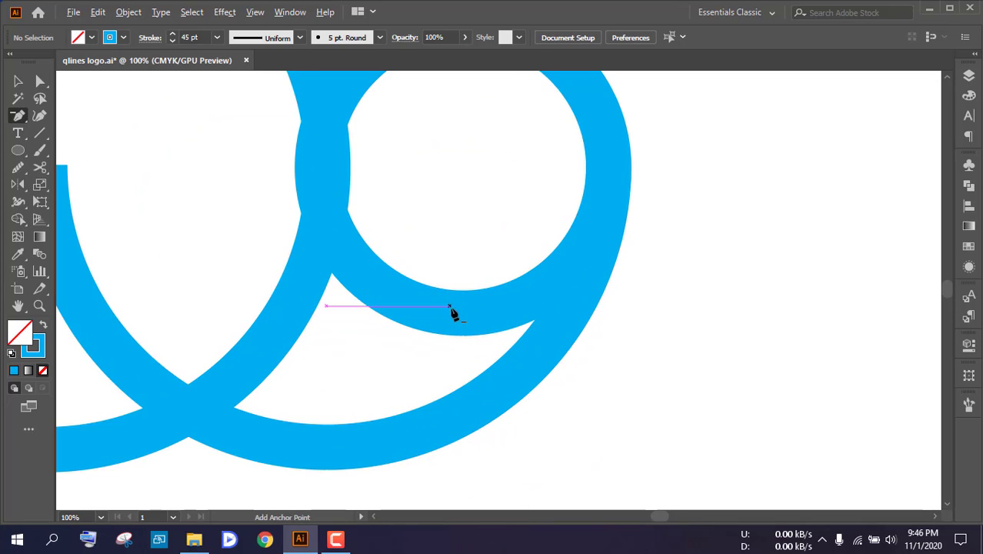
pyautogui.click(463, 314)
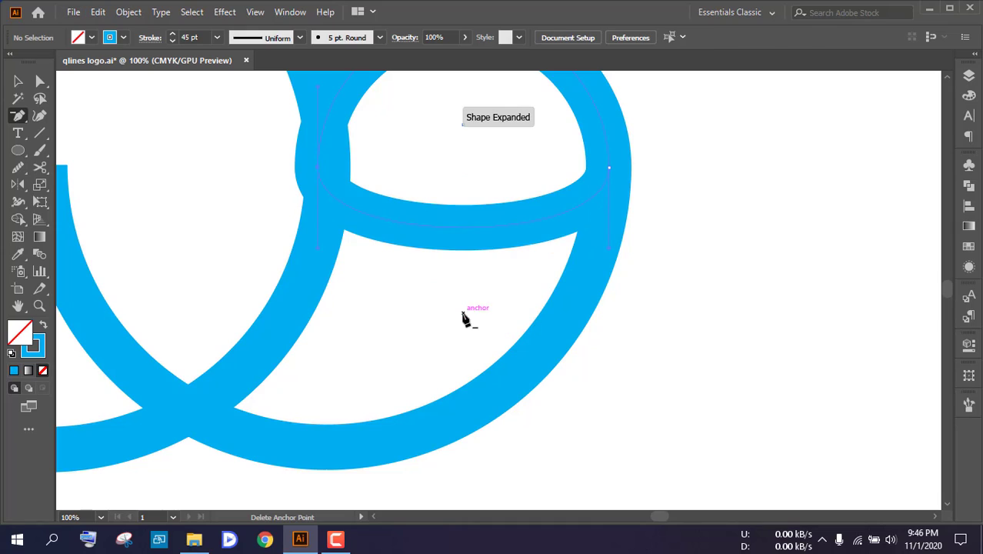
pyautogui.hotkey('ctrl', 'z')
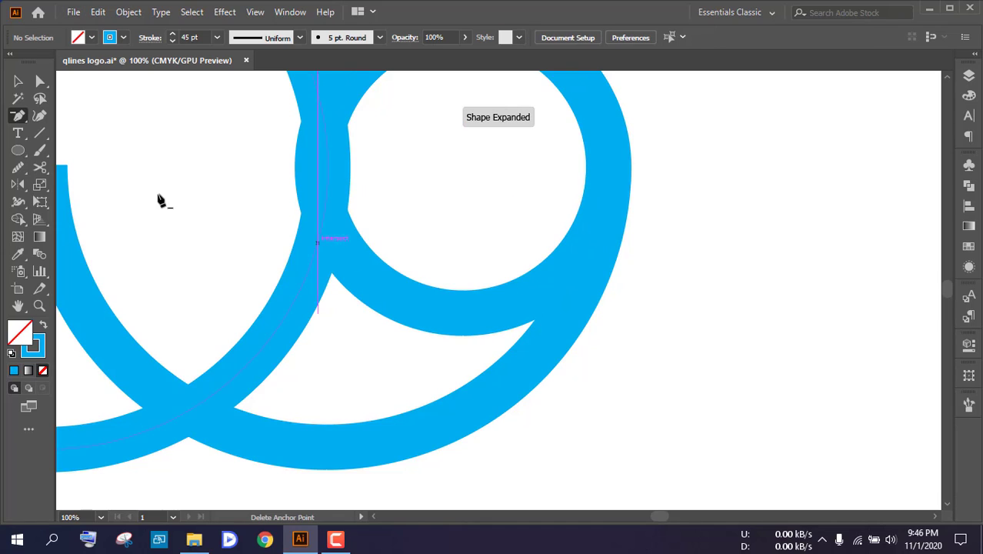
# Delete the small circle's bottom anchor point and its adjoining segments, keeping only the upper arc, and deselect it
pyautogui.click(40, 81)
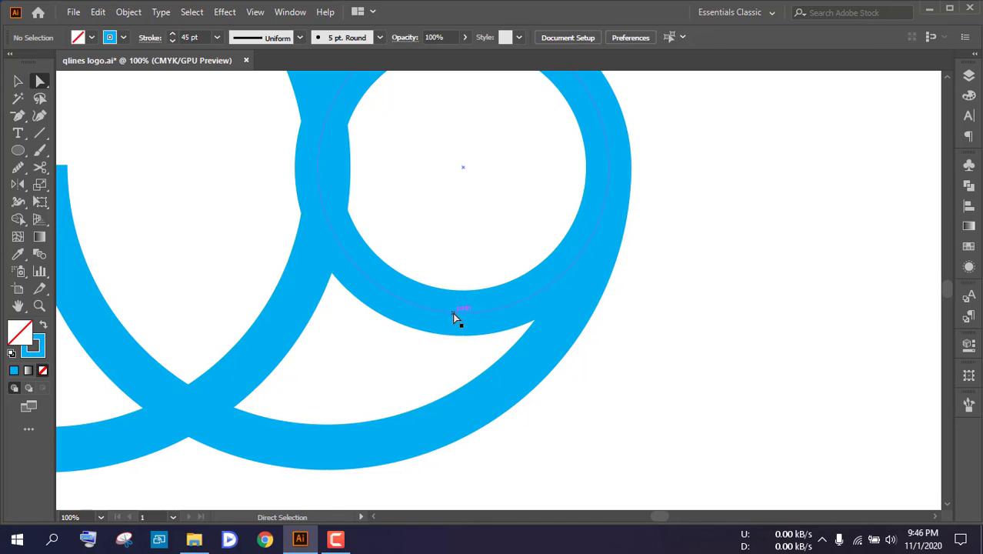
pyautogui.moveTo(450, 304); pyautogui.dragTo(471, 341)
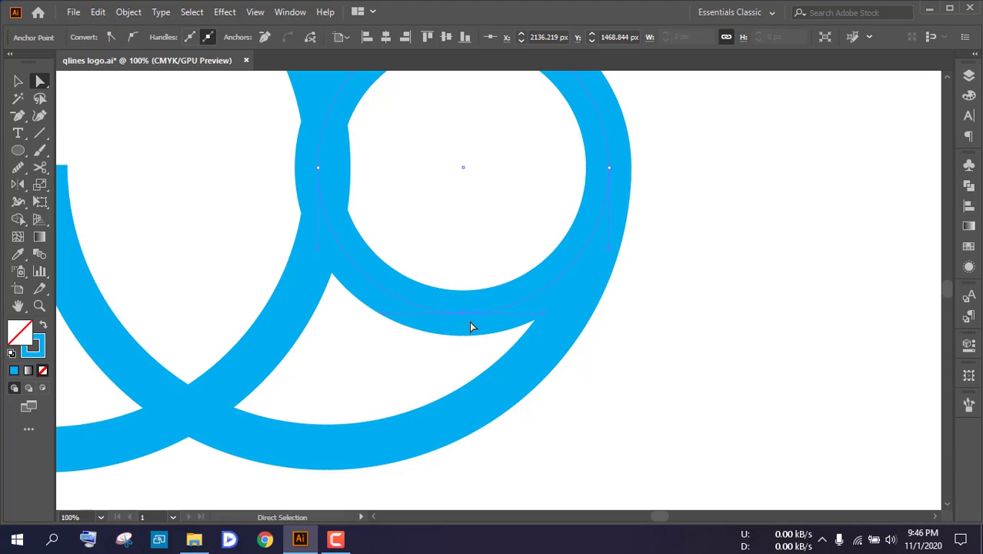
pyautogui.press('Delete')
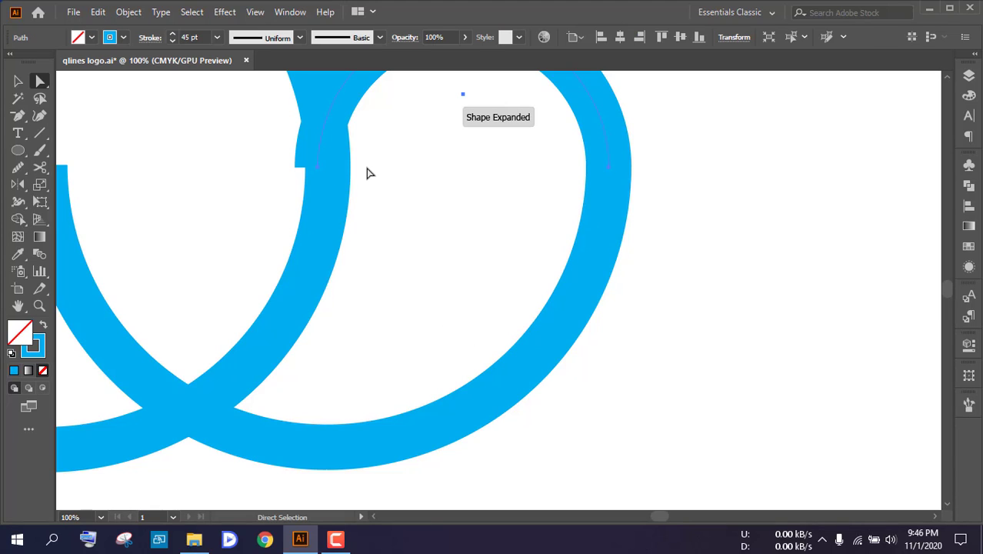
pyautogui.keyDown('alt'); pyautogui.scroll(-2, 366, 173); pyautogui.keyUp('alt')
pyautogui.scroll(1, 353, 155)
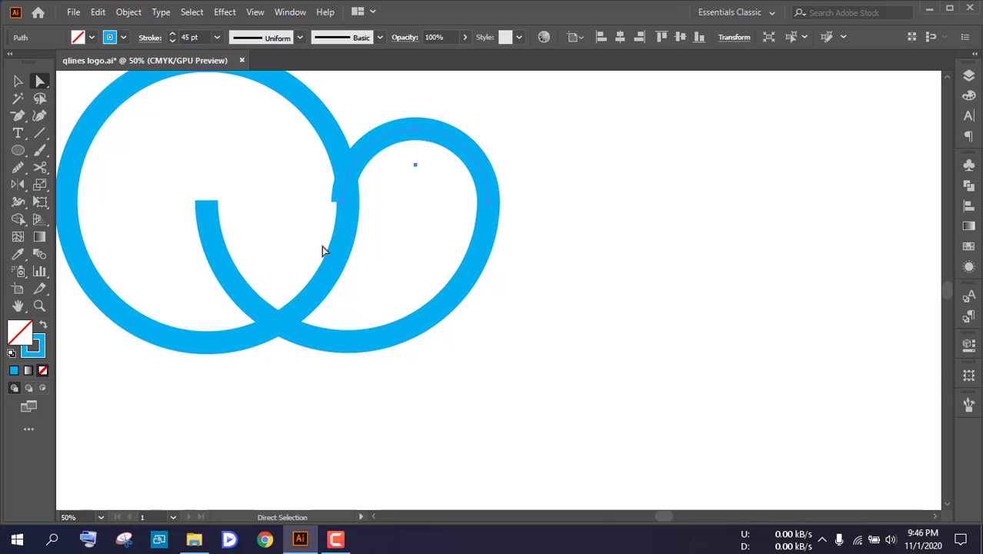
pyautogui.click(18, 81)
pyautogui.click(410, 281)
pyautogui.keyDown('alt'); pyautogui.scroll(-2, 375, 281); pyautogui.keyUp('alt')
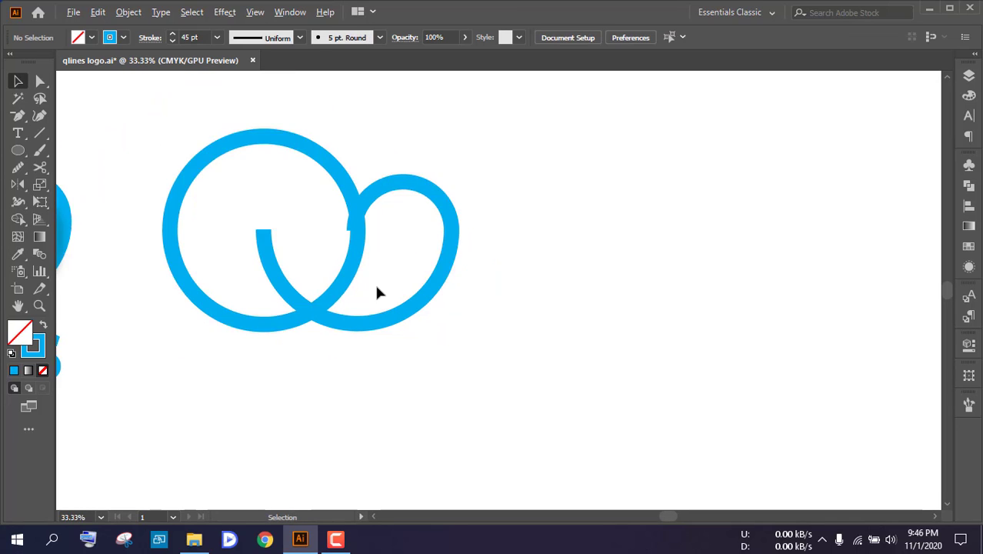
pyautogui.keyDown('alt'); pyautogui.scroll(1, 401, 283); pyautogui.keyUp('alt')
pyautogui.keyDown('alt'); pyautogui.scroll(3, 358, 348); pyautogui.keyUp('alt')
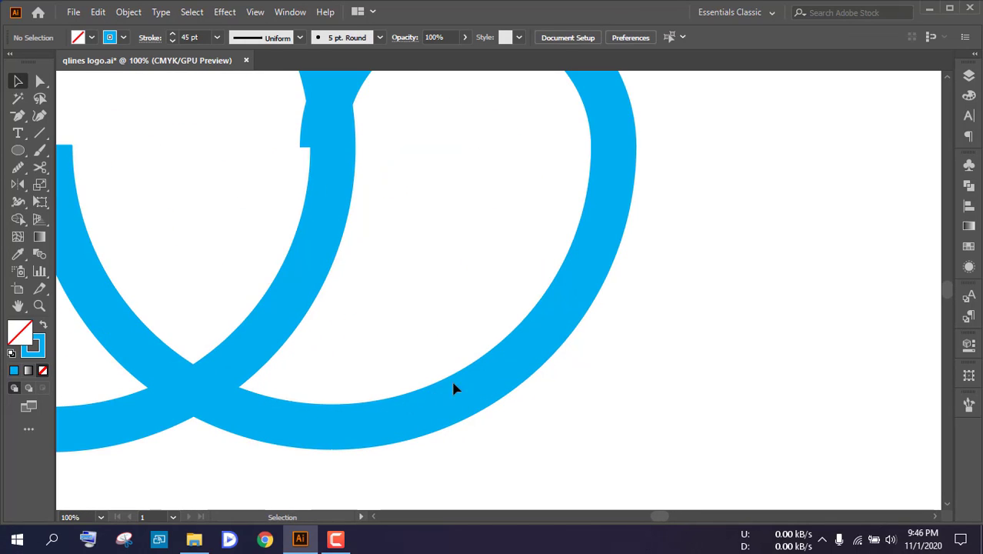
pyautogui.keyDown('alt'); pyautogui.scroll(-2, 470, 353); pyautogui.keyUp('alt')
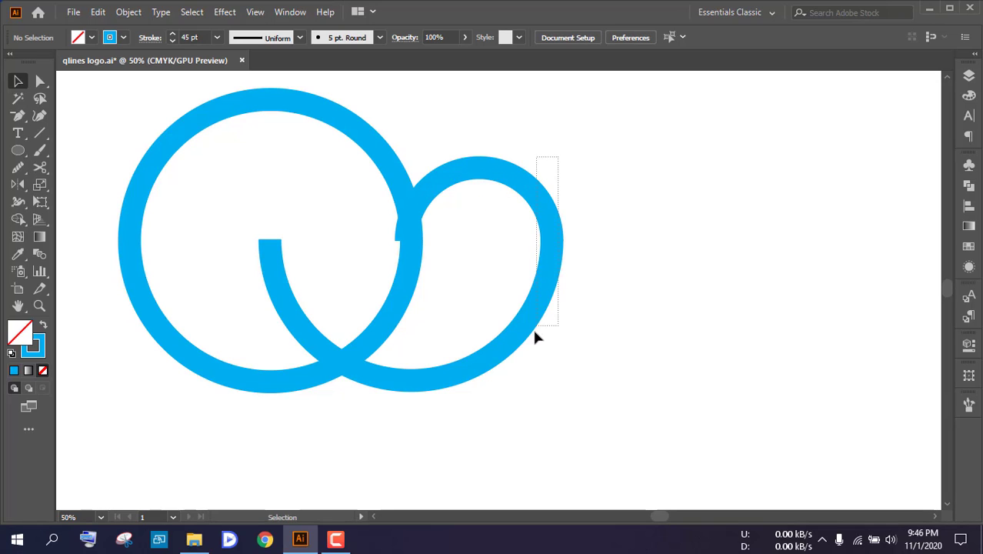
# Expand the strokes of the semicircle and the small upper arc into filled shapes
pyautogui.moveTo(535, 333); pyautogui.dragTo(542, 232)
pyautogui.click(128, 12)
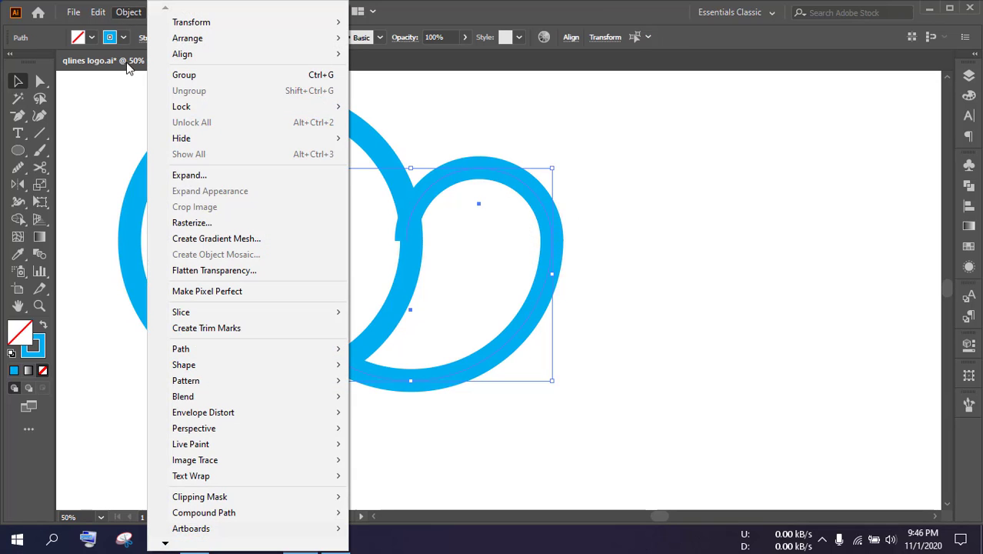
pyautogui.click(196, 175)
pyautogui.click(394, 313)
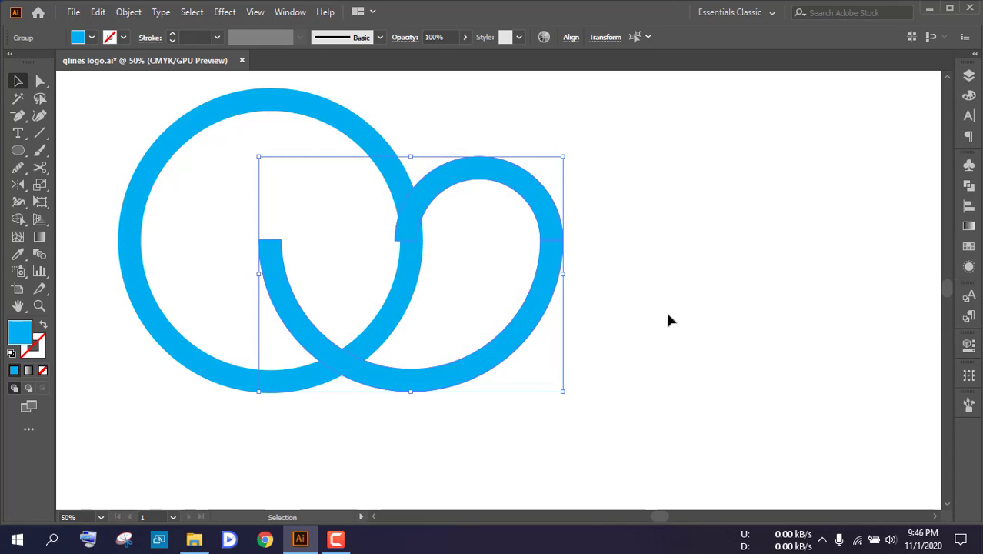
pyautogui.click(665, 309)
# Unite the expanded semicircle and upper arc into one shape with Pathfinder and deselect it
pyautogui.click(554, 219)
pyautogui.click(968, 185)
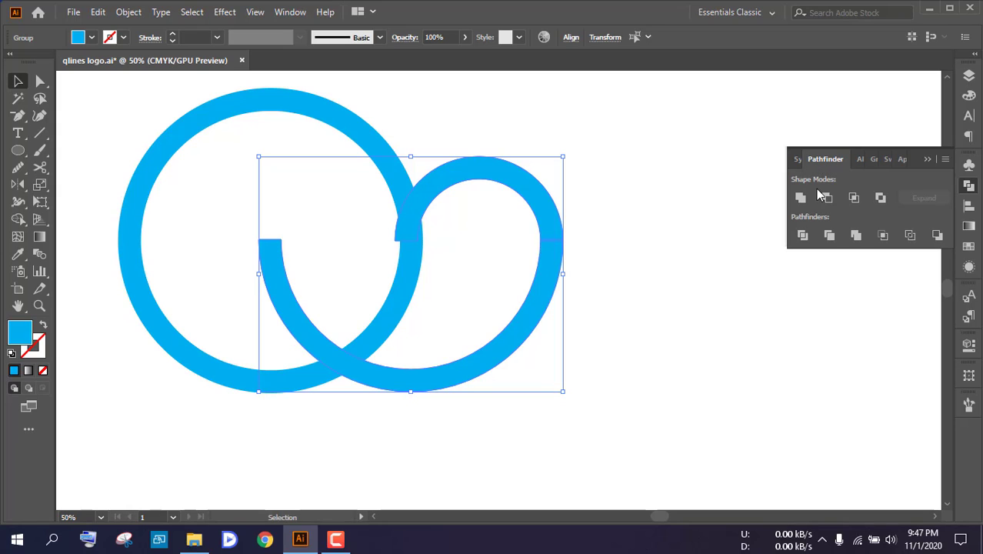
pyautogui.click(800, 198)
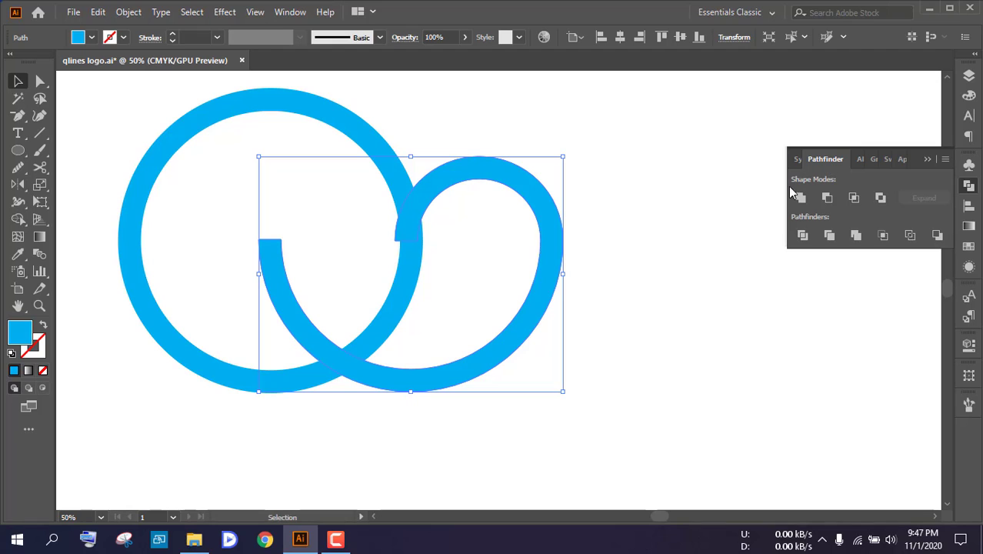
pyautogui.click(294, 15)
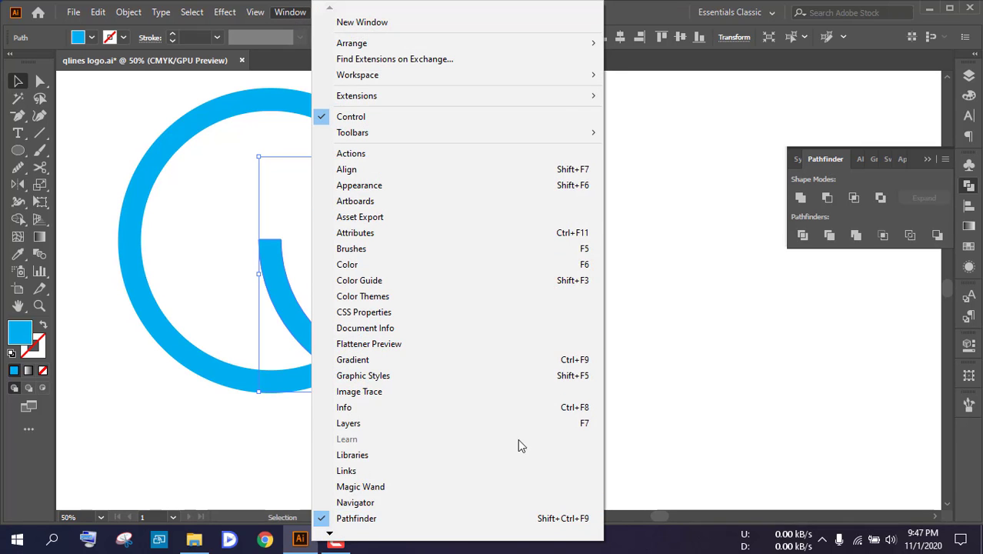
pyautogui.click(657, 347)
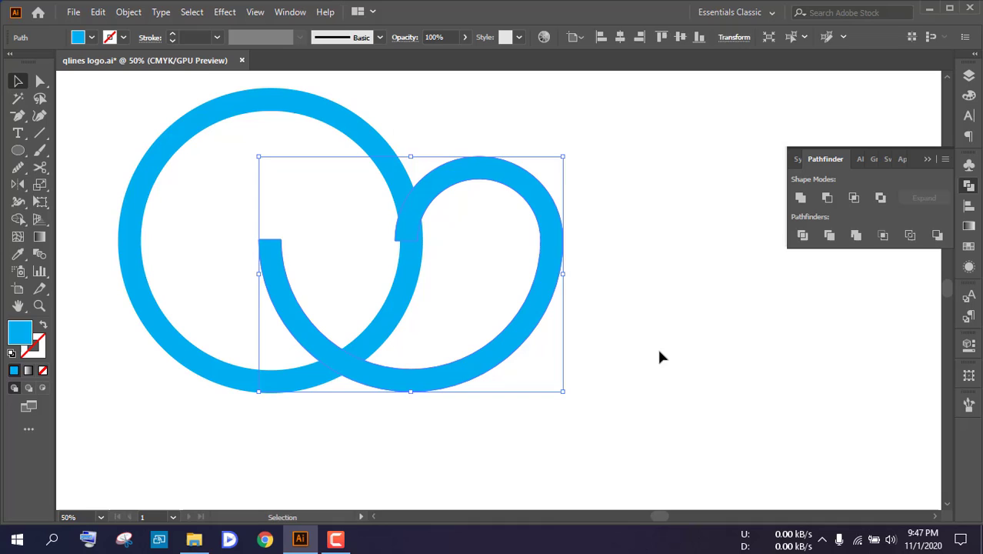
# Round both square ends of the united loop fully, with a corner radius of 22.5 px, and deselect it
pyautogui.click(479, 178)
pyautogui.click(38, 82)
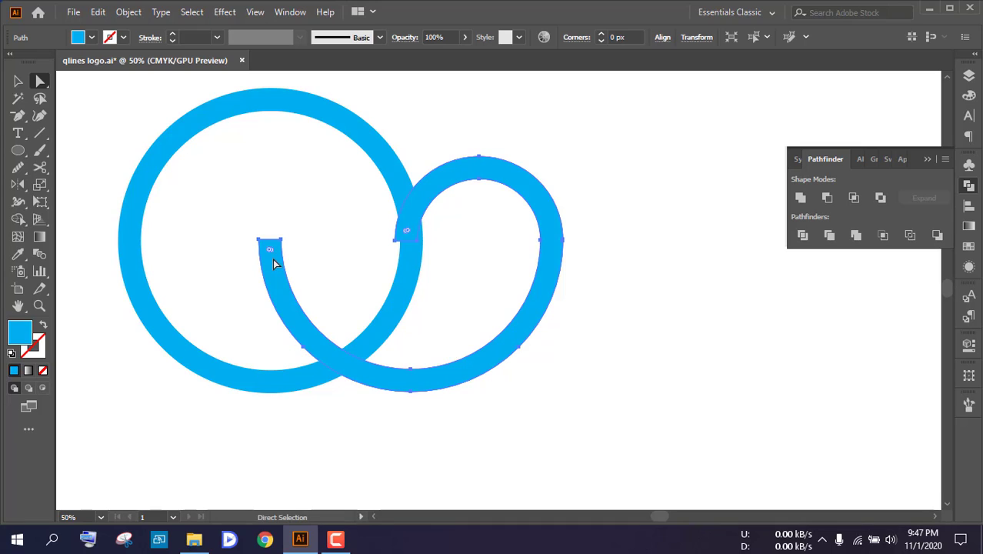
pyautogui.scroll(4, 274, 260)
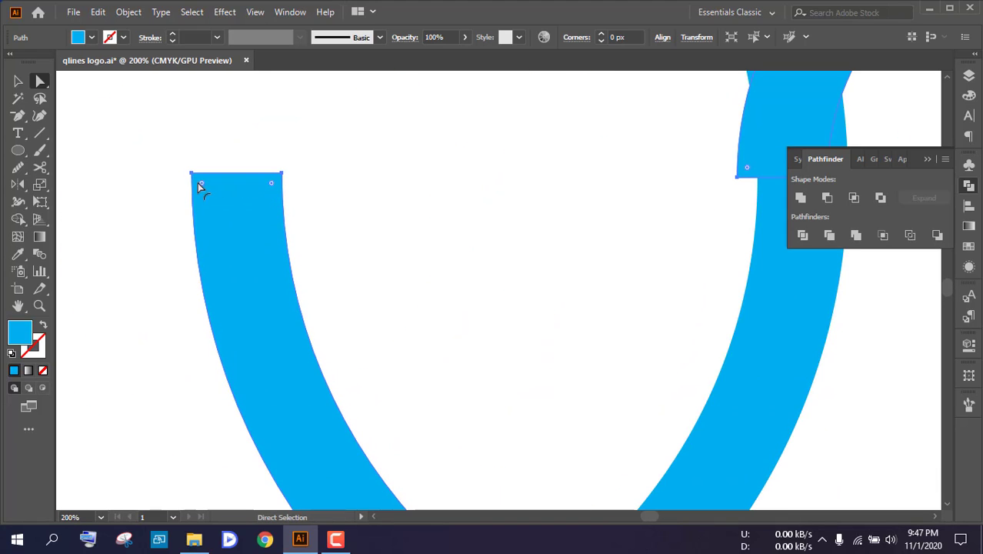
pyautogui.scroll(3, 195, 184)
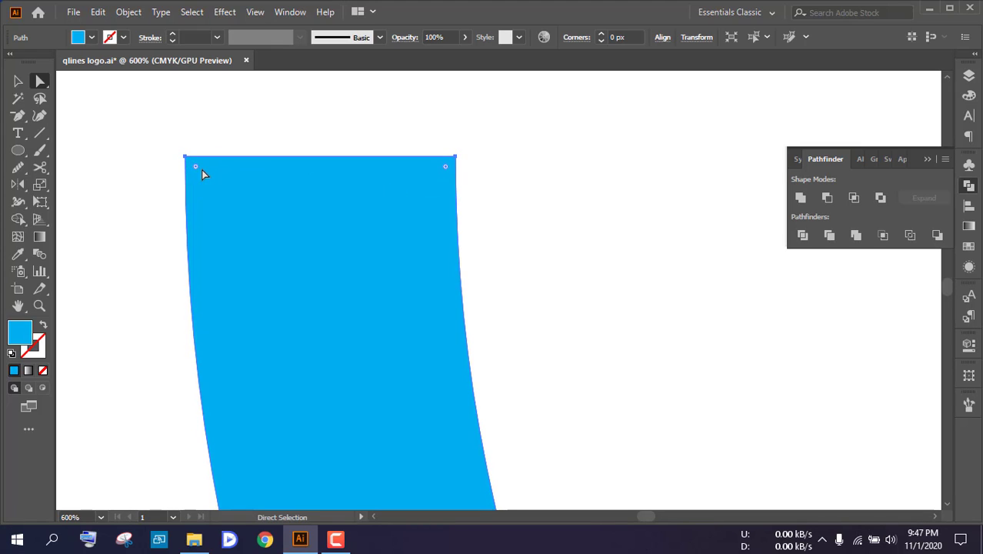
pyautogui.moveTo(197, 167); pyautogui.dragTo(307, 347)
pyautogui.hotkey('ctrl', '1')
pyautogui.scroll(-3, 307, 344)
pyautogui.scroll(5, 411, 328)
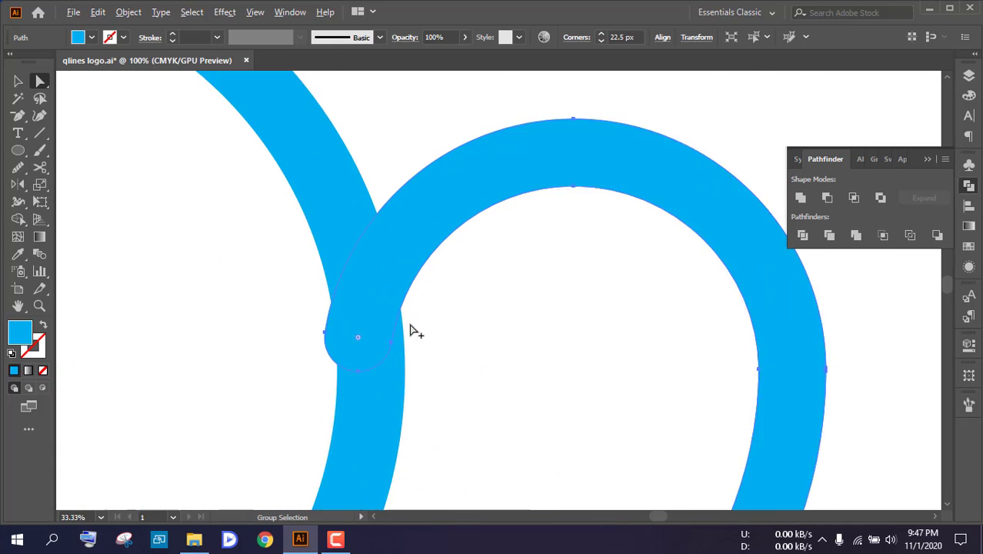
pyautogui.scroll(-2, 353, 333)
pyautogui.click(382, 342)
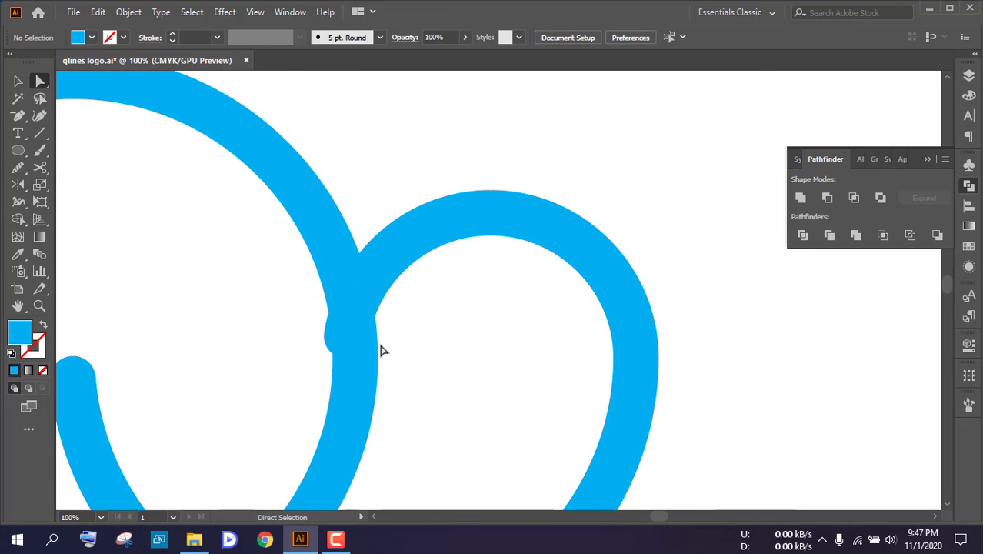
# Nudge the loop shape slightly right until its upper rounded end sits within the large circle's band
pyautogui.scroll(-1, 380, 344)
pyautogui.scroll(-2, 377, 341)
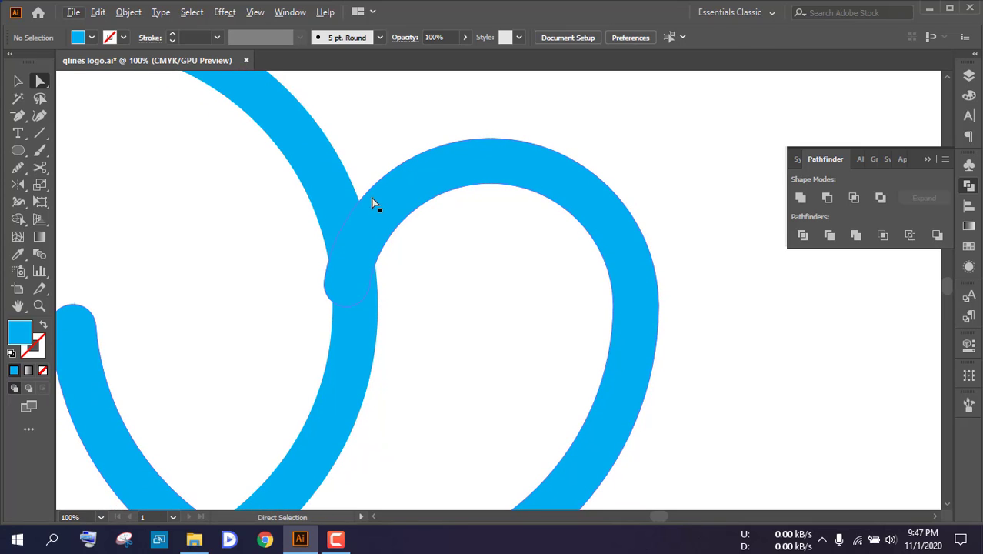
pyautogui.click(384, 220)
pyautogui.press('Right')
pyautogui.press('Right')
pyautogui.press('Right')
pyautogui.press('Right')
pyautogui.press('Right')
pyautogui.press('Right')
pyautogui.press('Right')
pyautogui.press('Right')
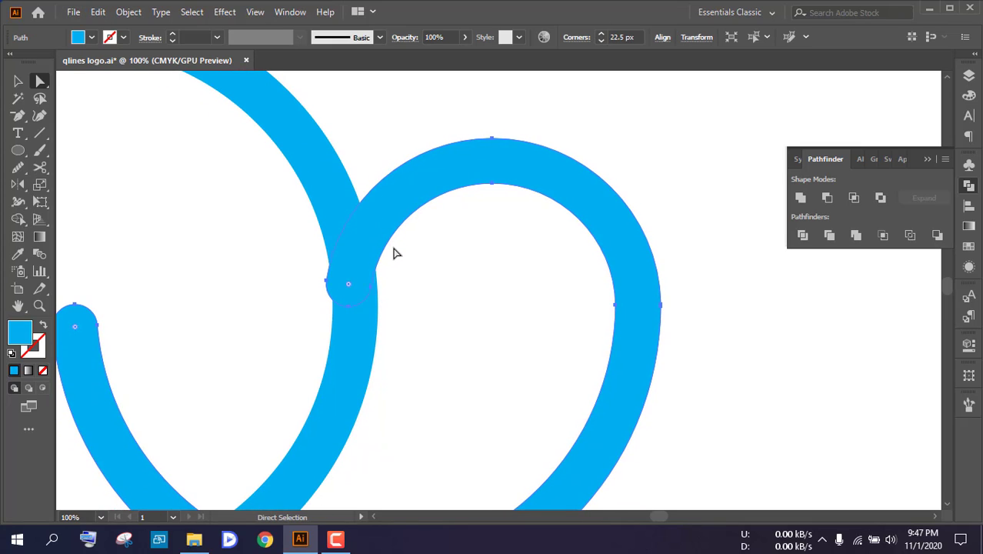
pyautogui.press('Right')
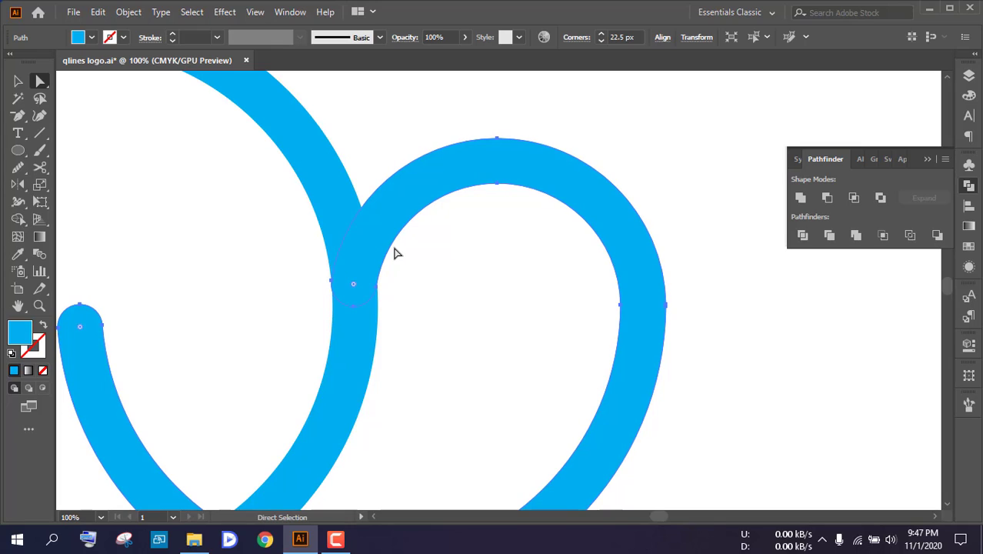
pyautogui.click(421, 276)
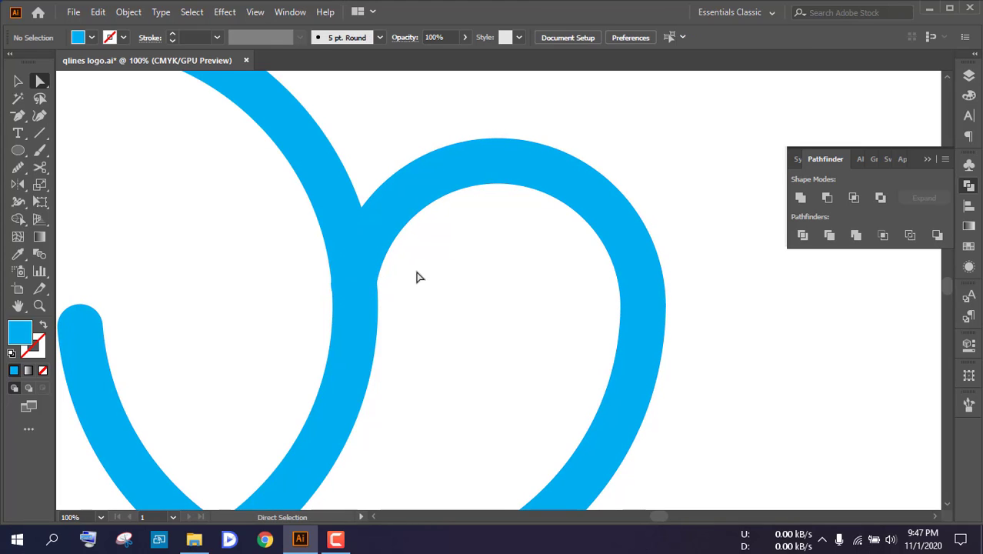
pyautogui.click(404, 221)
pyautogui.click(421, 288)
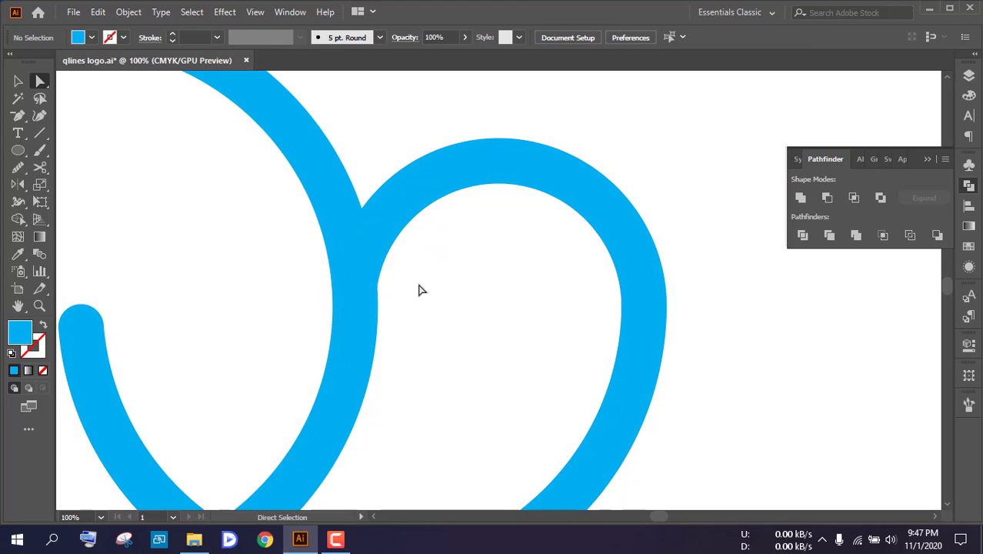
# Expand the large circle's stroke into a filled ring and deselect it
pyautogui.scroll(-3, 421, 290)
pyautogui.moveTo(417, 306); pyautogui.dragTo(609, 293)
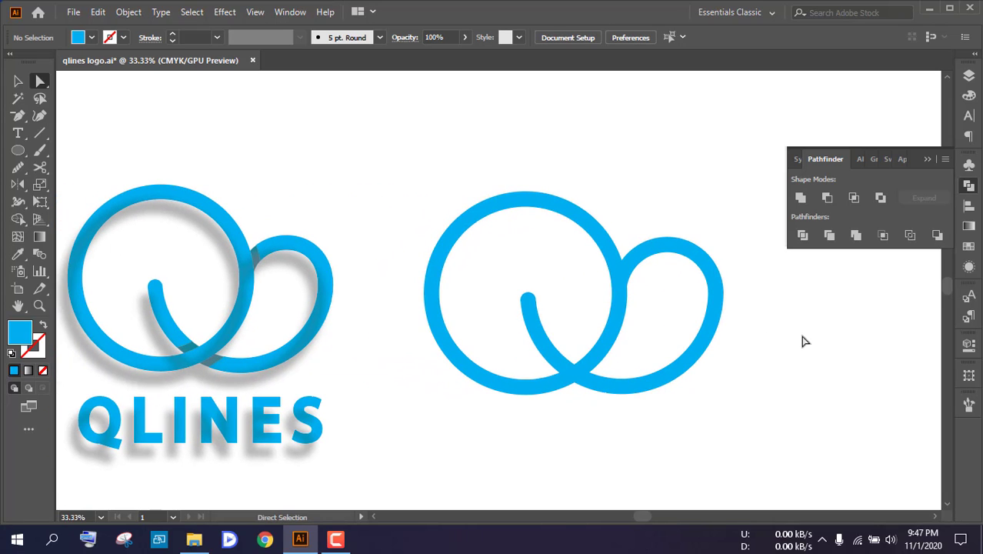
pyautogui.scroll(1, 643, 283)
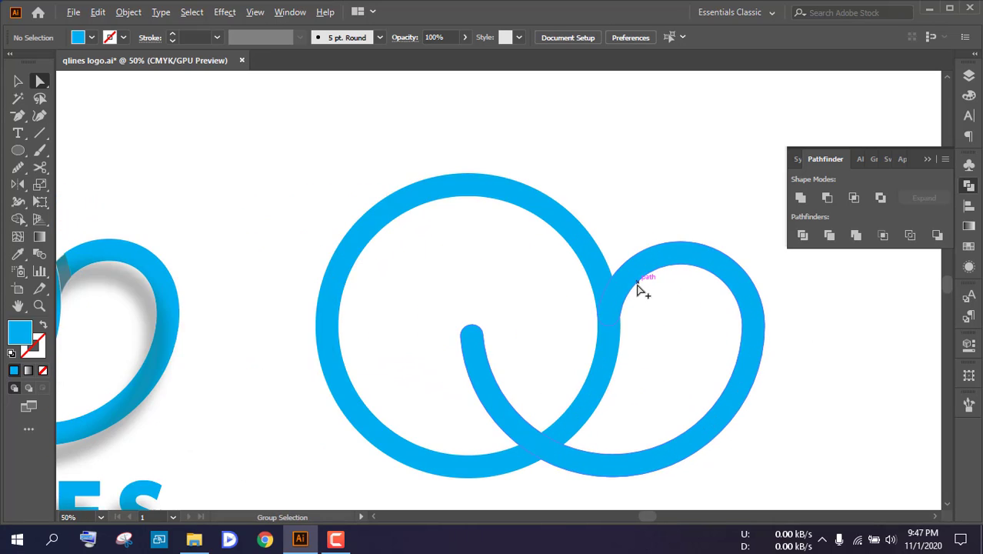
pyautogui.click(589, 257)
pyautogui.scroll(3, 465, 216)
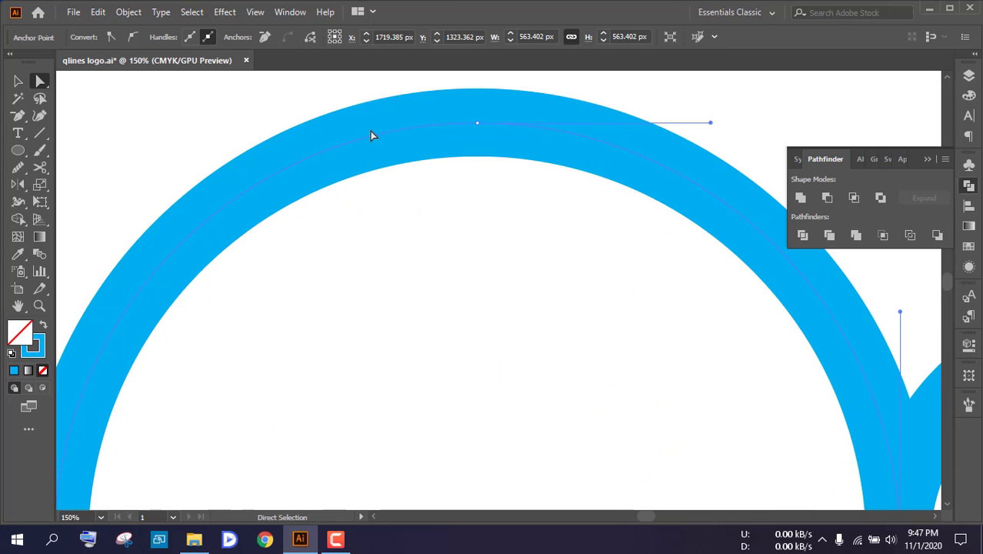
pyautogui.hotkey('ctrl', 'shift', 'a')
pyautogui.click(129, 12)
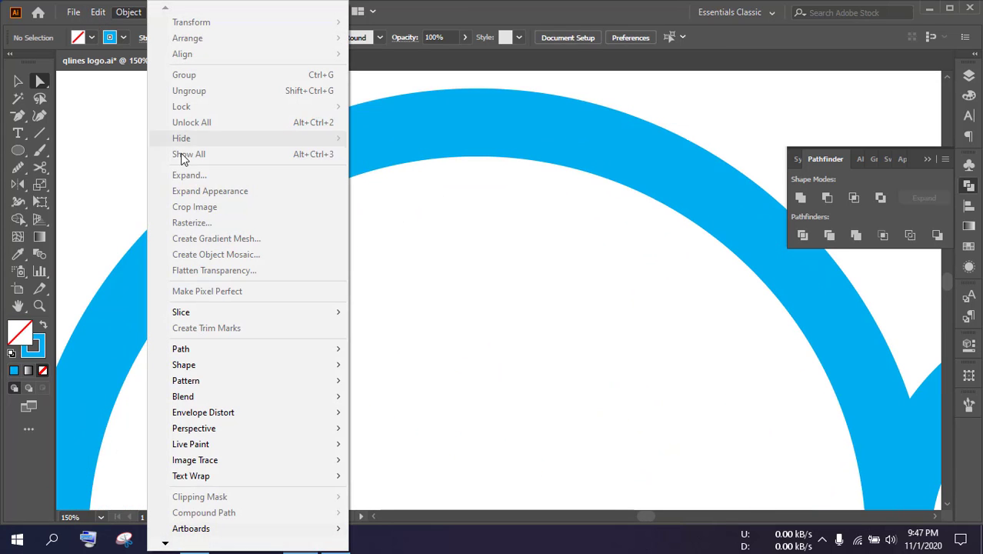
pyautogui.click(456, 233)
pyautogui.click(364, 162)
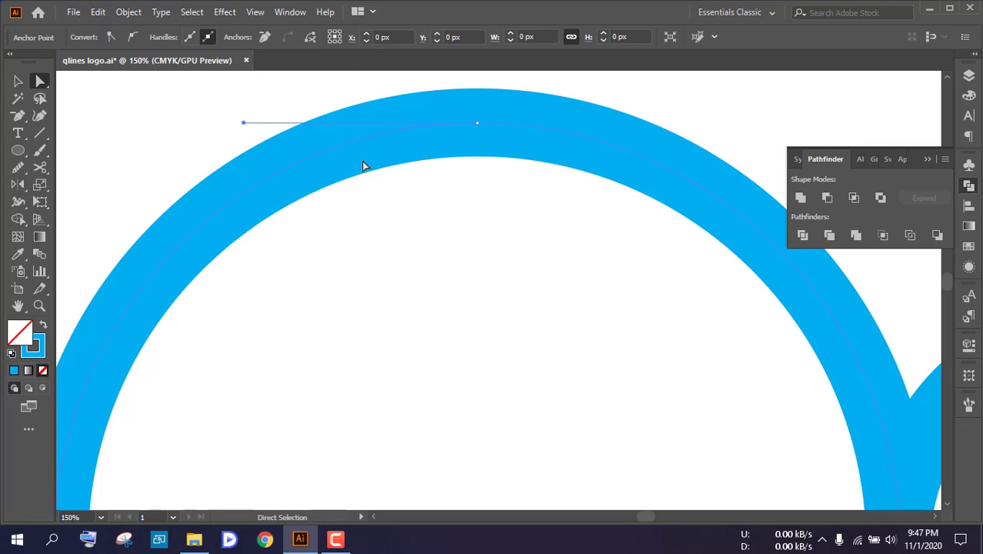
pyautogui.click(128, 11)
pyautogui.click(192, 176)
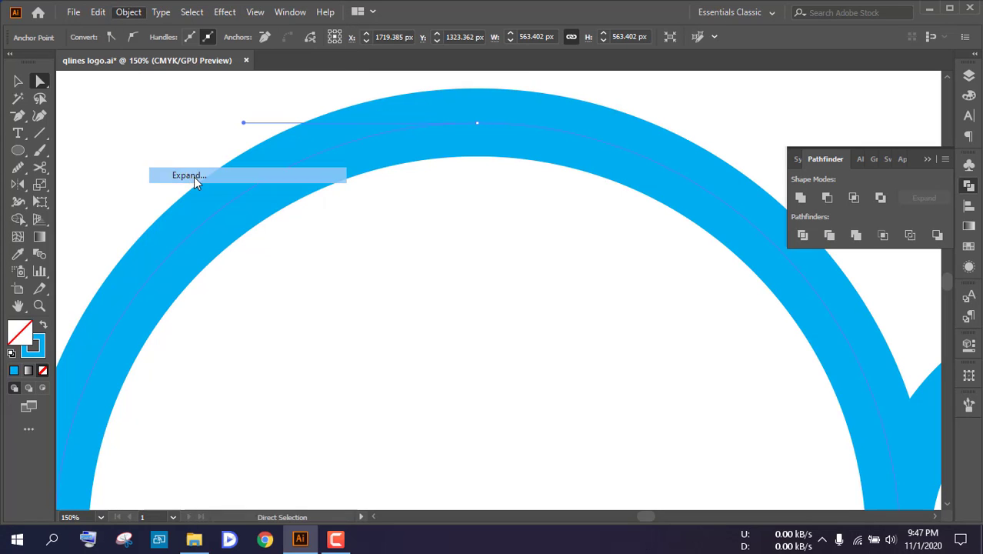
pyautogui.click(428, 323)
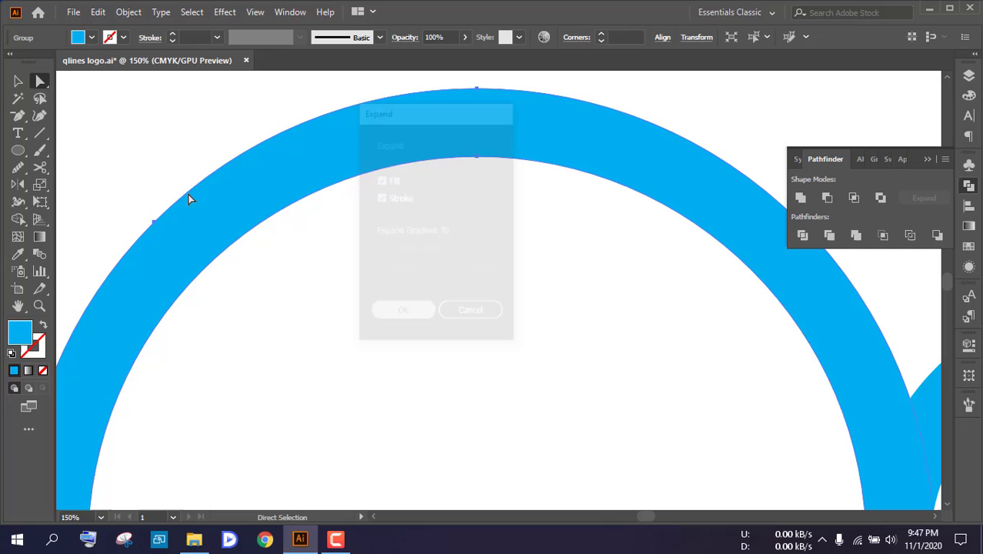
pyautogui.click(19, 81)
pyautogui.click(364, 315)
pyautogui.scroll(-4, 364, 315)
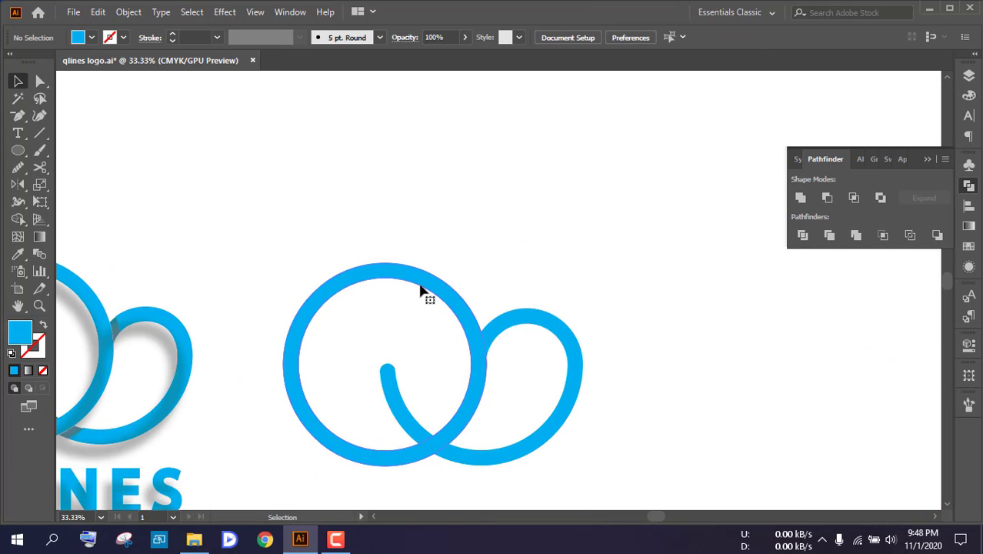
pyautogui.click(422, 285)
pyautogui.scroll(-2, 432, 287)
pyautogui.click(444, 288)
pyautogui.click(445, 231)
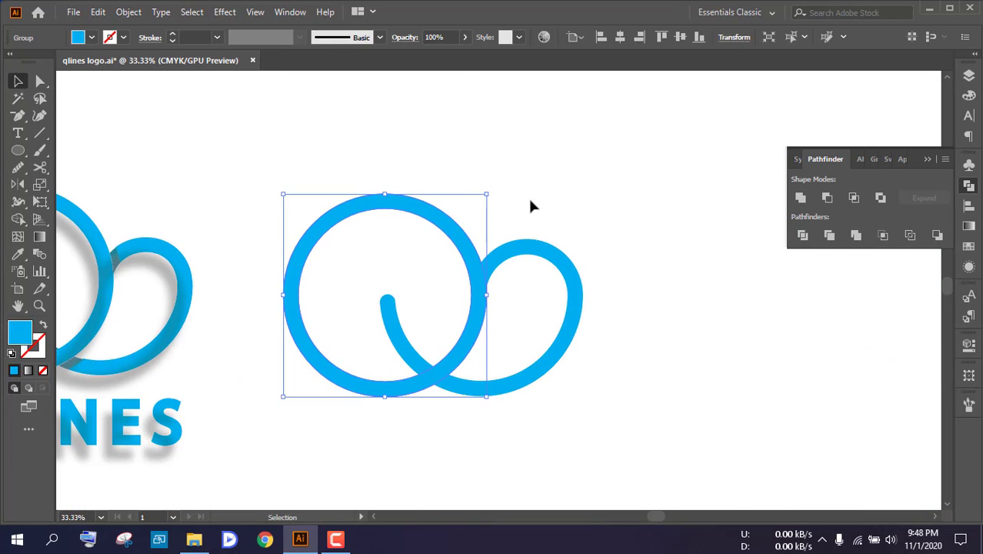
pyautogui.click(531, 204)
# Offset the large ring's path by 20 px with miter joins and preview turned on
pyautogui.click(450, 228)
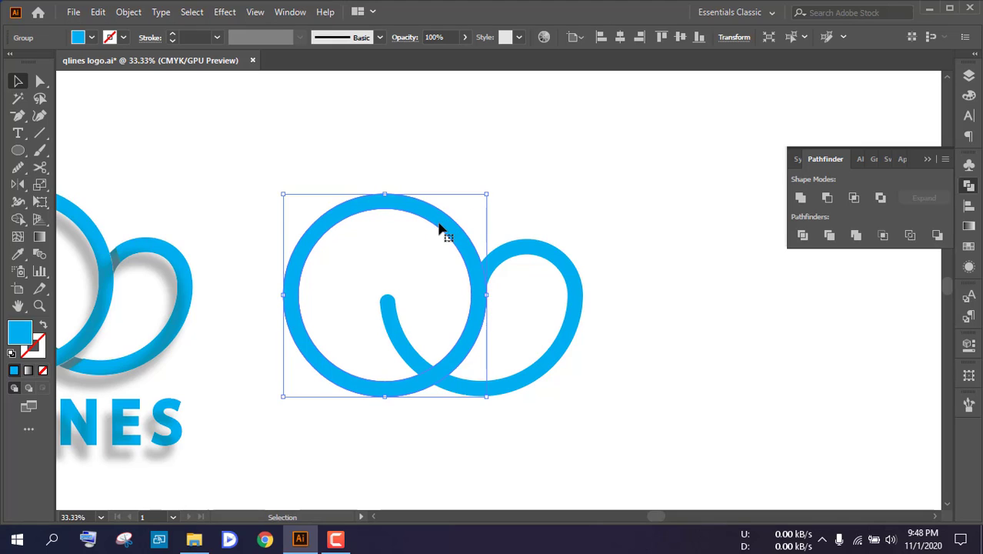
pyautogui.click(129, 12)
pyautogui.moveTo(188, 350)
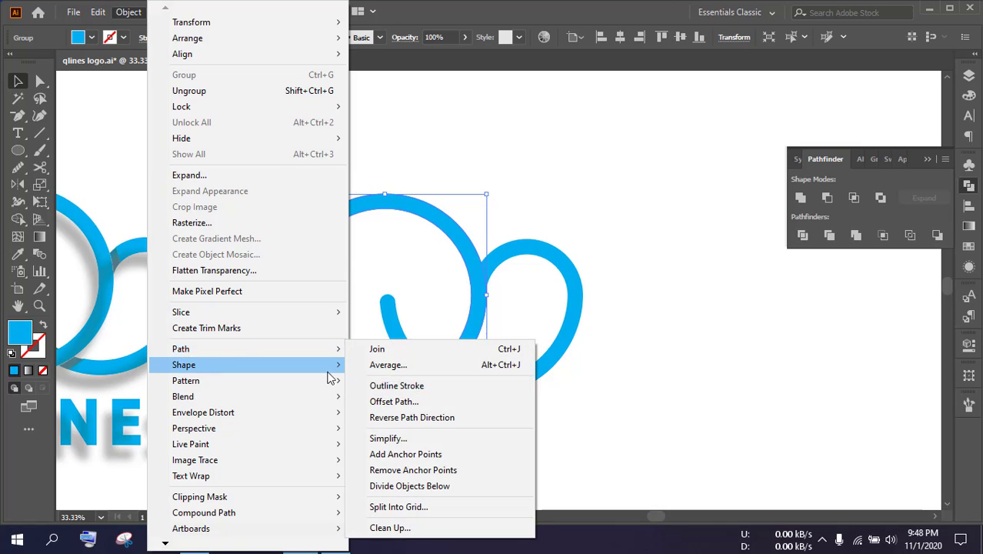
pyautogui.click(396, 408)
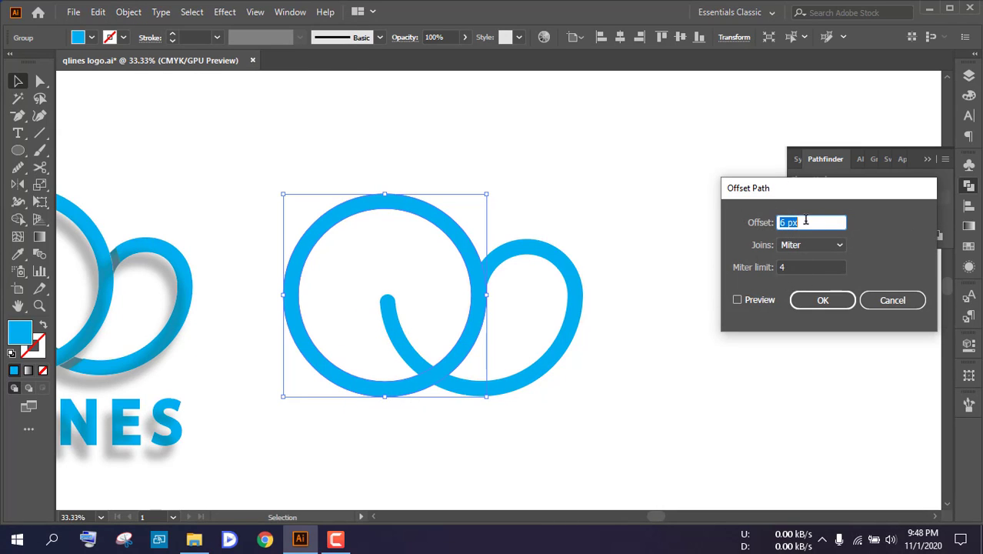
pyautogui.click(737, 299)
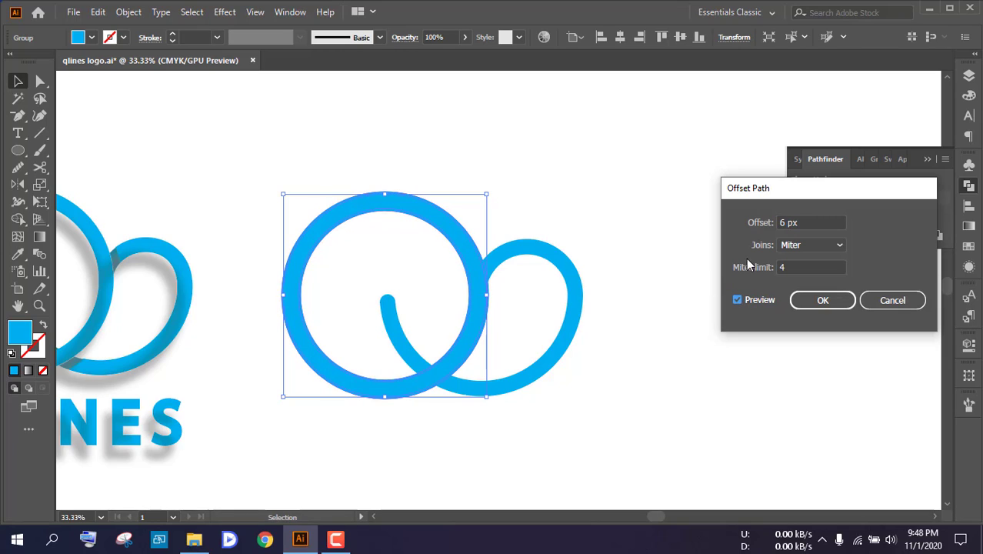
pyautogui.moveTo(805, 221); pyautogui.dragTo(743, 225)
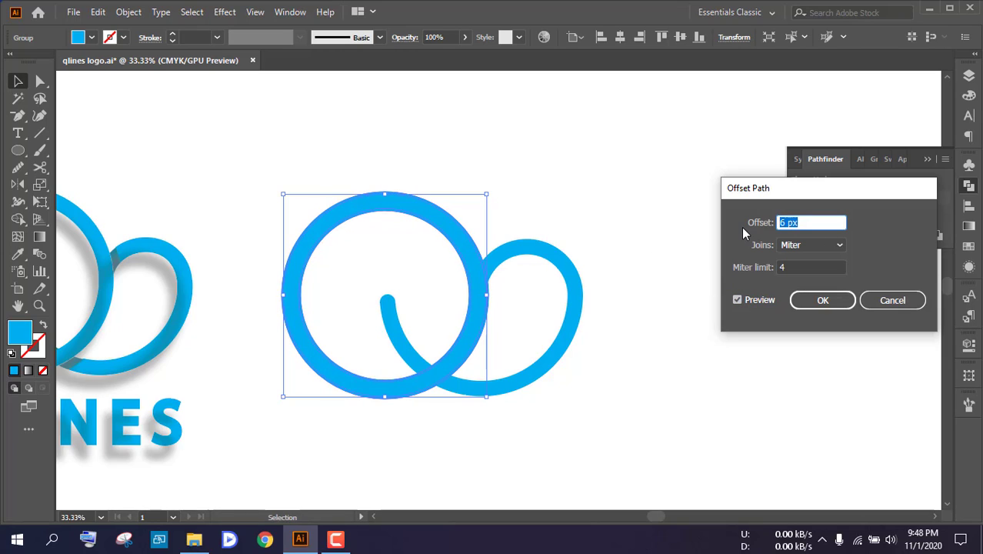
pyautogui.press('Up')
pyautogui.press('Up')
pyautogui.press('Up')
pyautogui.press('Up')
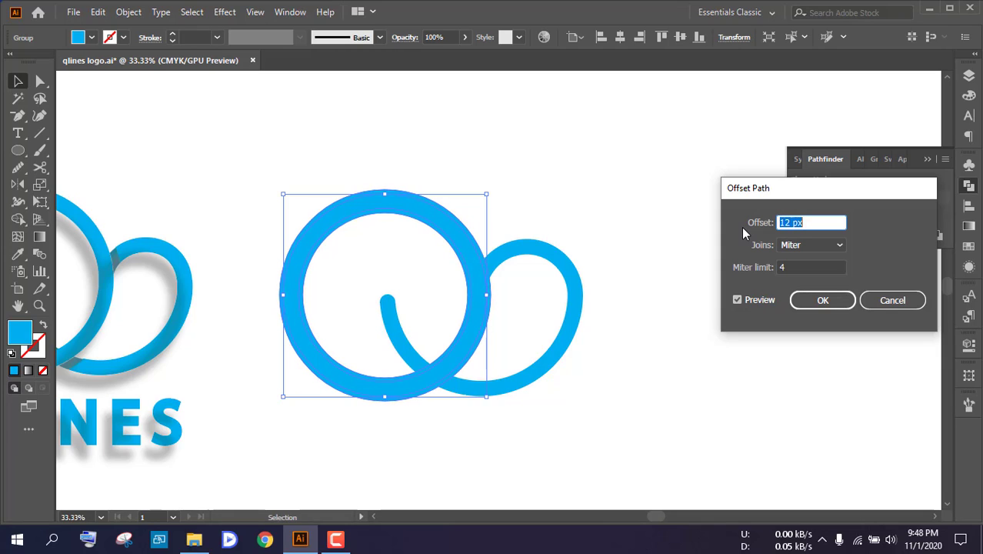
pyautogui.press('Up')
pyautogui.press('Up')
pyautogui.press('Up')
pyautogui.press('Up')
pyautogui.press('Up')
pyautogui.press('Up')
pyautogui.press('Up')
pyautogui.press('Up')
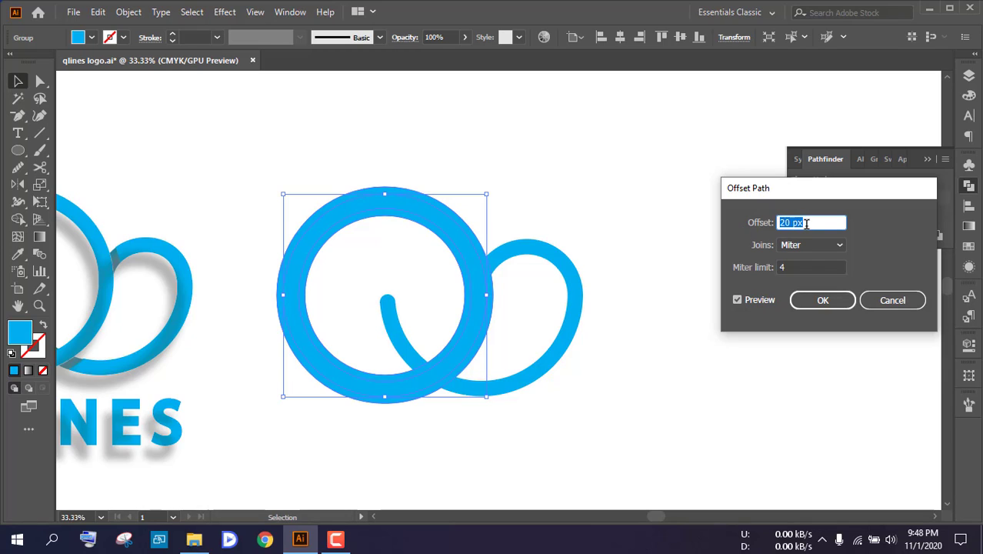
pyautogui.click(816, 300)
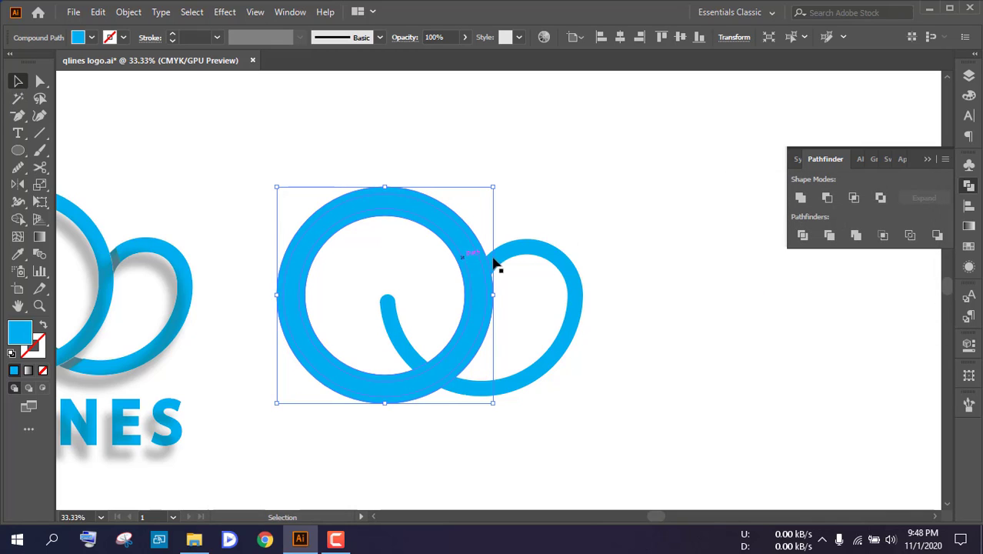
# Divide the wide offset ring and the loop where they overlap with Pathfinder Divide, ungroup the resulting pieces and deselect them
pyautogui.scroll(1, 489, 278)
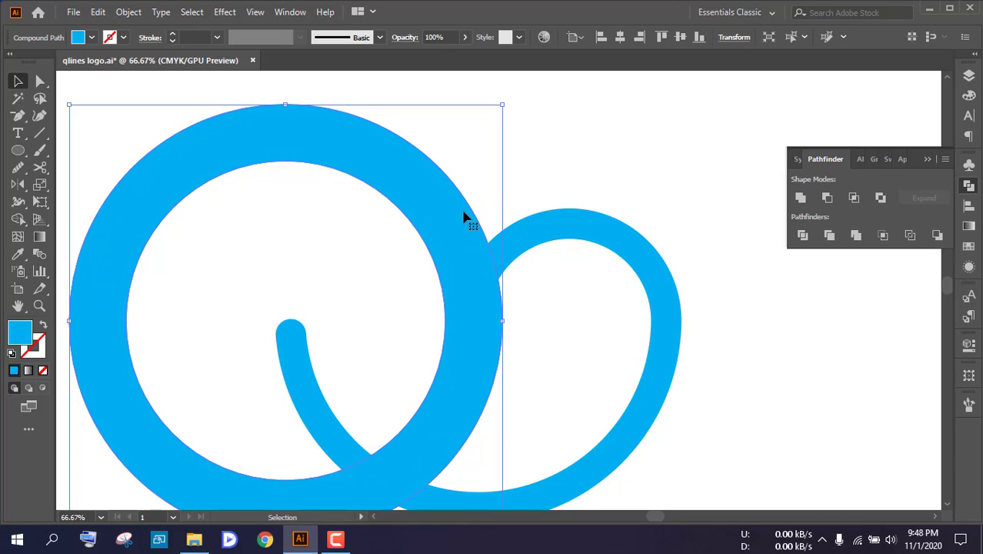
pyautogui.keyDown('shift'); pyautogui.click(557, 237); pyautogui.keyUp('shift')
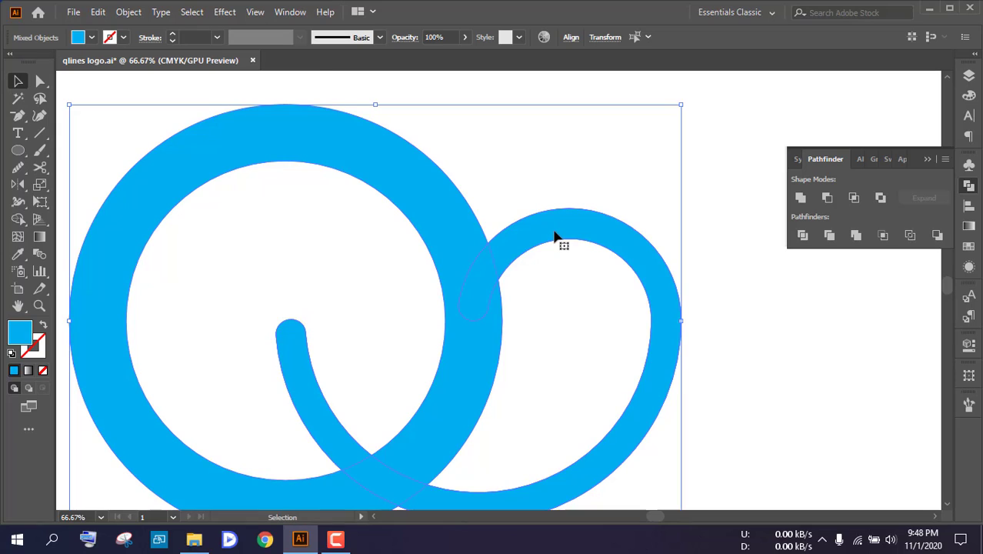
pyautogui.scroll(-1, 557, 238)
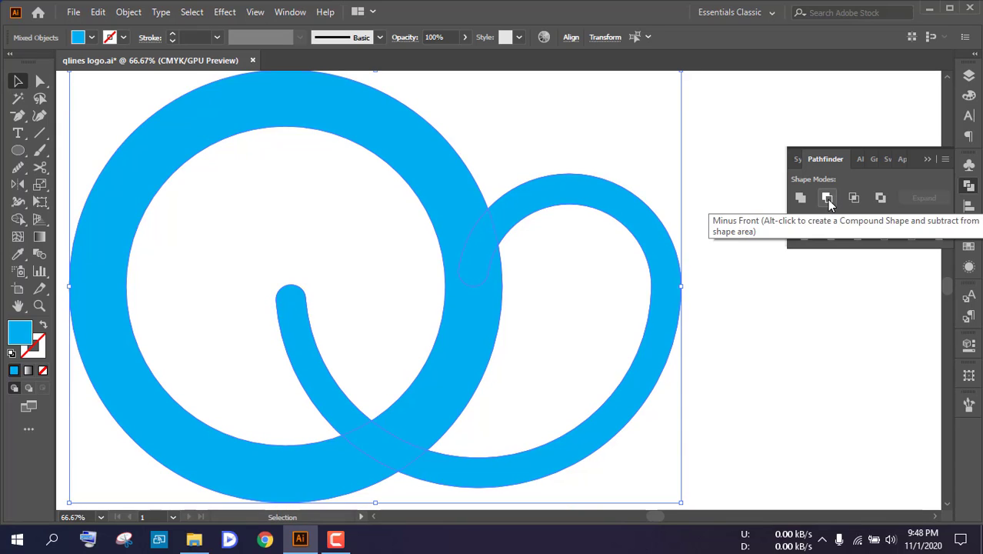
pyautogui.click(802, 236)
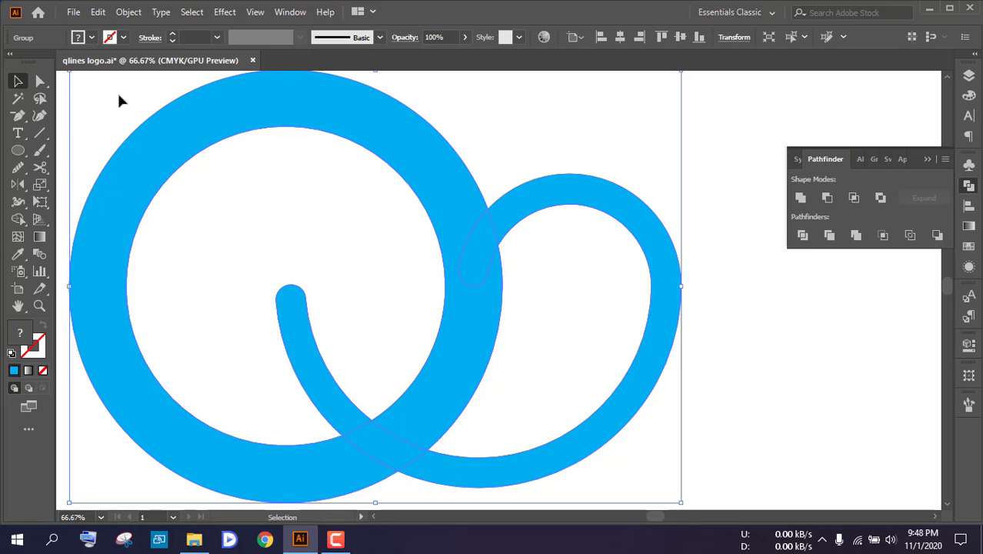
pyautogui.rightClick(432, 176)
pyautogui.click(541, 295)
pyautogui.click(725, 305)
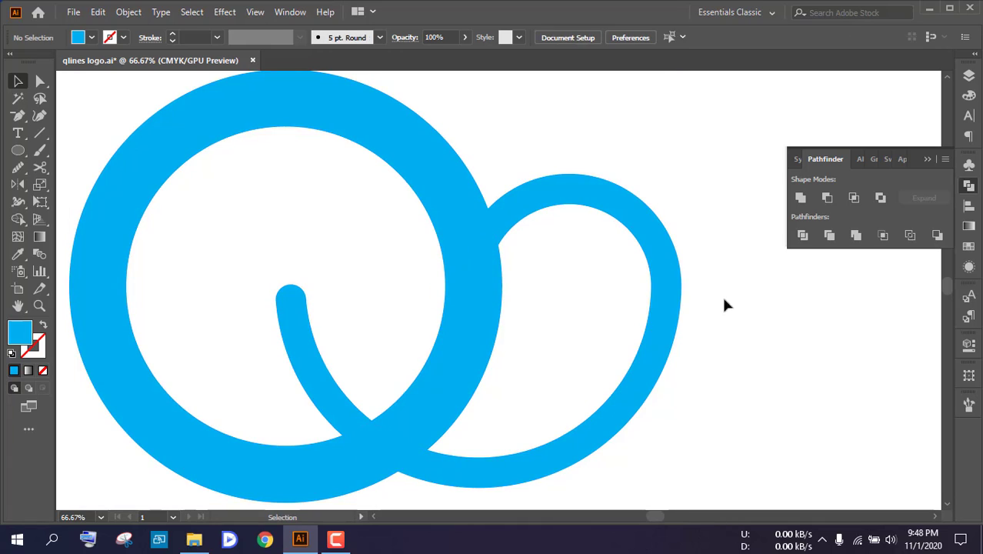
# Delete the wide offset ring's leftover piece around the large circle, keeping the original ring and the divided loop pieces
pyautogui.scroll(-3, 692, 300)
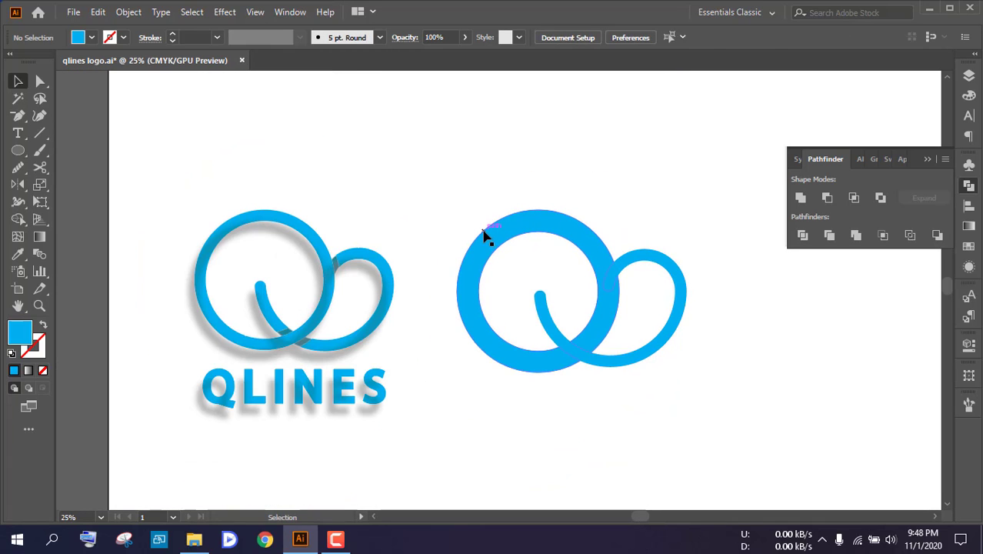
pyautogui.click(493, 244)
pyautogui.scroll(2, 492, 245)
pyautogui.click(396, 234)
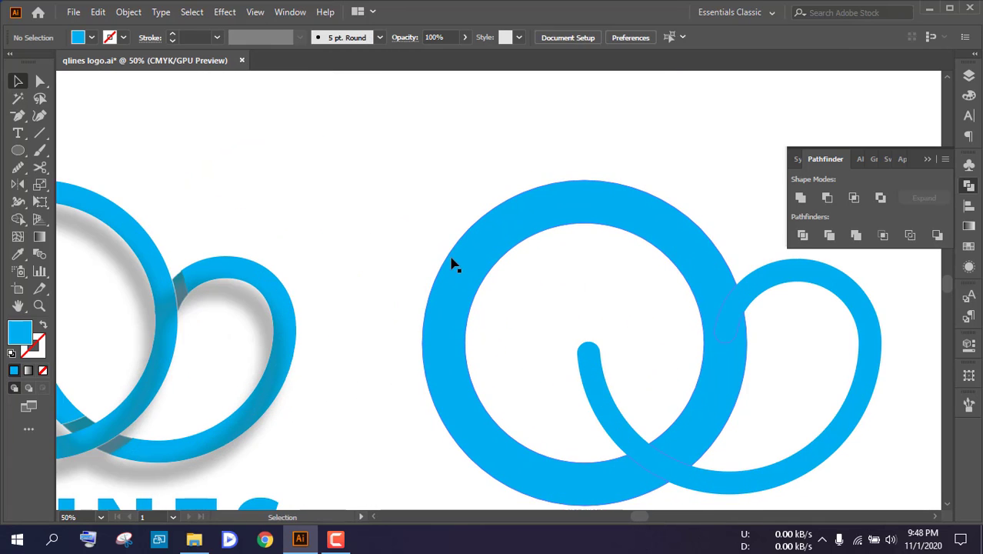
pyautogui.click(452, 257)
pyautogui.click(402, 246)
pyautogui.click(463, 253)
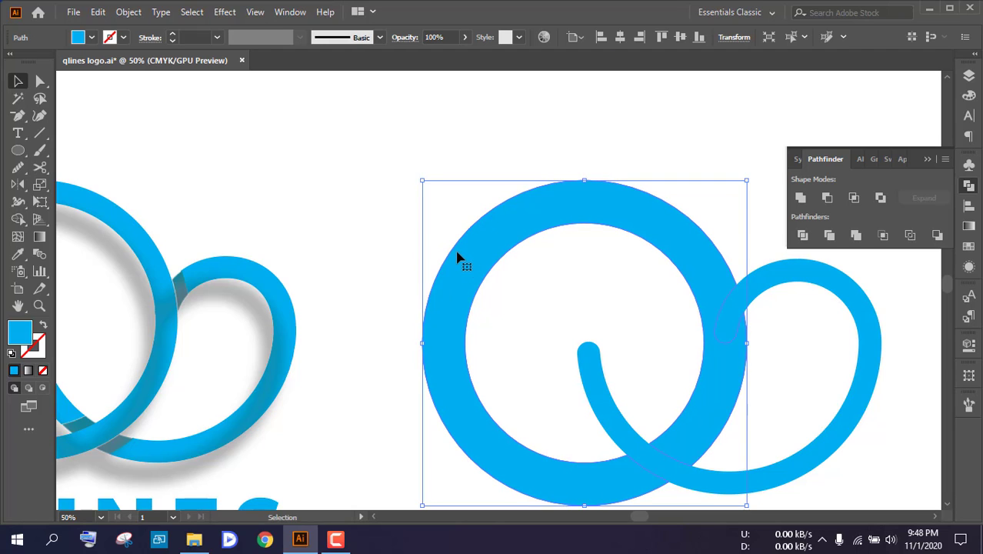
pyautogui.press('Delete')
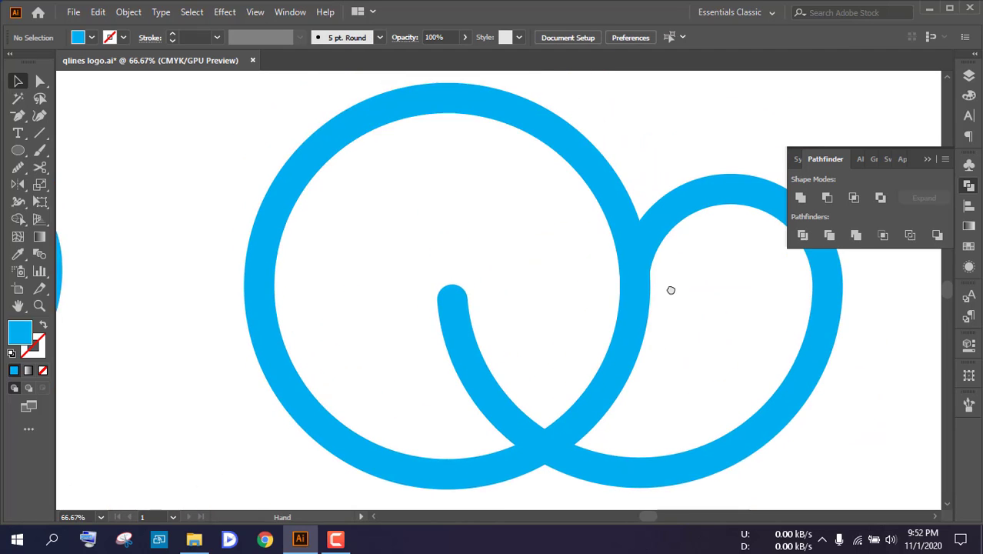
# Fill both divided loop pieces that overlap the large ring, at the upper junction and the lower crossing, with black
pyautogui.moveTo(670, 290); pyautogui.dragTo(626, 267)
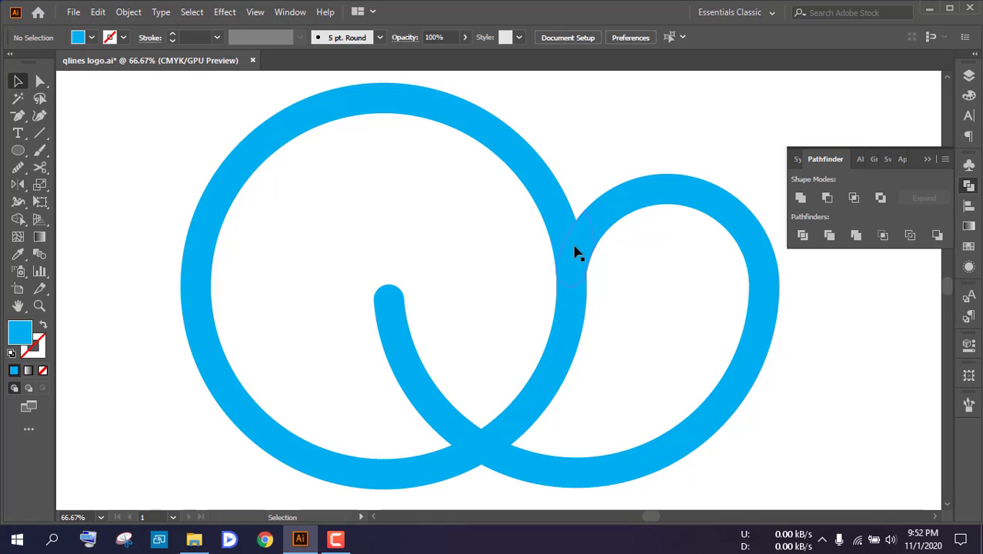
pyautogui.click(581, 254)
pyautogui.scroll(-1, 579, 252)
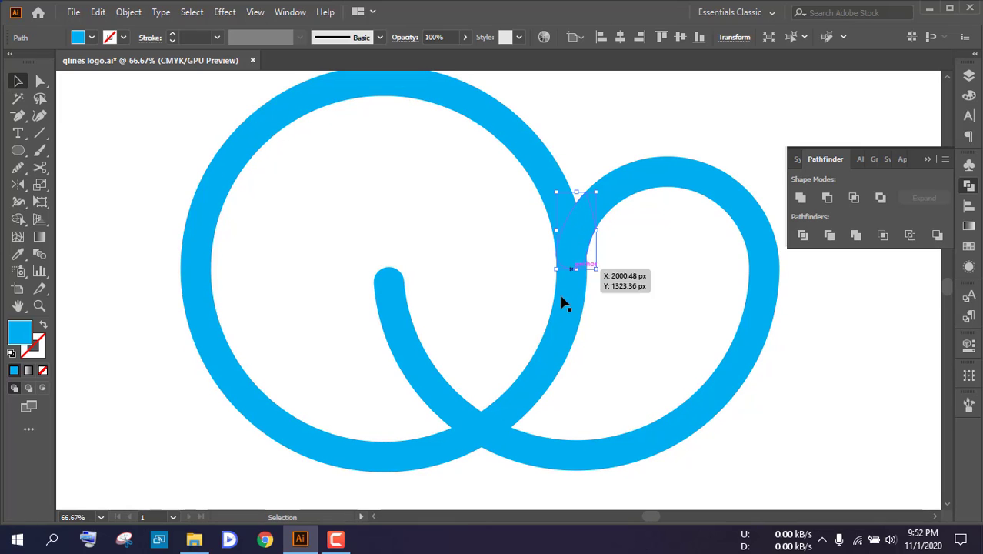
pyautogui.keyDown('shift'); pyautogui.click(482, 436); pyautogui.keyUp('shift')
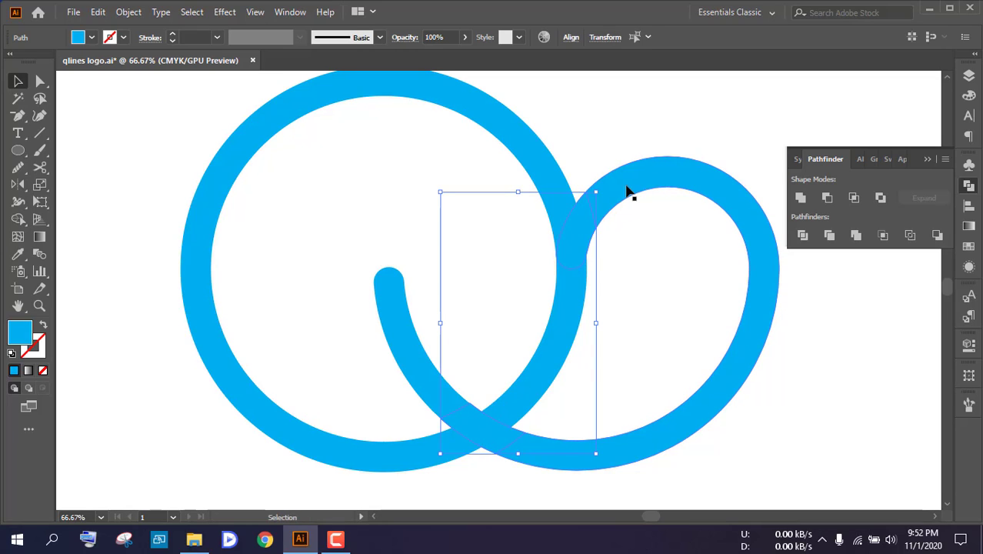
pyautogui.click(91, 37)
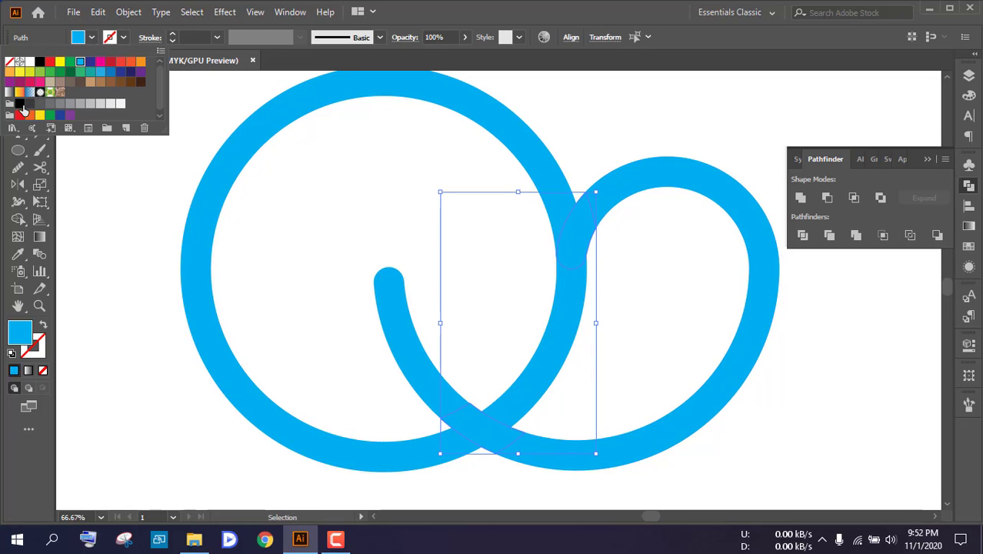
pyautogui.click(21, 104)
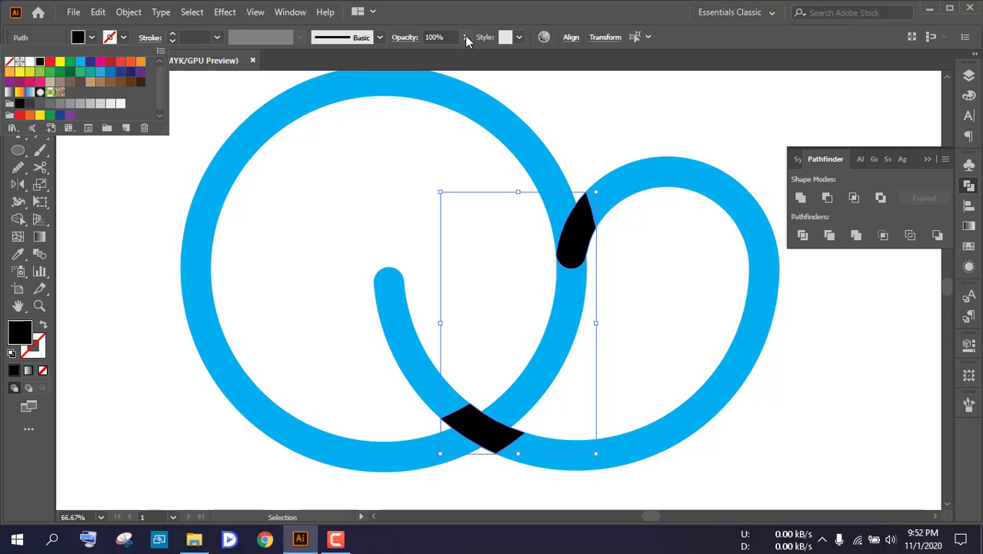
# Set the opacity of the two black overlap pieces to 80% and deselect them
pyautogui.click(366, 43)
pyautogui.click(428, 36)
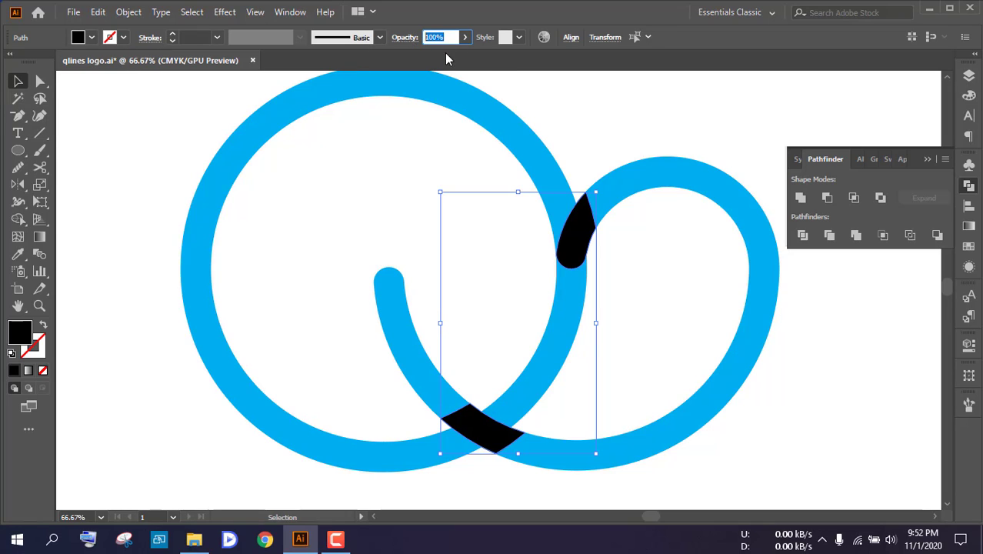
pyautogui.write('8')
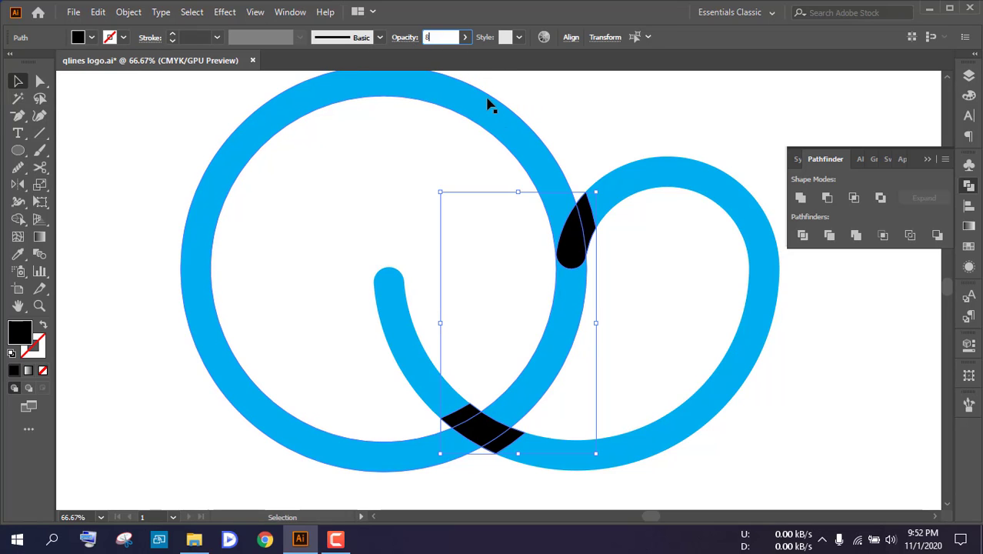
pyautogui.write('0')
pyautogui.click(445, 151)
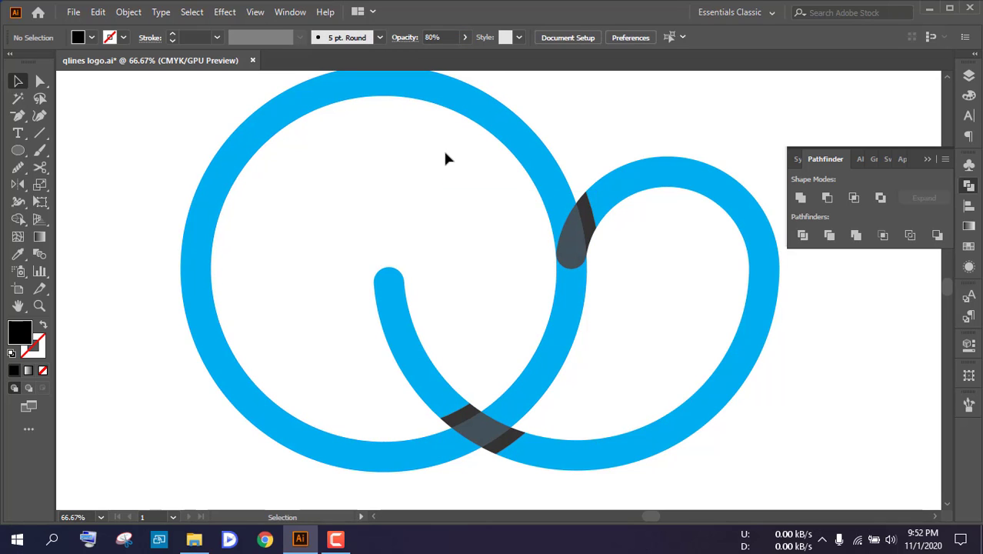
pyautogui.scroll(-3, 456, 182)
pyautogui.scroll(2, 454, 190)
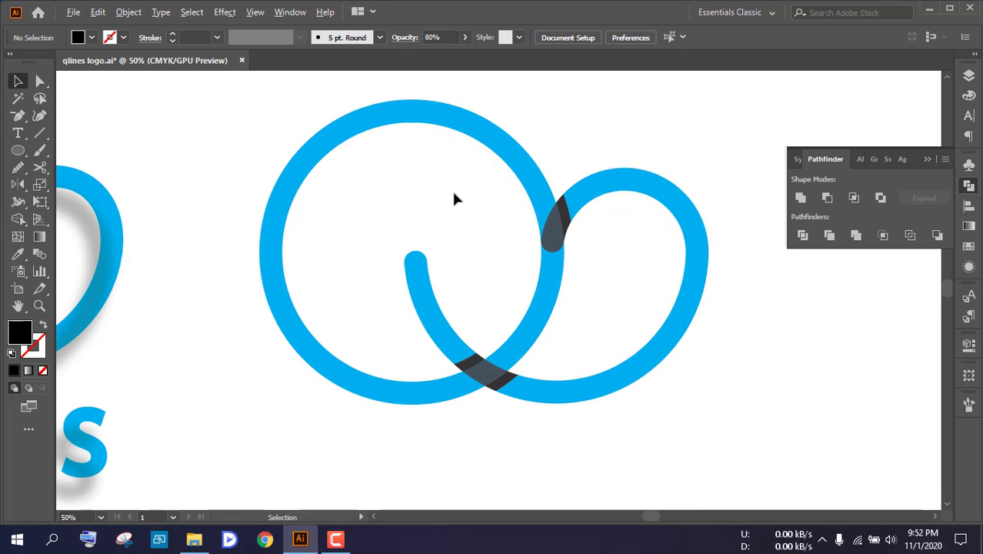
# Set the opacity of both black overlap pieces to 60% and deselect them
pyautogui.click(567, 217)
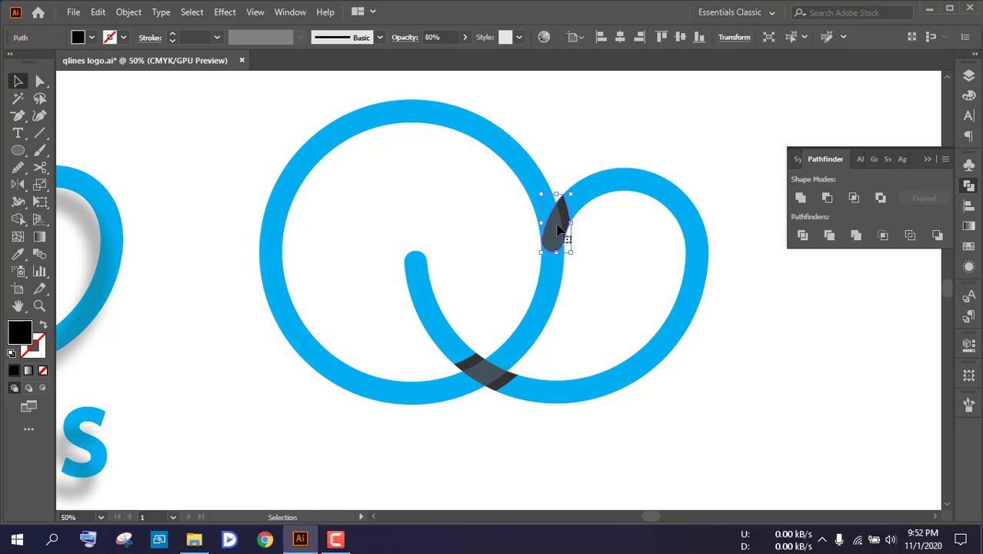
pyautogui.keyDown('shift'); pyautogui.click(504, 387); pyautogui.keyUp('shift')
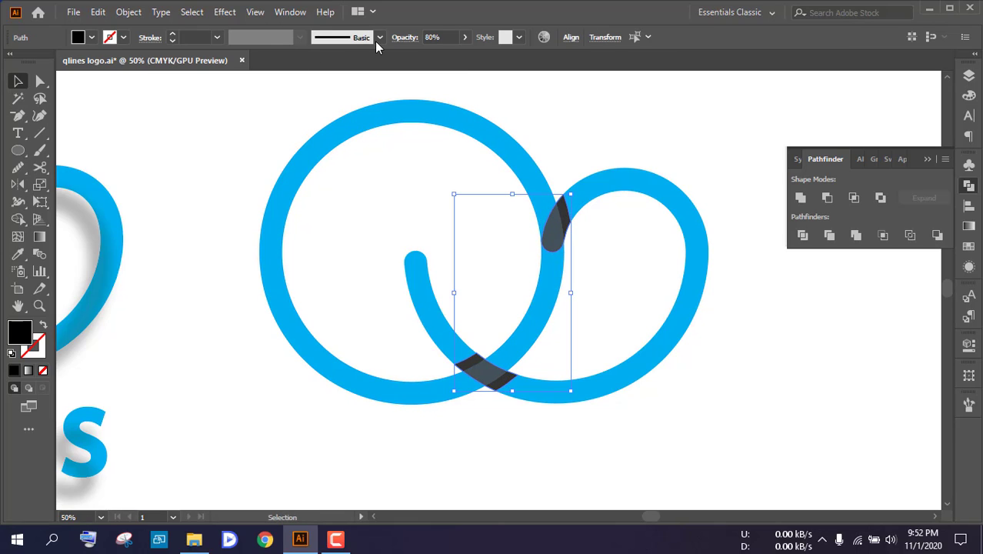
pyautogui.click(443, 35)
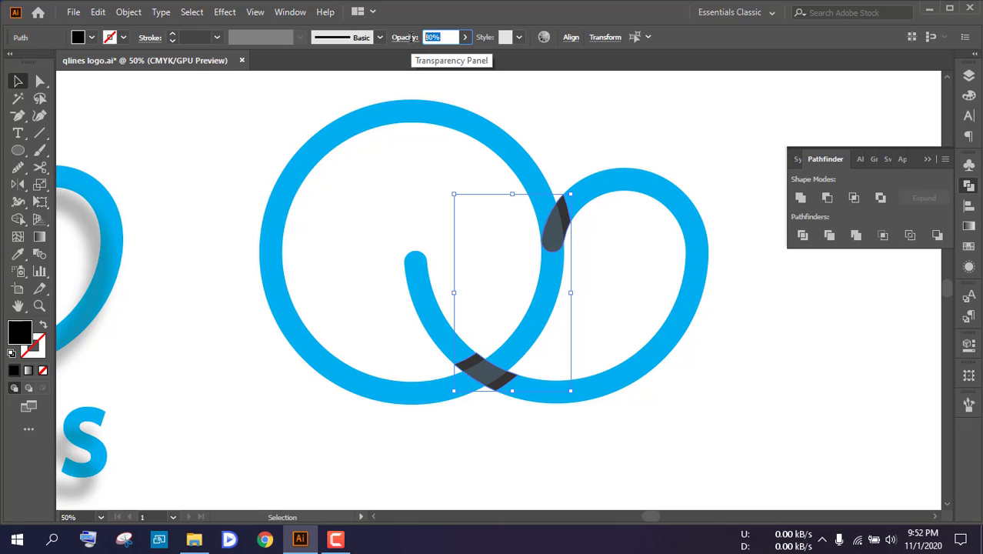
pyautogui.press('Return')
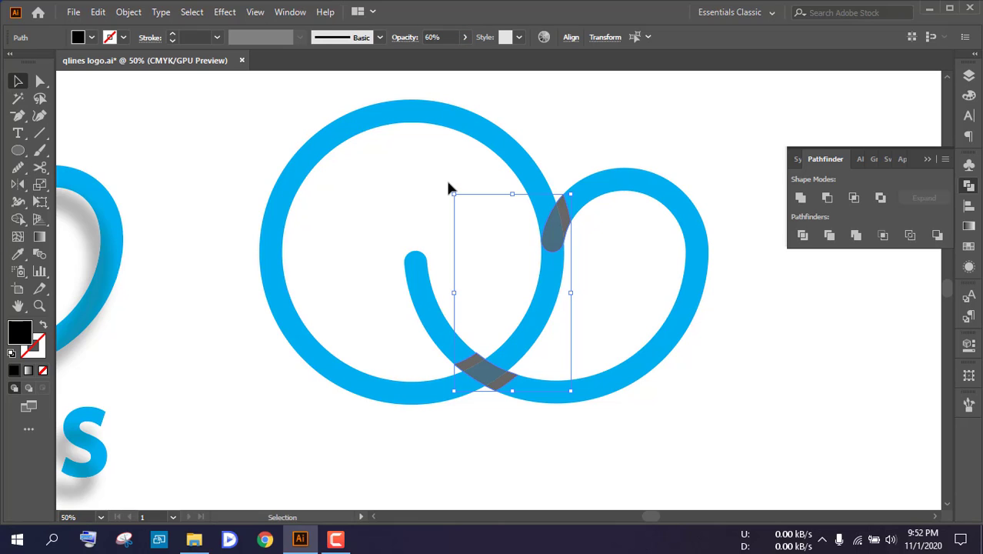
pyautogui.click(450, 189)
pyautogui.scroll(-1, 545, 237)
pyautogui.scroll(1, 552, 242)
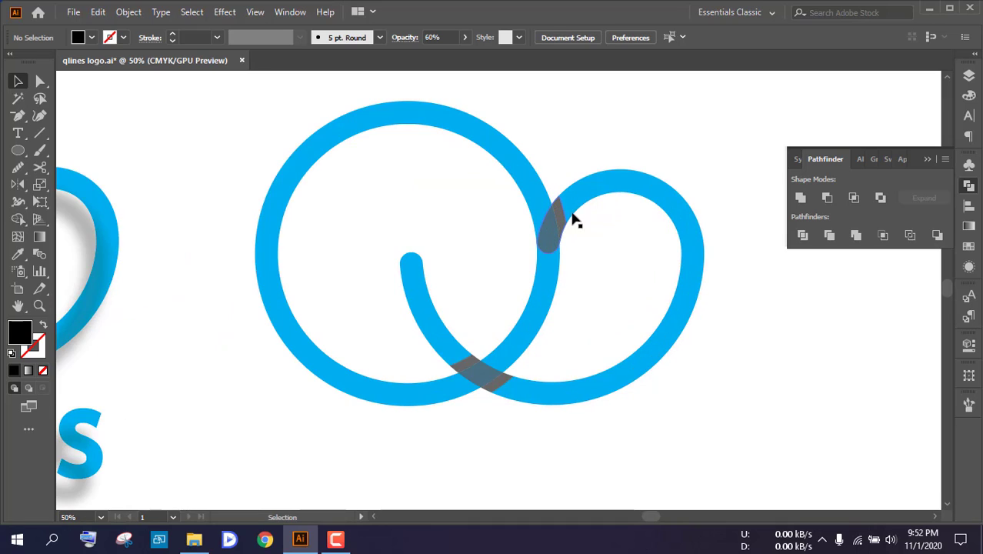
pyautogui.click(224, 11)
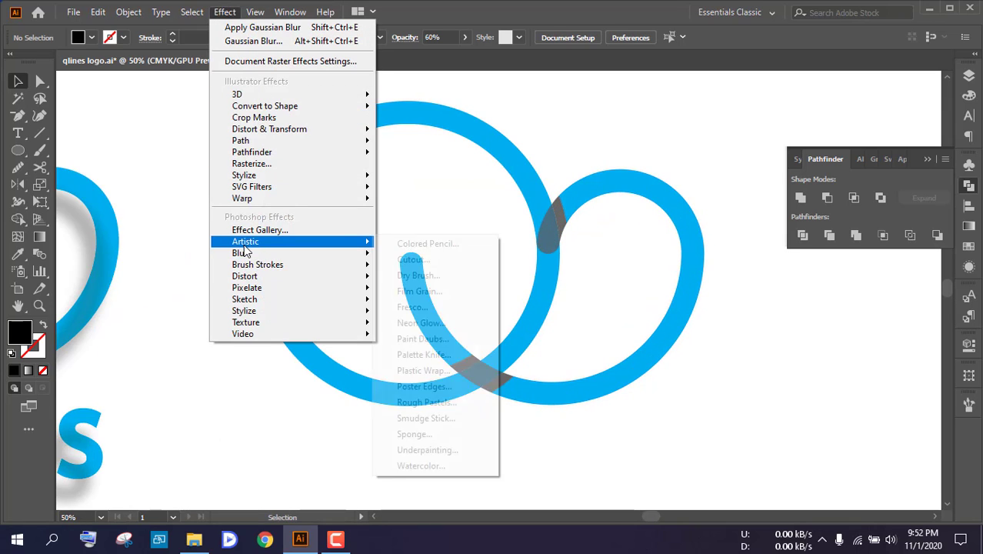
pyautogui.moveTo(256, 257)
pyautogui.click(411, 255)
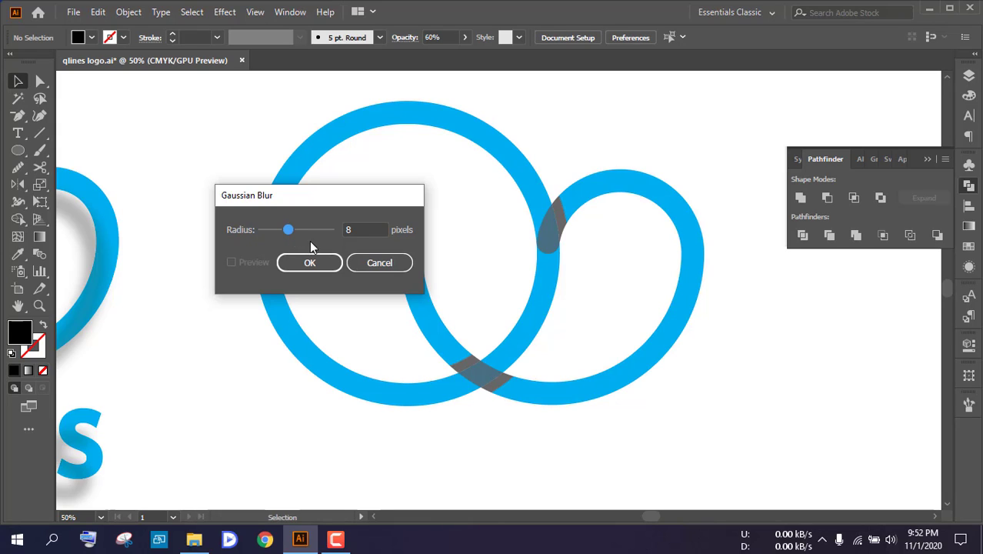
pyautogui.click(379, 262)
pyautogui.click(555, 217)
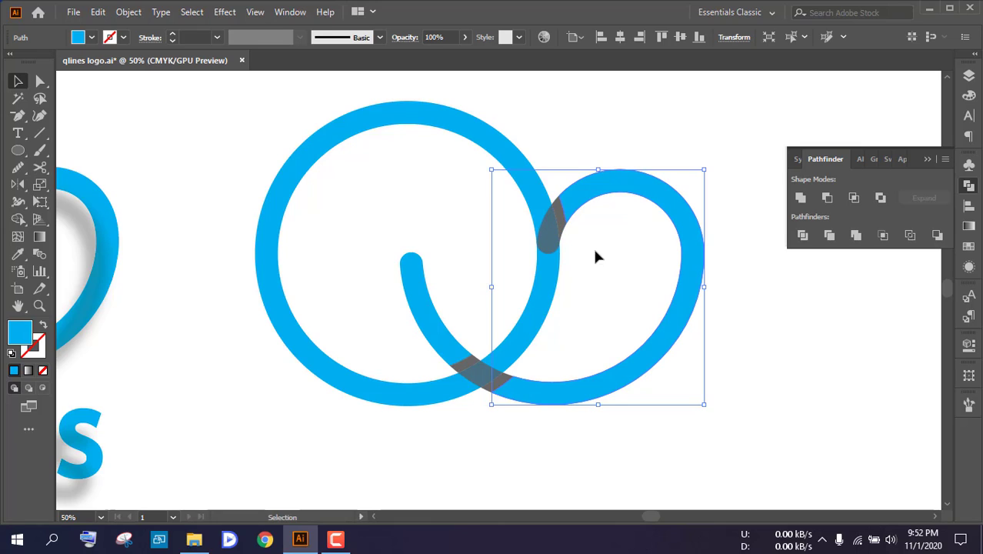
pyautogui.click(596, 256)
# Apply a Gaussian Blur with an 8-pixel radius and preview on to both dark overlap pieces, and deselect them
pyautogui.click(562, 225)
pyautogui.keyDown('shift'); pyautogui.click(500, 385); pyautogui.keyUp('shift')
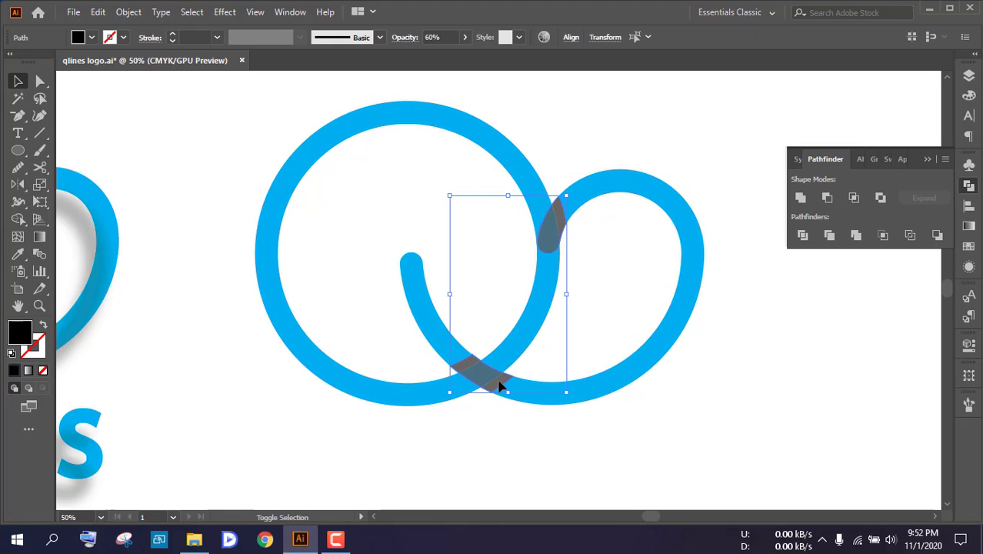
pyautogui.click(225, 11)
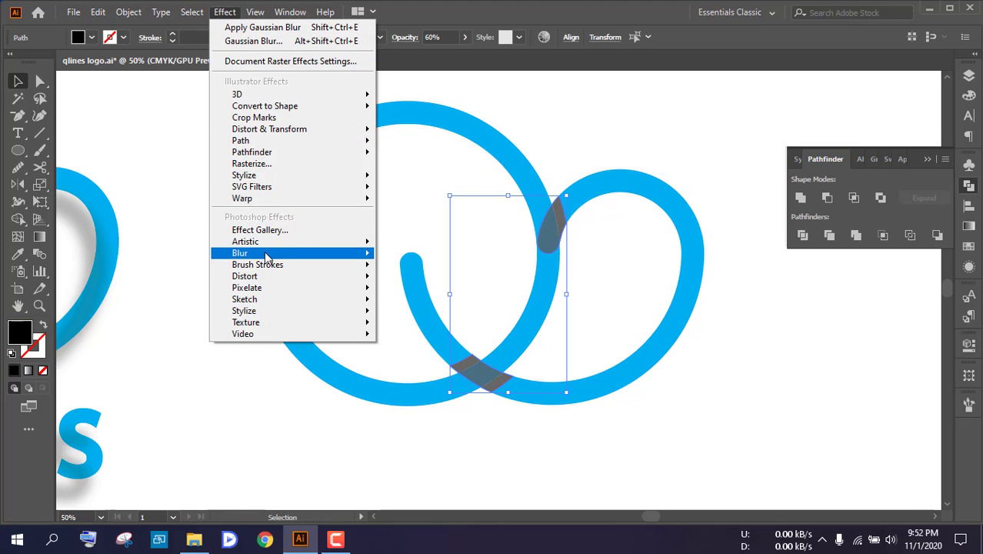
pyautogui.moveTo(323, 253)
pyautogui.click(398, 259)
pyautogui.click(232, 263)
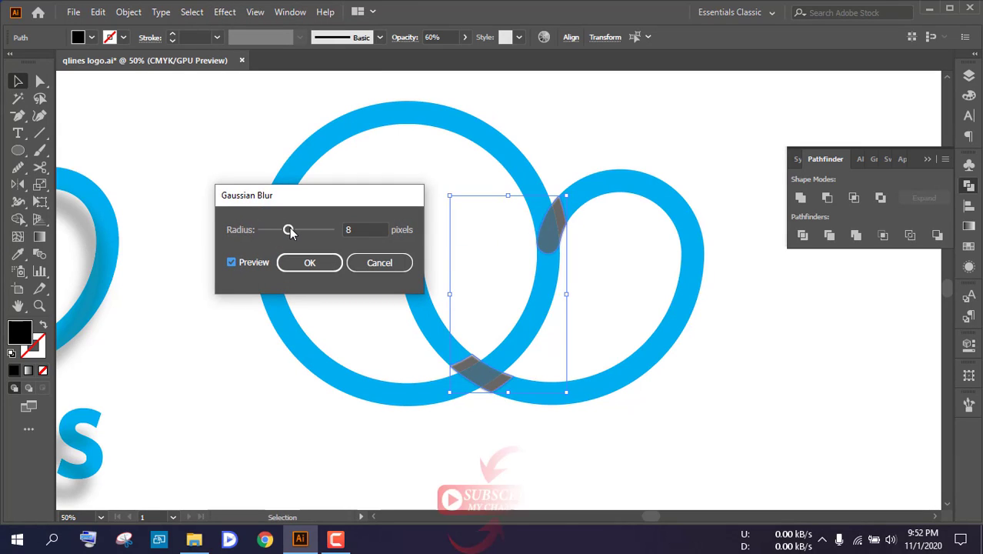
pyautogui.click(310, 262)
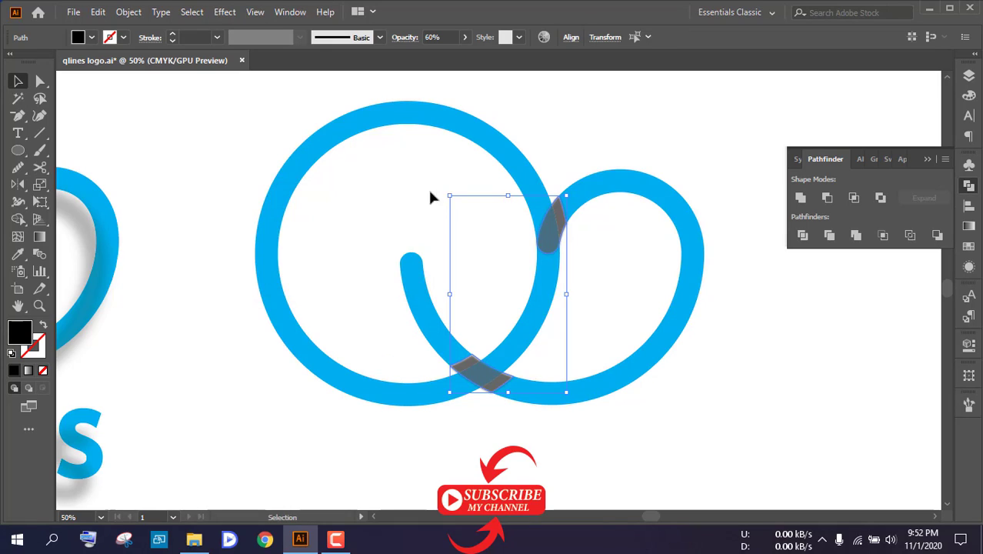
pyautogui.click(500, 204)
# Bring the large blue ring to the front, above the blurred shadow pieces, and deselect it
pyautogui.scroll(-2, 559, 213)
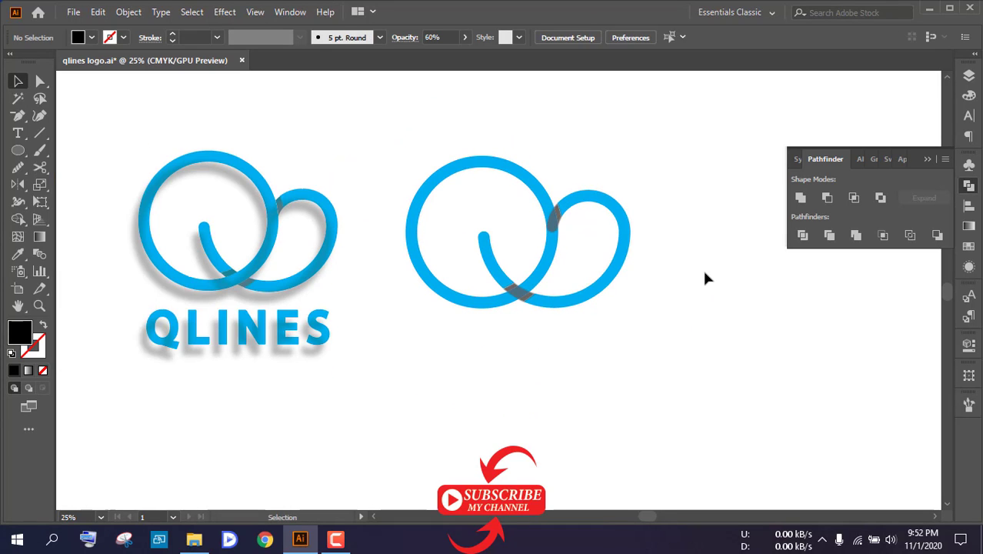
pyautogui.scroll(4, 553, 252)
pyautogui.click(554, 250)
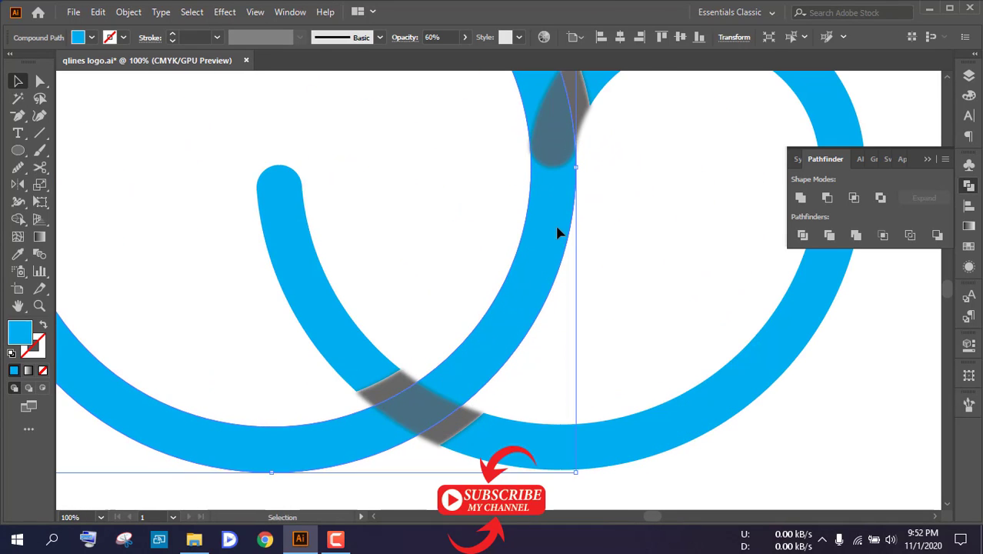
pyautogui.scroll(-2, 558, 233)
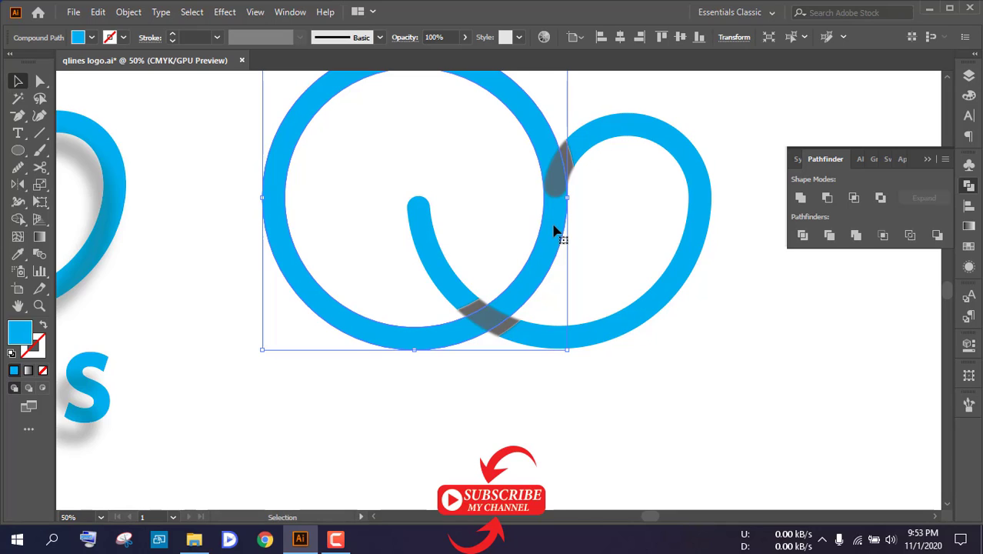
pyautogui.rightClick(555, 230)
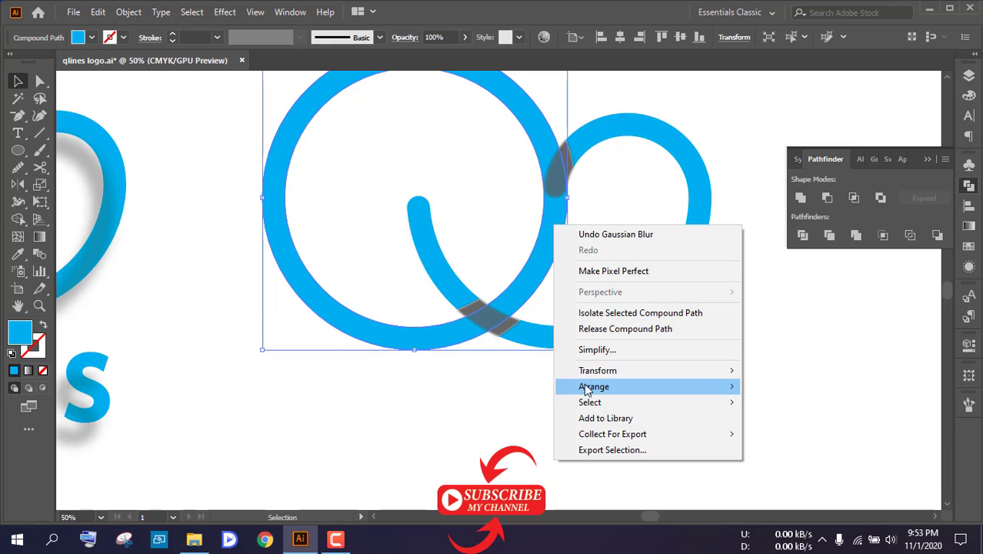
pyautogui.moveTo(585, 386)
pyautogui.click(758, 386)
pyautogui.click(619, 362)
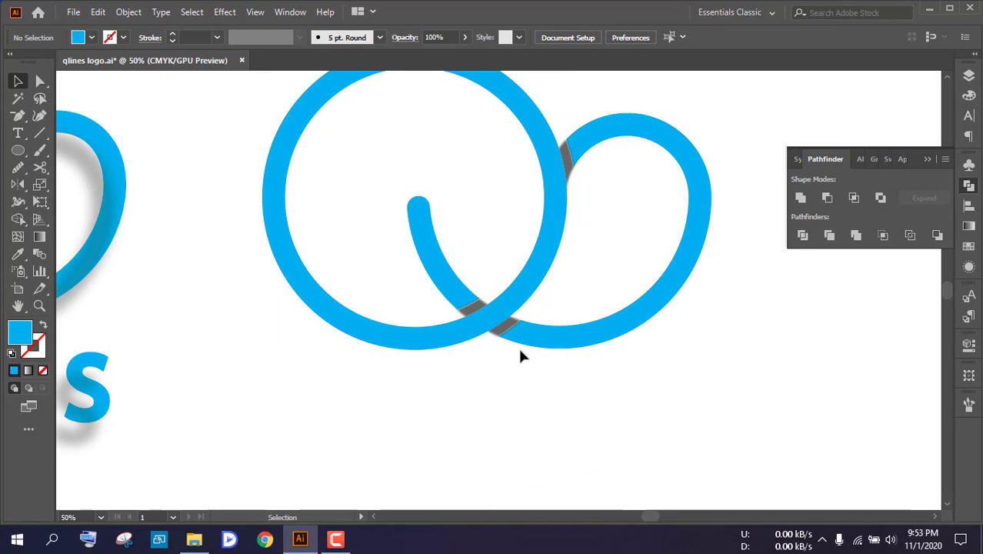
# Add the point text "qlines" in Bahnschrift Bold 12 pt below the new Q symbol and select it as an object
pyautogui.scroll(-2, 516, 355)
pyautogui.scroll(-1, 514, 366)
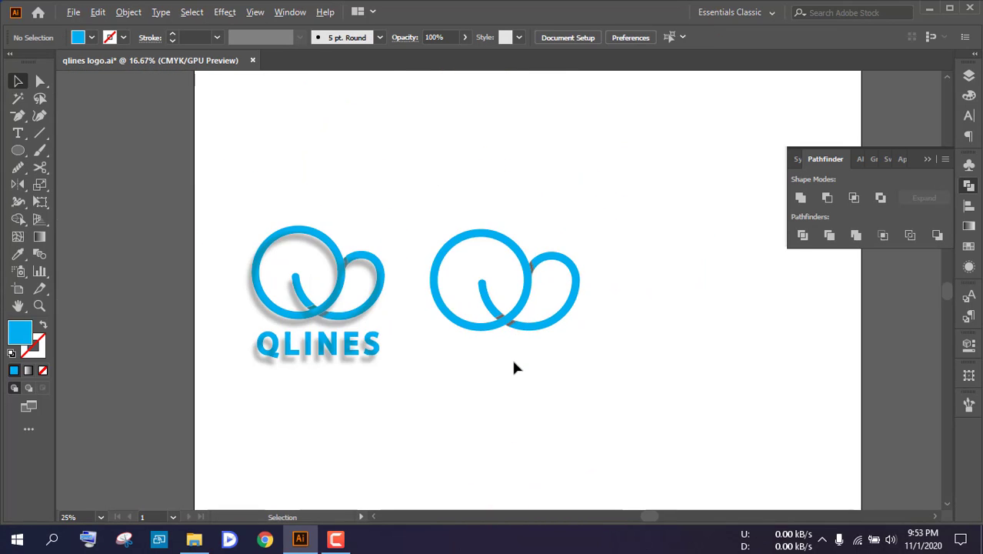
pyautogui.scroll(2, 515, 368)
pyautogui.scroll(-2, 450, 311)
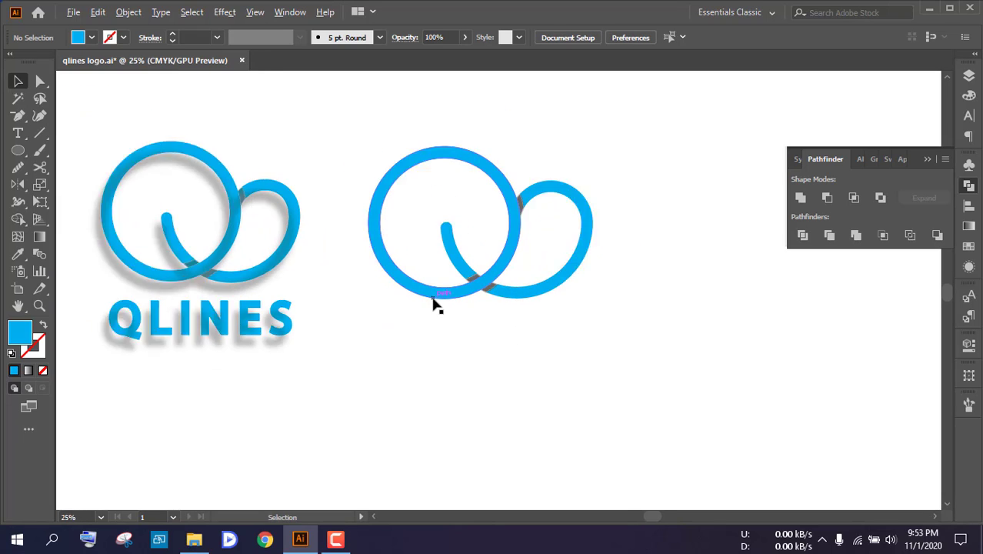
pyautogui.click(18, 133)
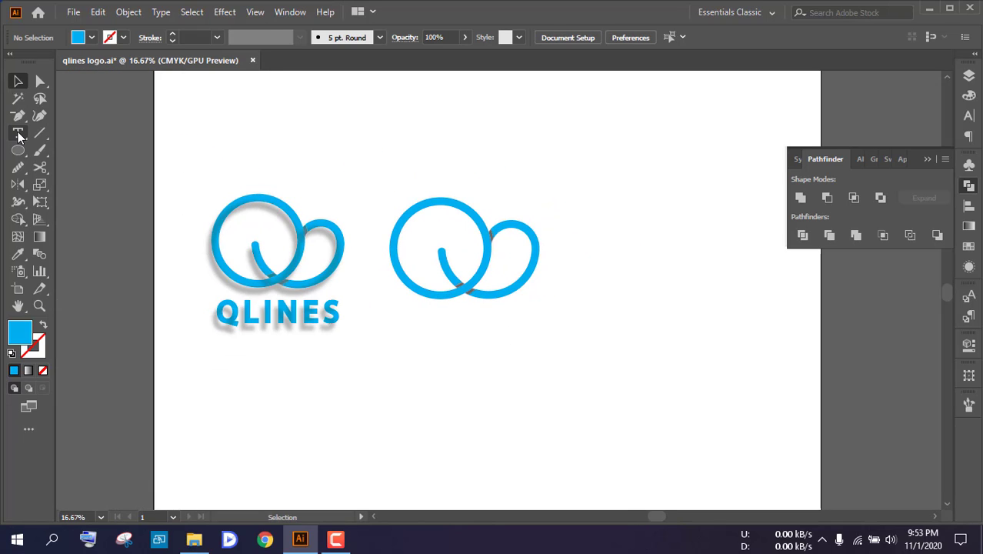
pyautogui.click(439, 318)
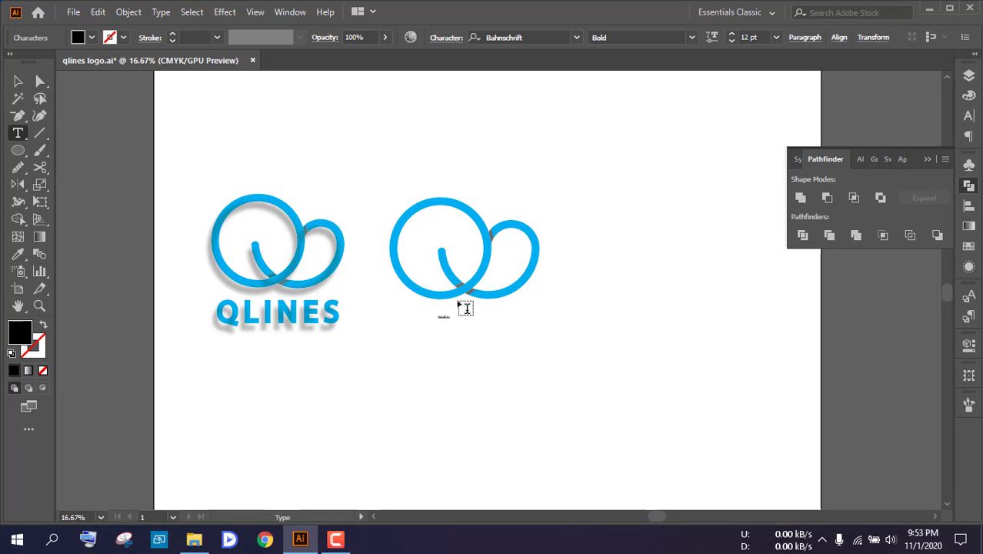
pyautogui.scroll(9, 454, 308)
pyautogui.scroll(-3, 416, 349)
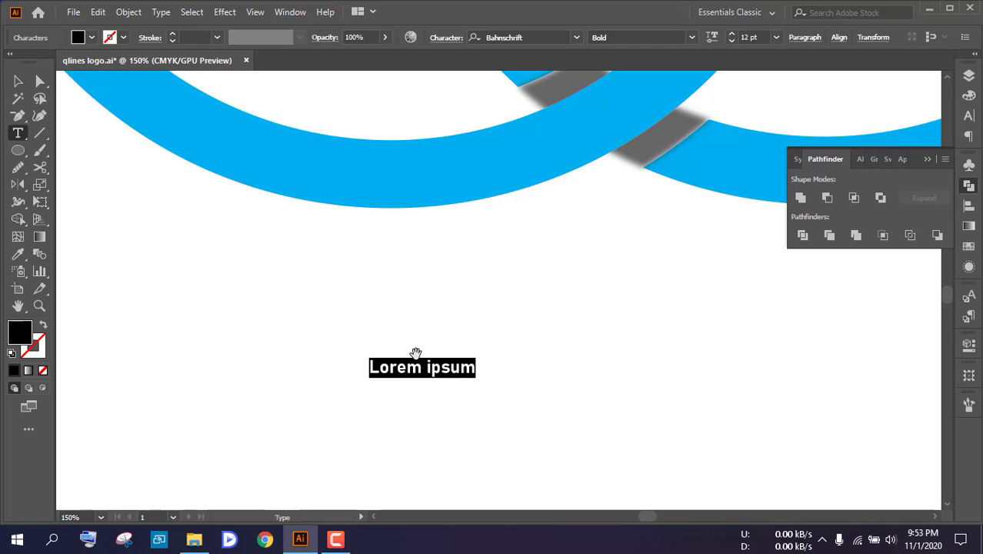
pyautogui.write('ql')
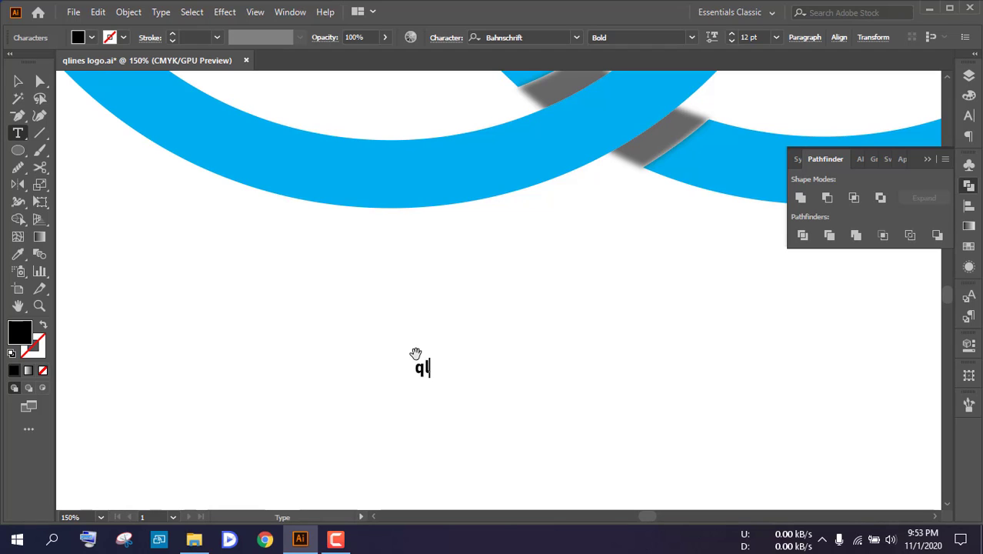
pyautogui.write('ines')
pyautogui.click(12, 82)
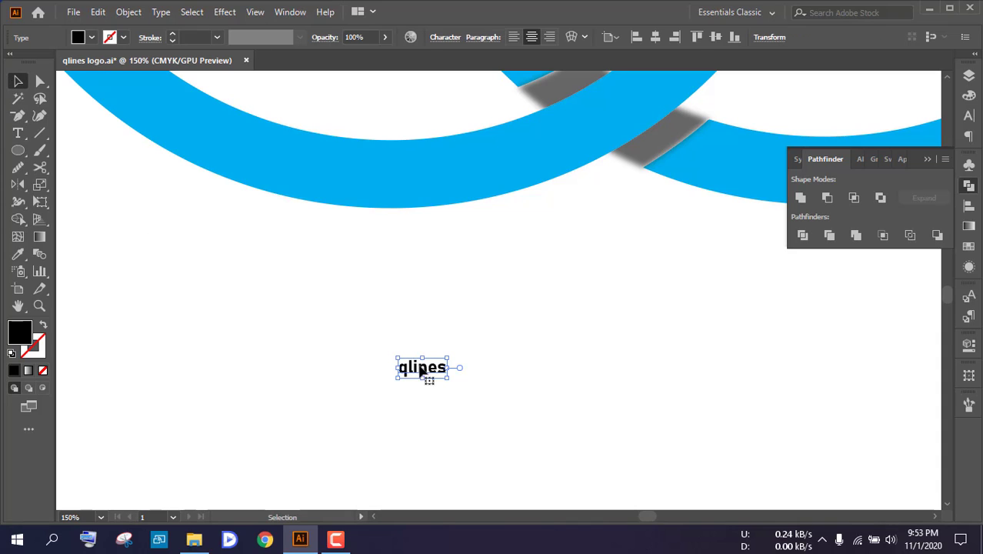
# Apply All Caps to the qlines text below the symbol
pyautogui.click(443, 39)
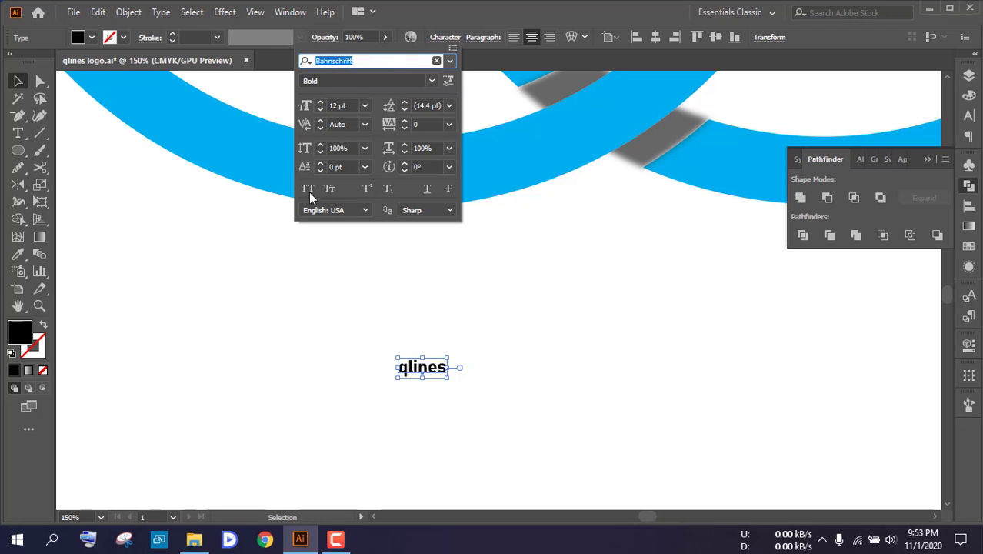
pyautogui.click(308, 197)
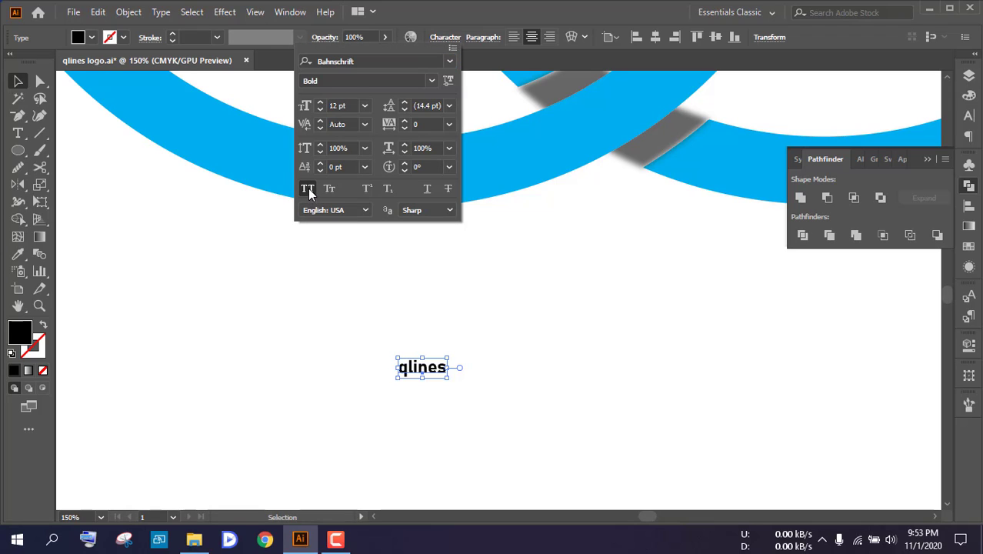
pyautogui.click(146, 194)
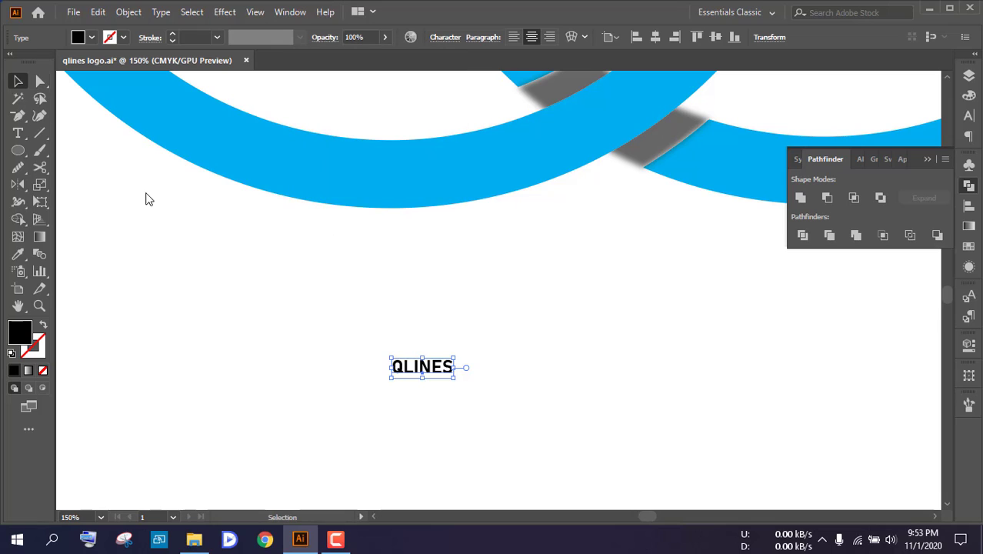
# Set the tracking of the QLINES text to 50
pyautogui.scroll(-5, 457, 374)
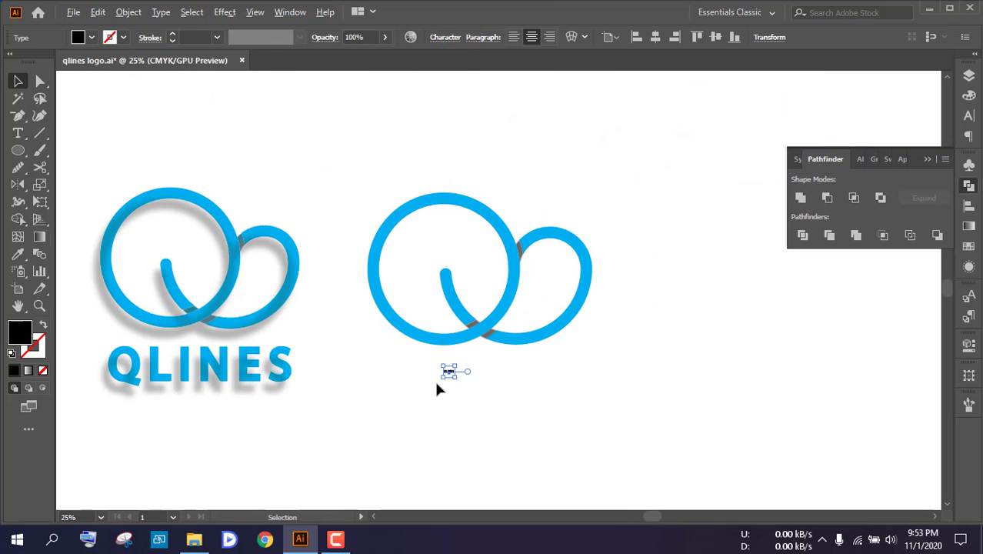
pyautogui.scroll(5, 435, 381)
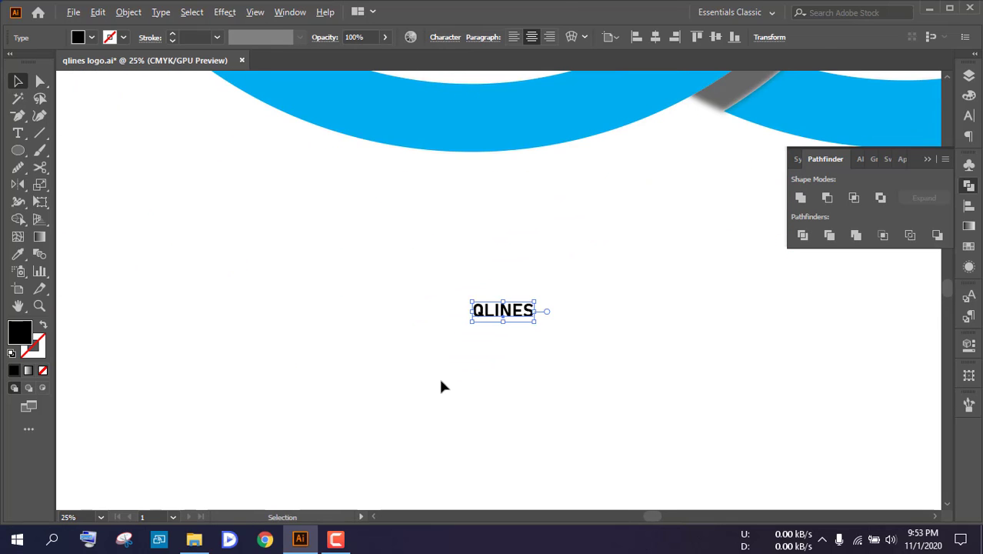
pyautogui.click(443, 37)
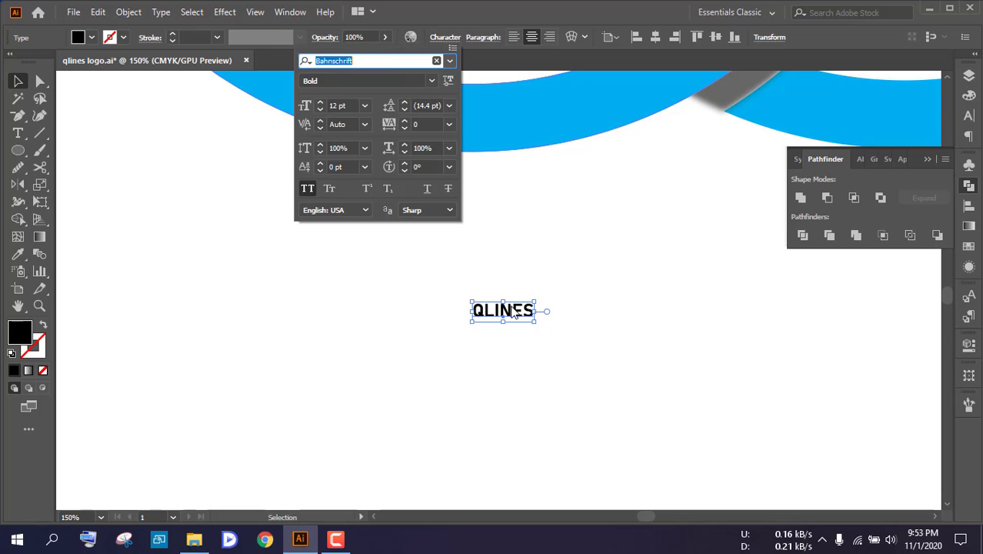
pyautogui.click(419, 125)
pyautogui.write('5')
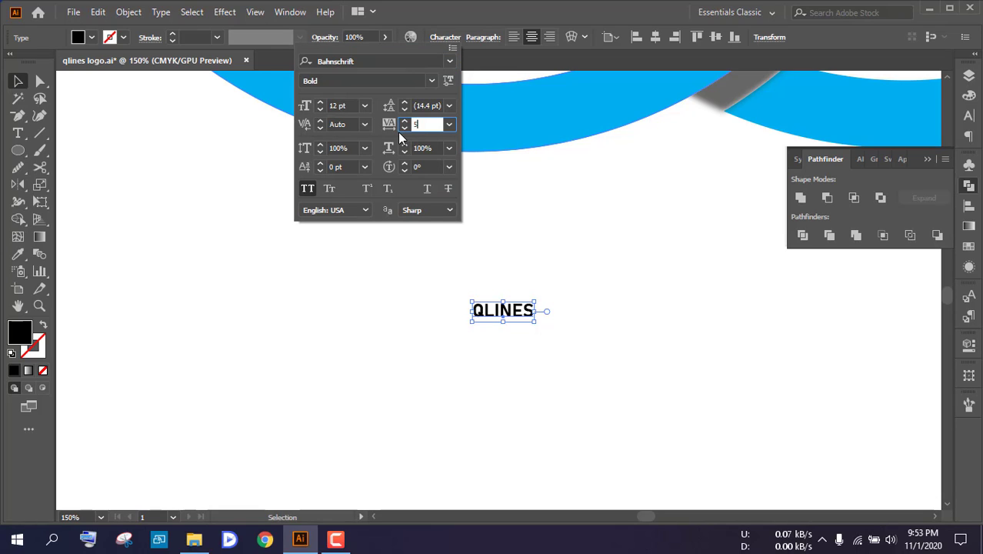
pyautogui.write('0')
pyautogui.press('Return')
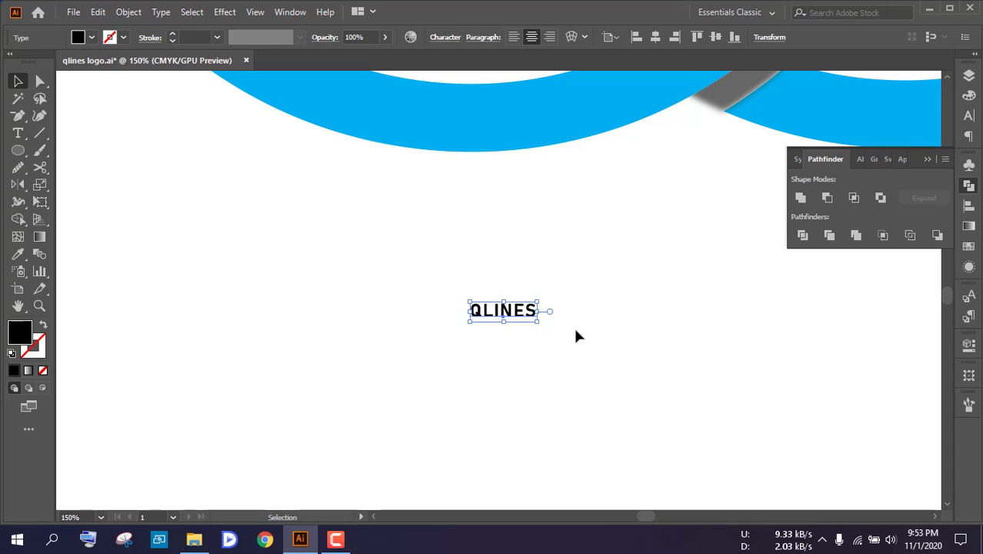
# Enlarge the black QLINES text to nearly the symbol's width and place it centrally just beneath the symbol
pyautogui.scroll(-3, 579, 336)
pyautogui.moveTo(567, 315); pyautogui.dragTo(793, 248)
pyautogui.scroll(-3, 608, 330)
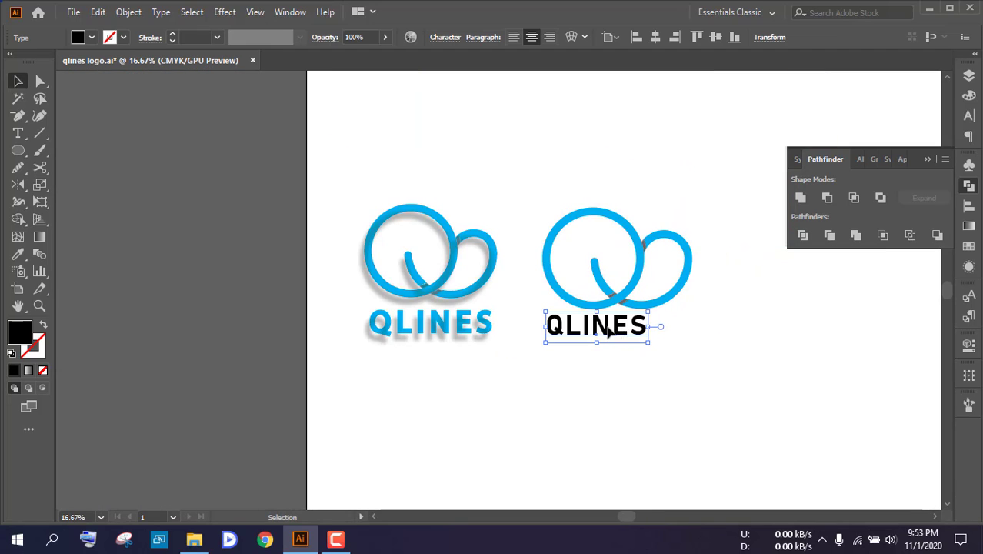
pyautogui.moveTo(608, 329); pyautogui.dragTo(630, 337)
pyautogui.scroll(3, 630, 337)
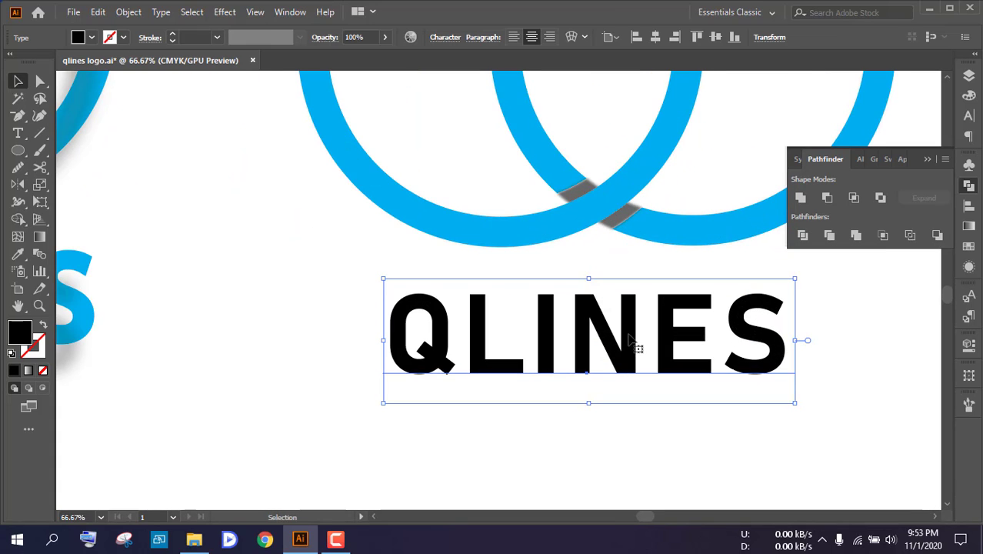
pyautogui.scroll(-3, 630, 339)
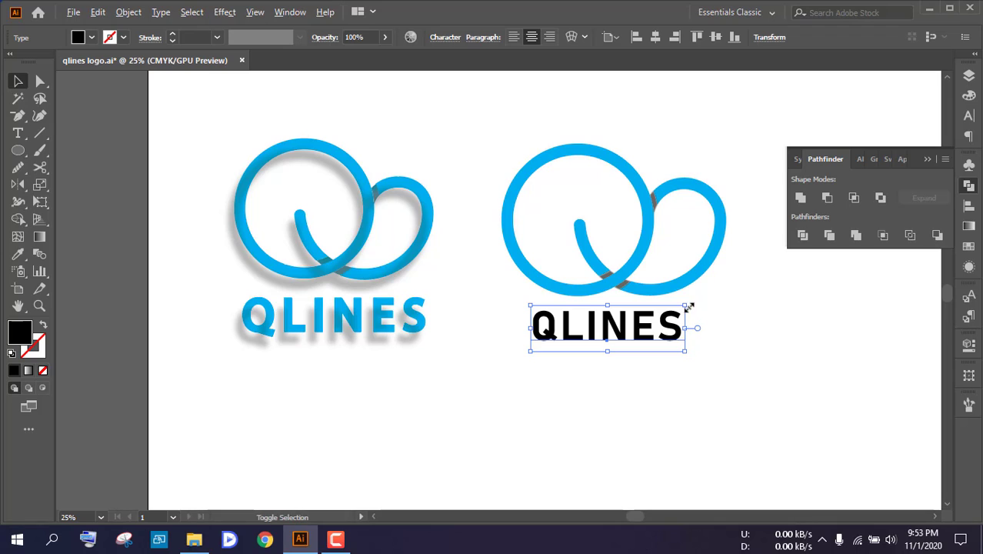
pyautogui.moveTo(688, 307); pyautogui.dragTo(698, 302)
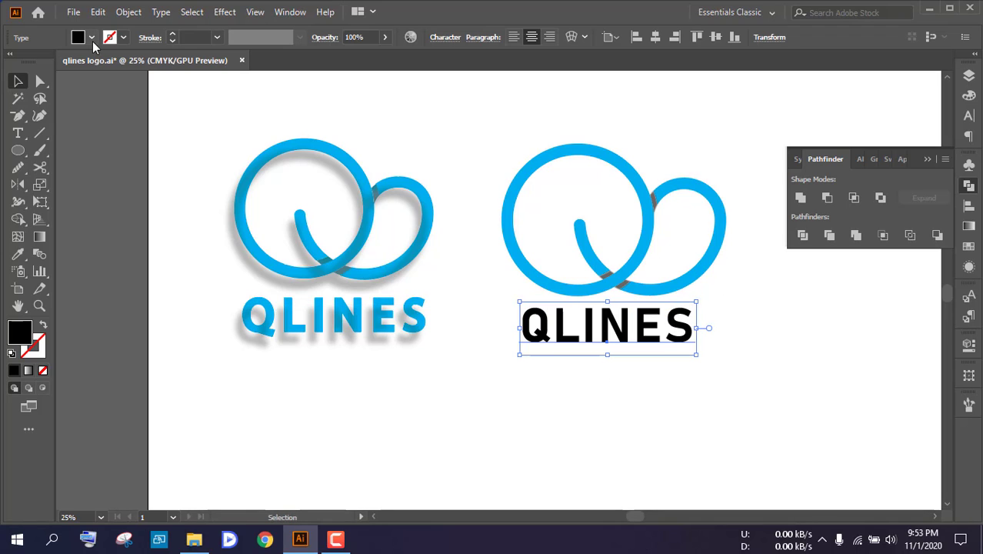
# Fill the QLINES text with the same cyan blue as the symbol and deselect it
pyautogui.click(92, 38)
pyautogui.click(80, 61)
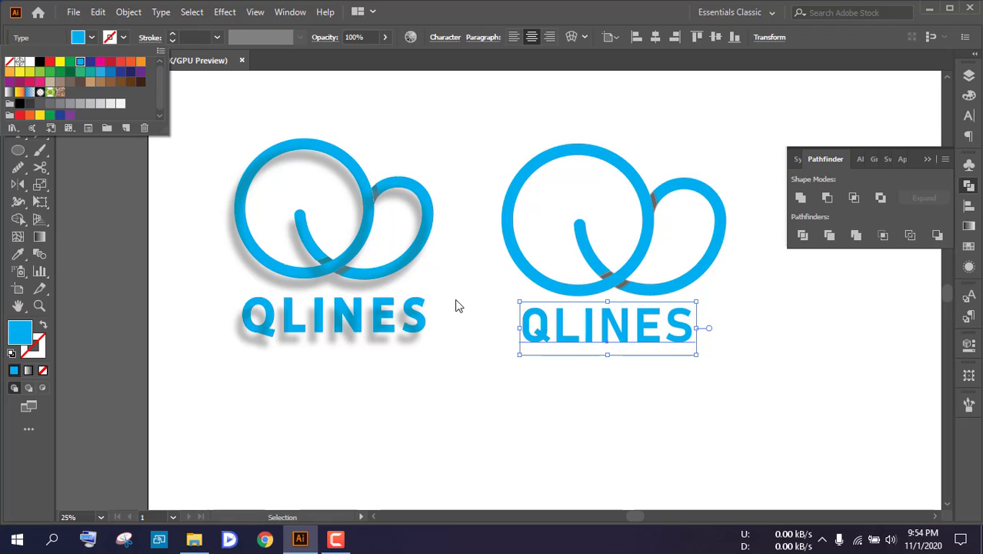
pyautogui.click(498, 314)
pyautogui.click(652, 399)
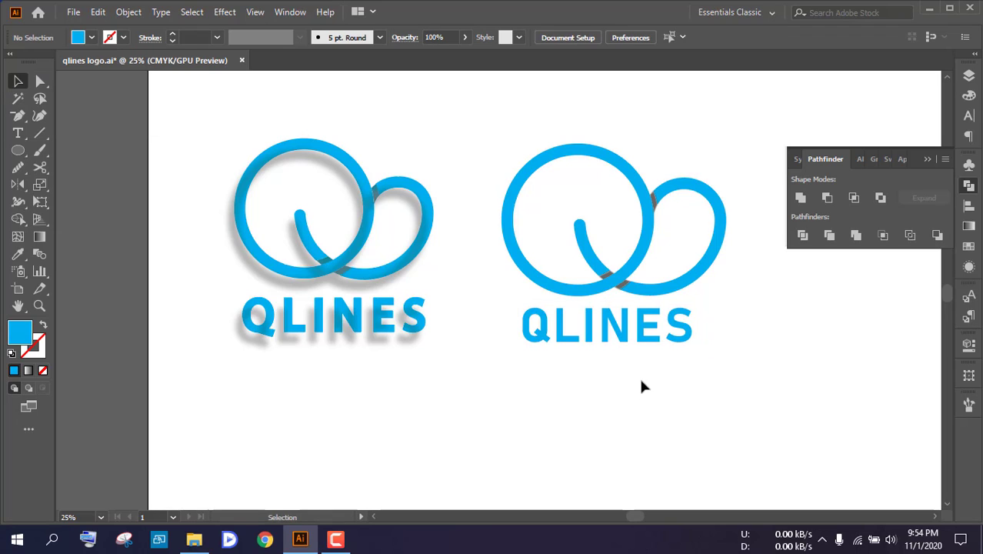
# Expand the new QLINES text into shapes with Object and Fill enabled, and deselect it
pyautogui.scroll(-1, 637, 371)
pyautogui.moveTo(703, 399); pyautogui.dragTo(568, 337)
pyautogui.click(129, 12)
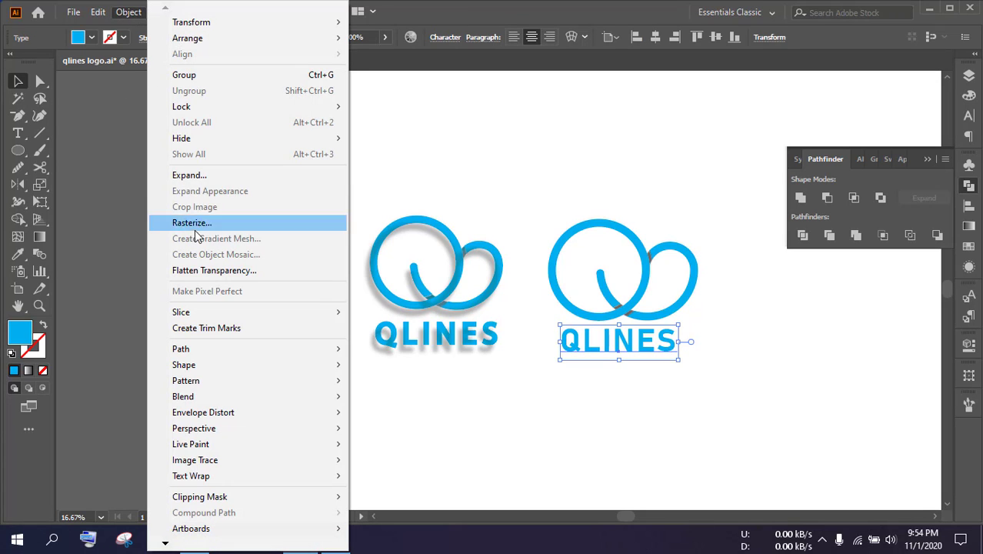
pyautogui.click(190, 182)
pyautogui.click(401, 314)
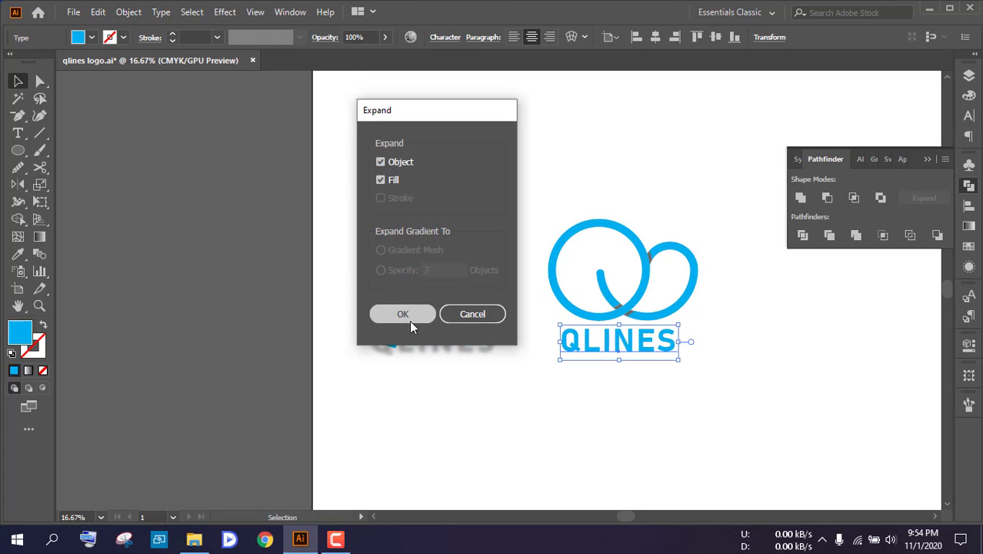
pyautogui.click(685, 432)
# Group the ring, loop and shadow pieces of the new Q symbol and deselect the group
pyautogui.scroll(1, 641, 368)
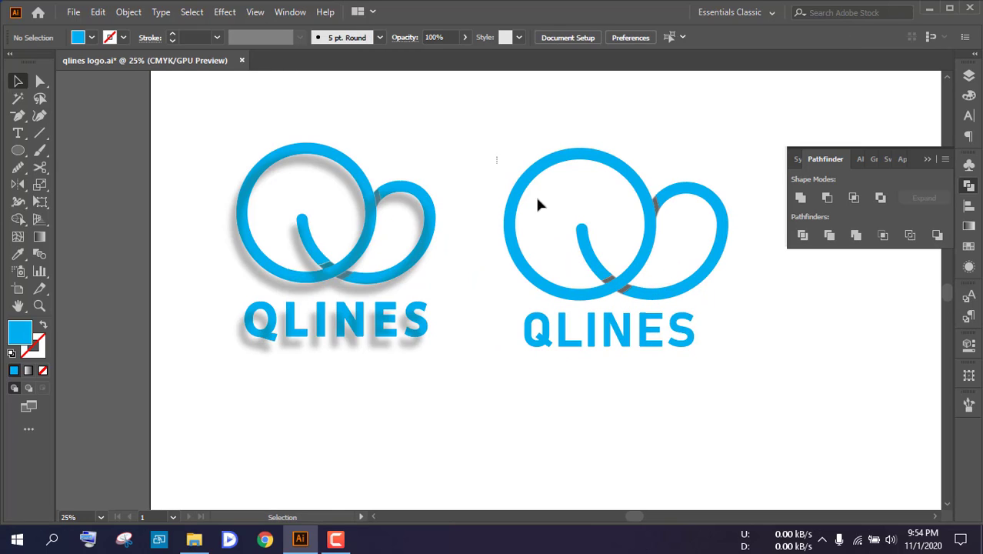
pyautogui.moveTo(724, 296); pyautogui.dragTo(736, 300)
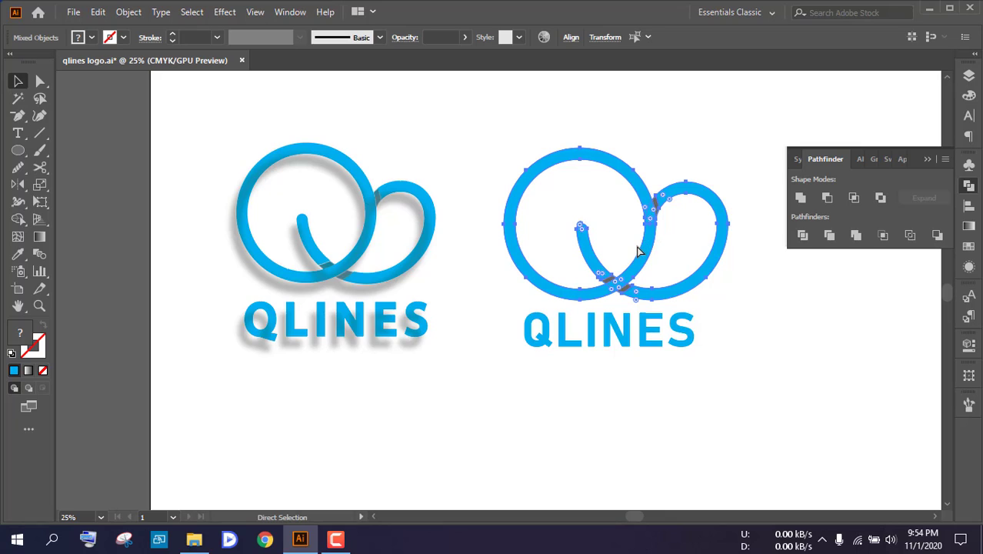
pyautogui.click(772, 303)
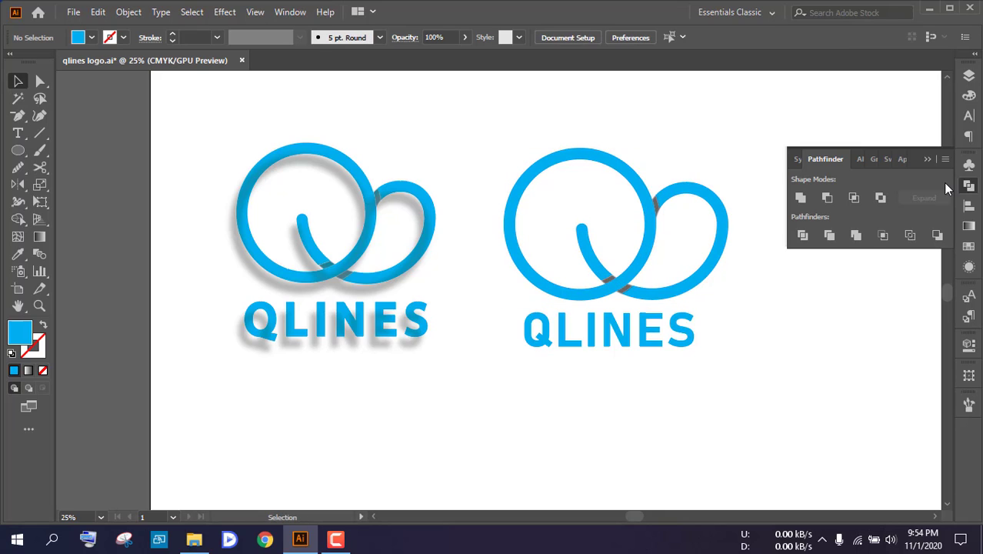
# Align the new Q symbol and its QLINES lettering by their horizontal centers, and deselect them
pyautogui.click(927, 159)
pyautogui.moveTo(670, 297); pyautogui.dragTo(578, 325)
pyautogui.moveTo(391, 164); pyautogui.dragTo(663, 372)
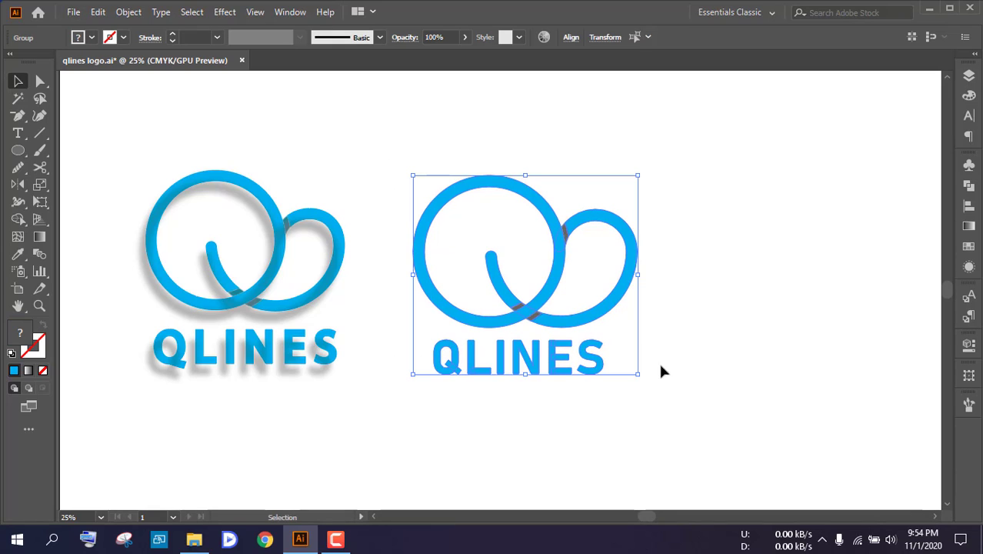
pyautogui.click(969, 205)
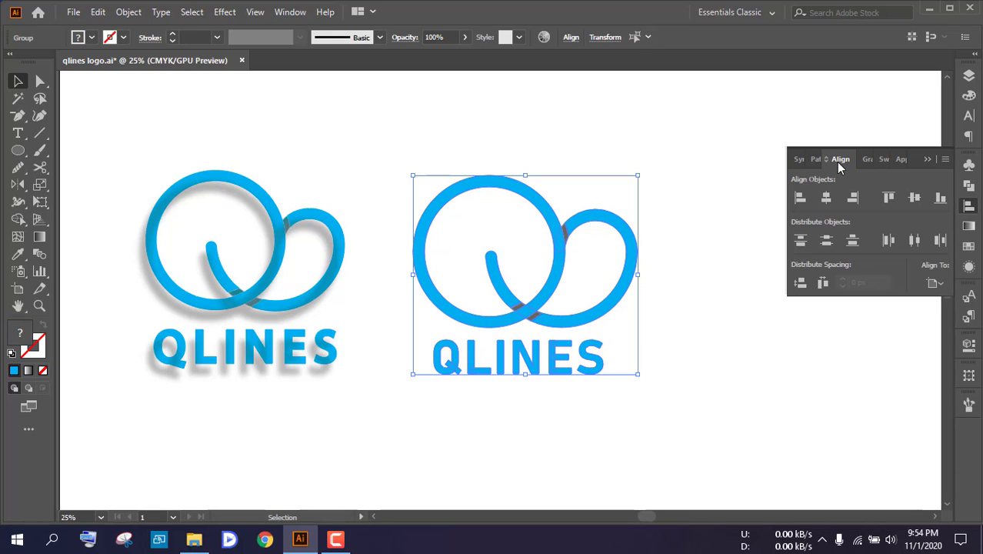
pyautogui.click(826, 199)
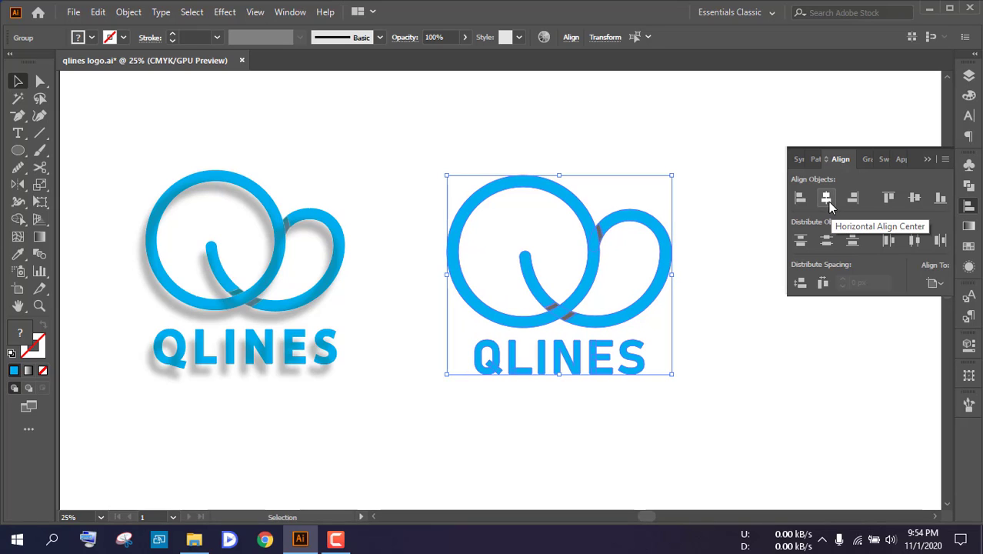
pyautogui.click(766, 321)
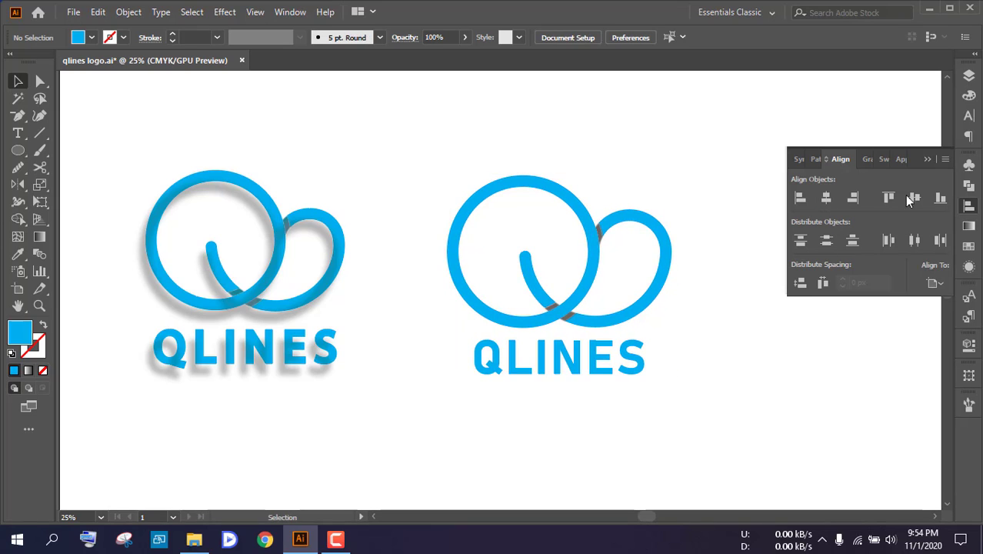
pyautogui.click(926, 161)
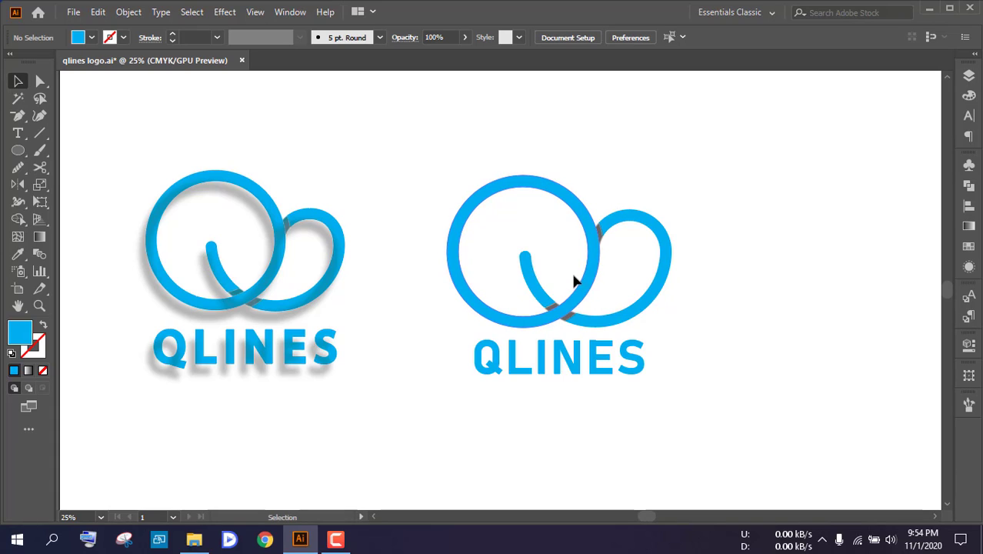
pyautogui.scroll(-1, 564, 327)
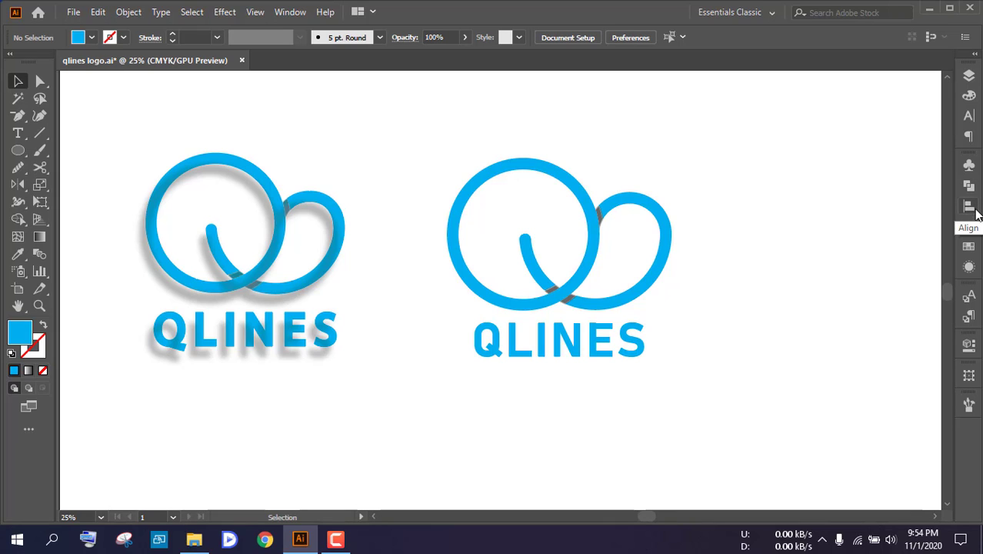
pyautogui.click(290, 12)
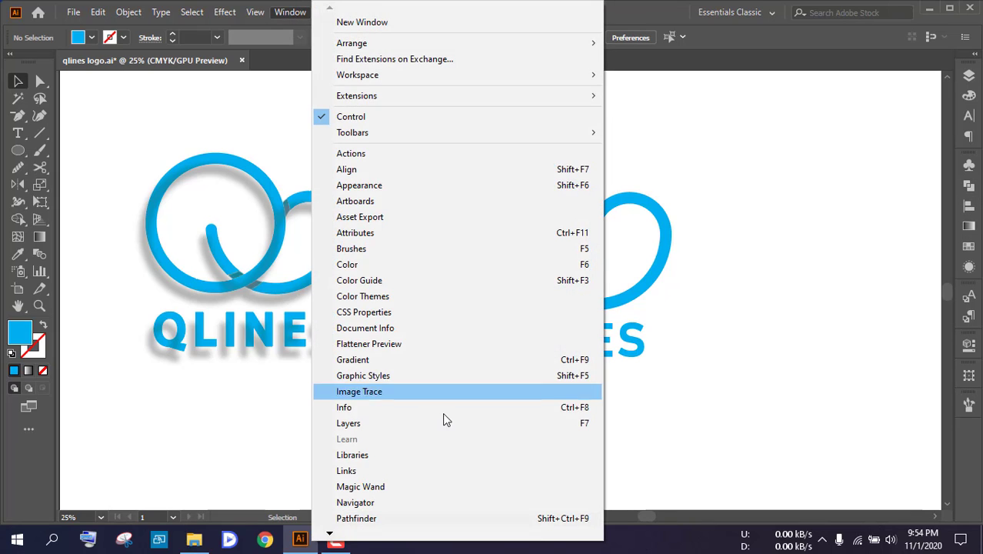
pyautogui.moveTo(331, 541)
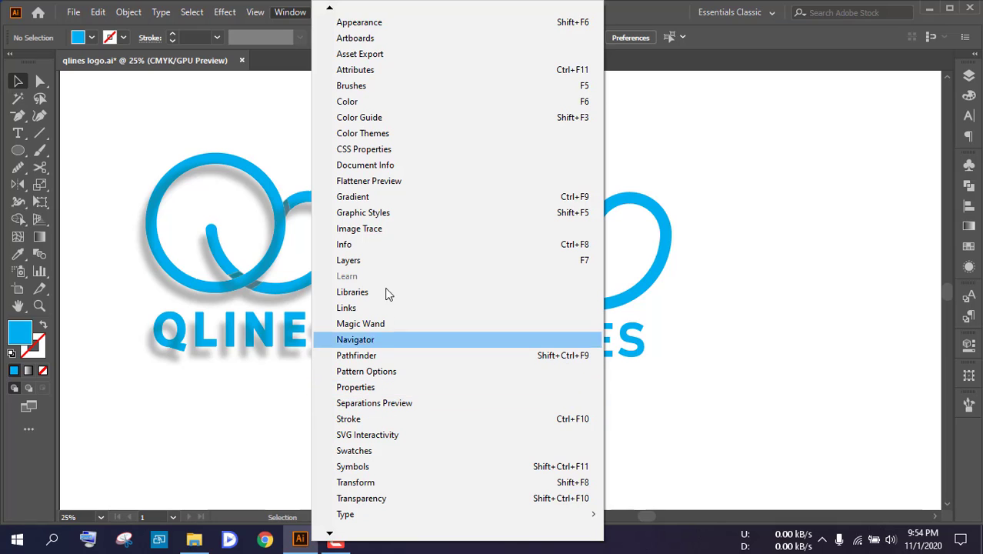
pyautogui.moveTo(329, 9)
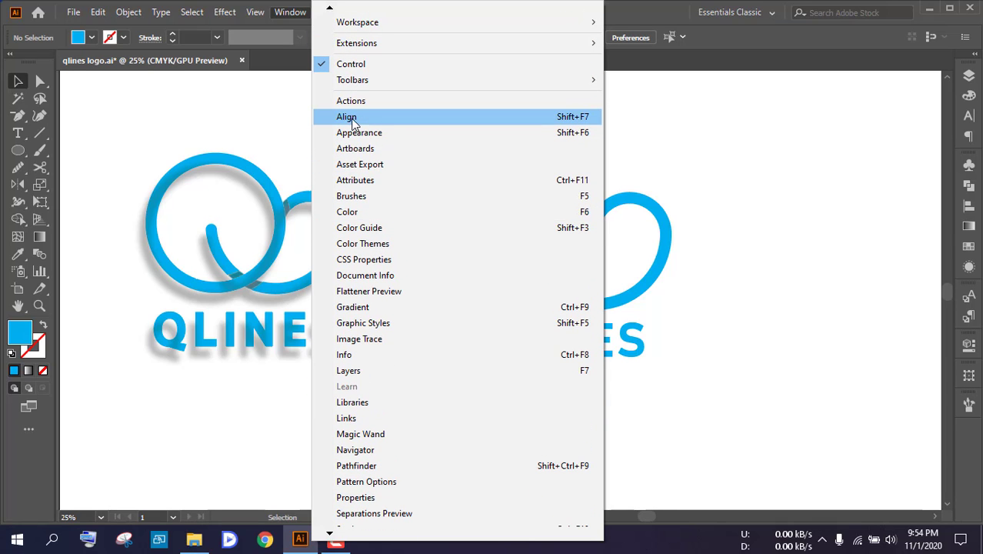
# Group the new Q symbol with its QLINES lettering into one logo and deselect it
pyautogui.click(688, 135)
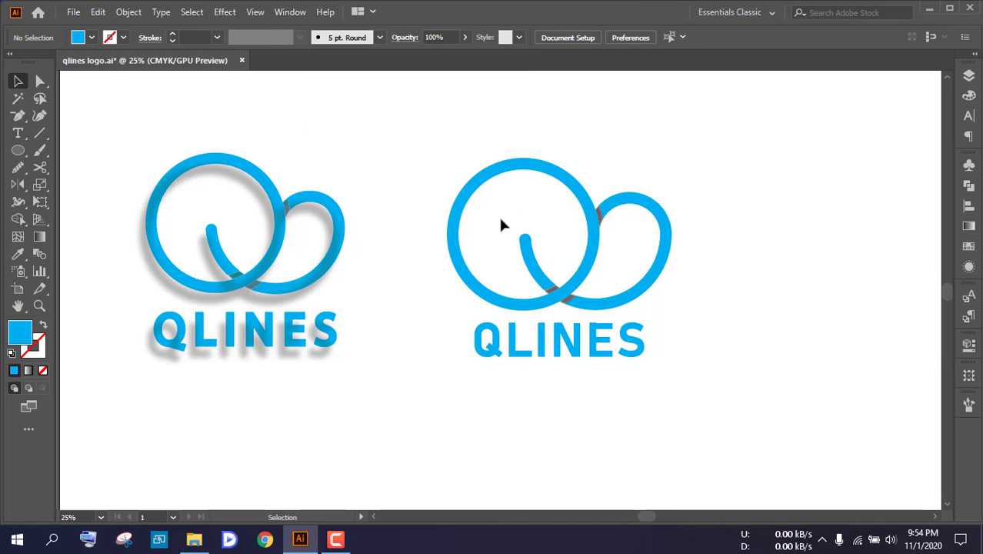
pyautogui.scroll(-1, 620, 274)
pyautogui.scroll(1, 613, 276)
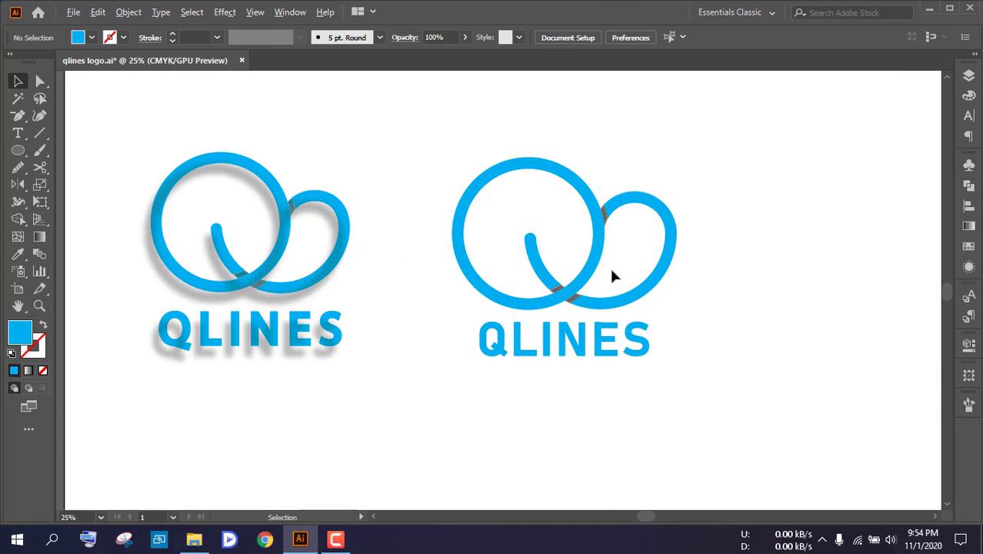
pyautogui.moveTo(452, 168); pyautogui.dragTo(678, 380)
pyautogui.press('a')
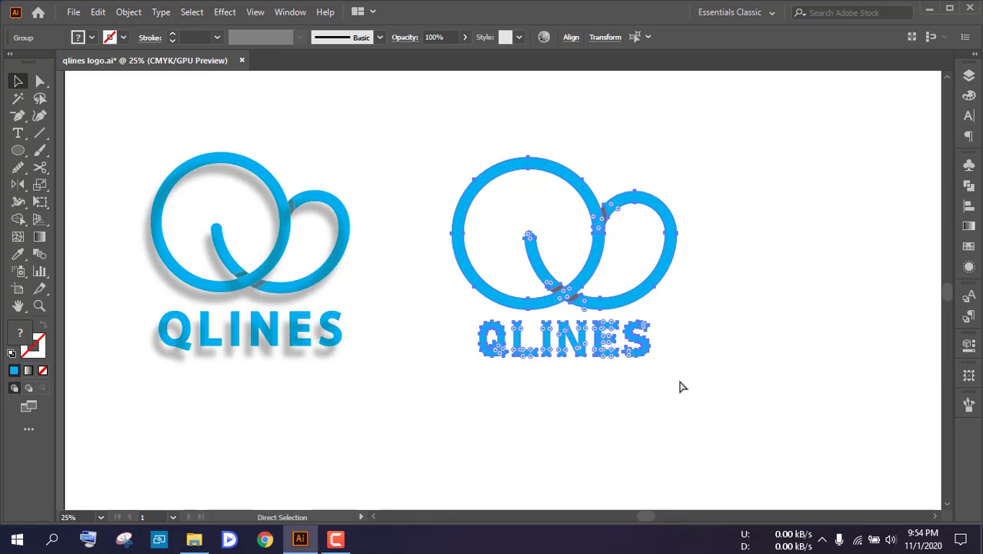
pyautogui.press('v')
pyautogui.click(669, 381)
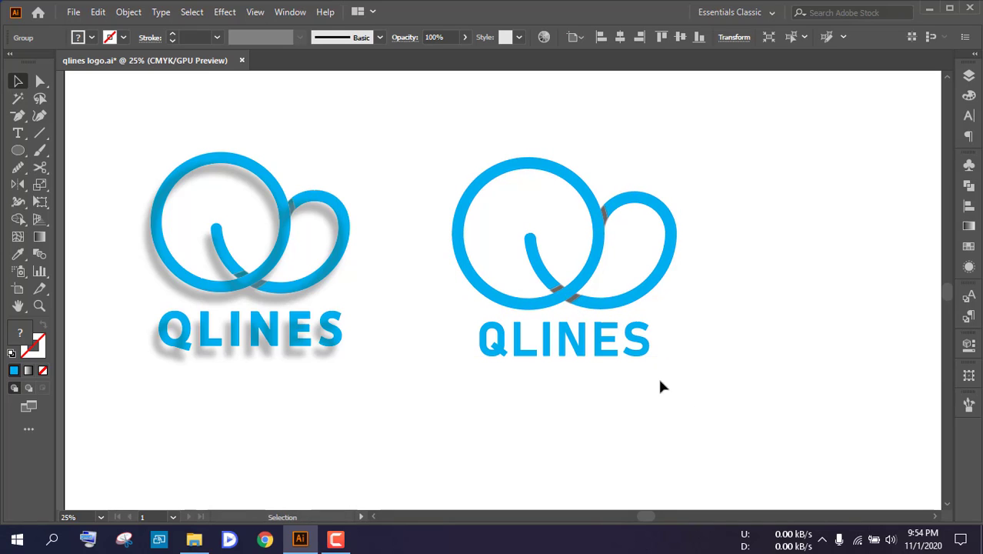
# Duplicate the new blue logo beside the original, then ungroup the copy and deselect it
pyautogui.click(600, 264)
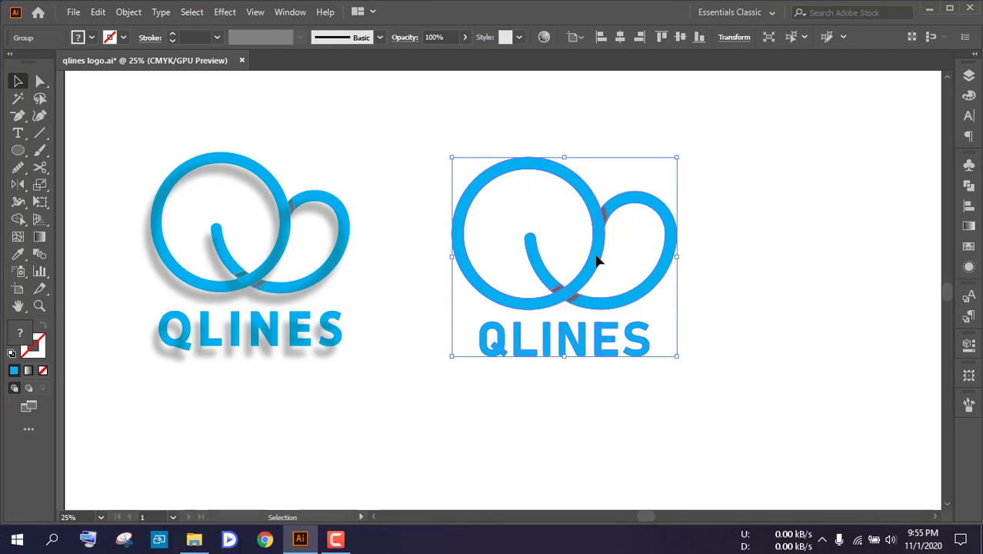
pyautogui.moveTo(598, 262); pyautogui.dragTo(826, 262)
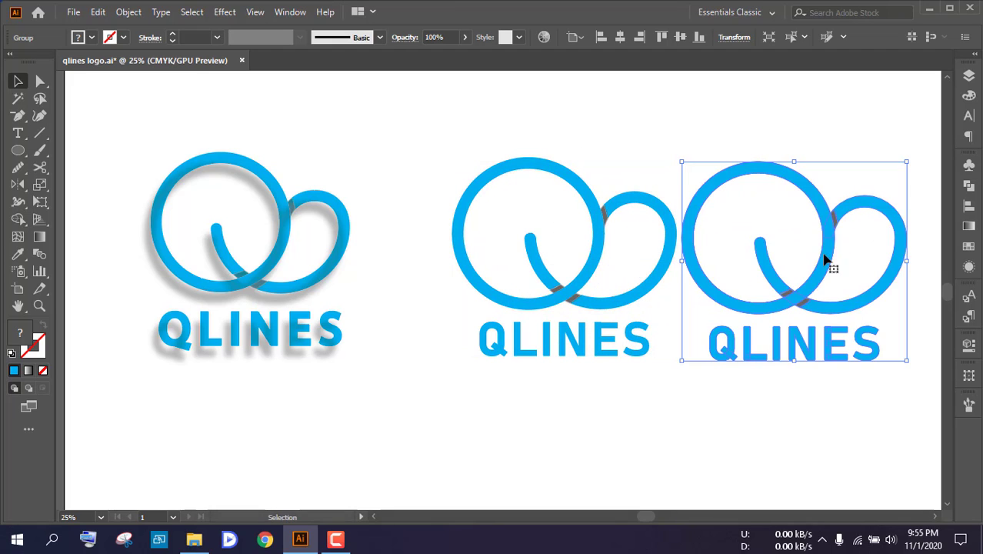
pyautogui.rightClick(826, 261)
pyautogui.click(846, 368)
pyautogui.click(826, 261)
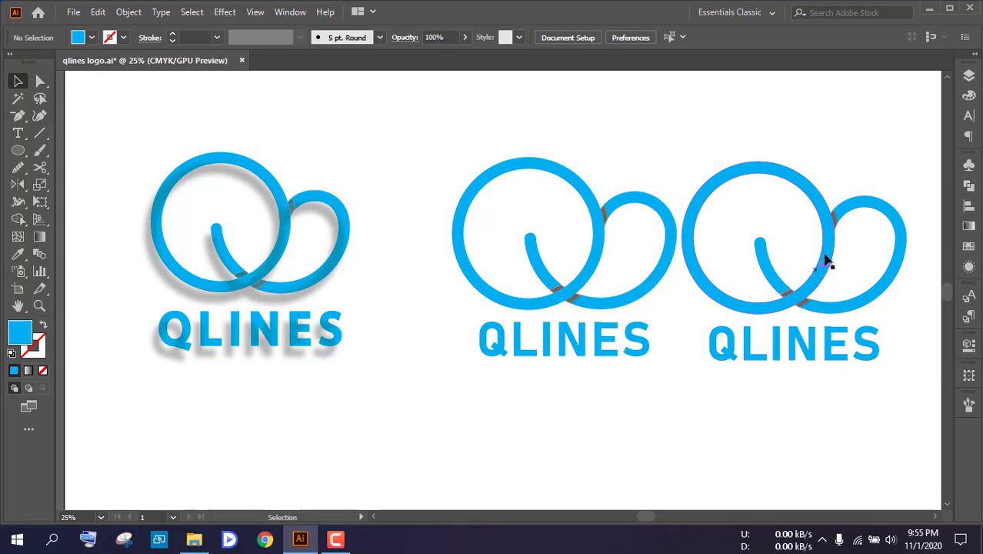
# Fill the duplicated Q symbol with black and deselect it
pyautogui.click(826, 256)
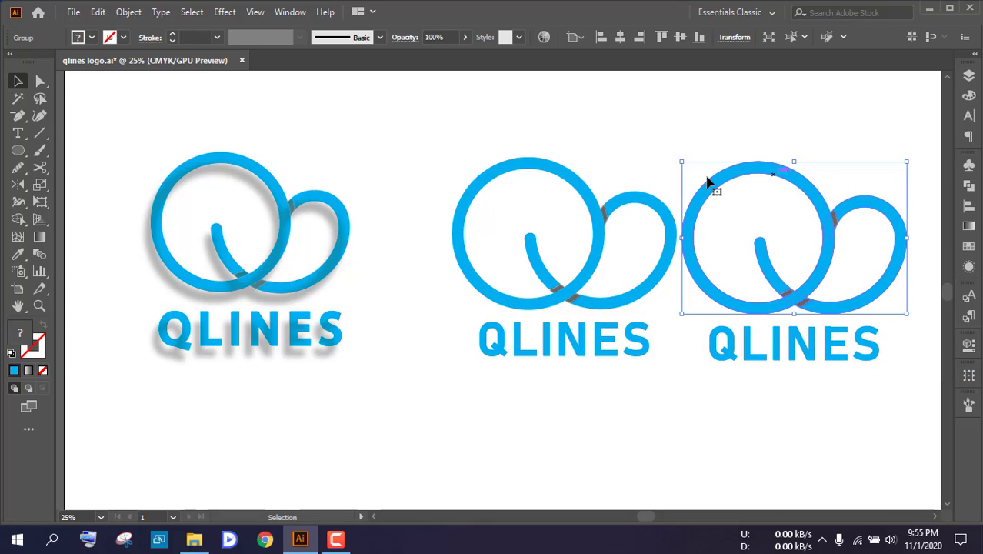
pyautogui.click(90, 39)
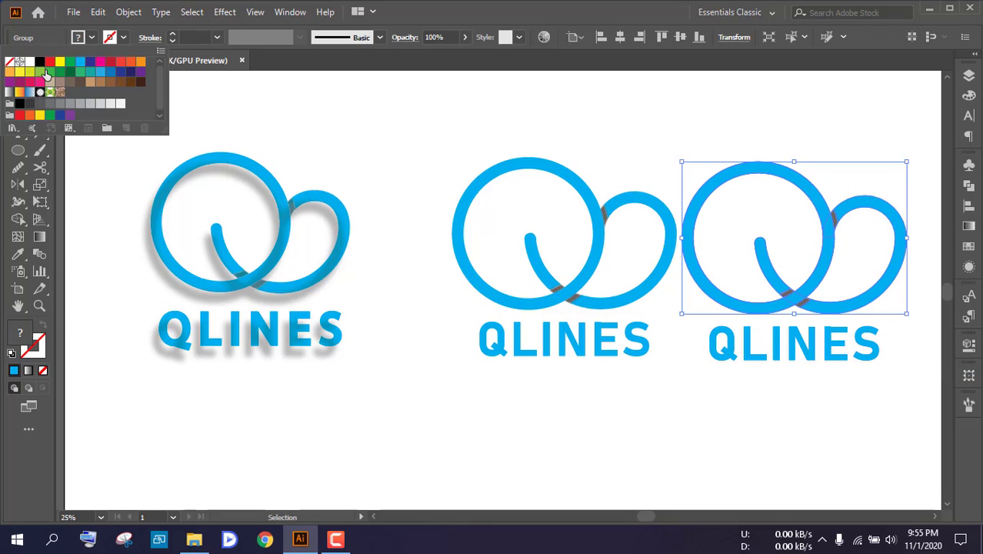
pyautogui.click(19, 104)
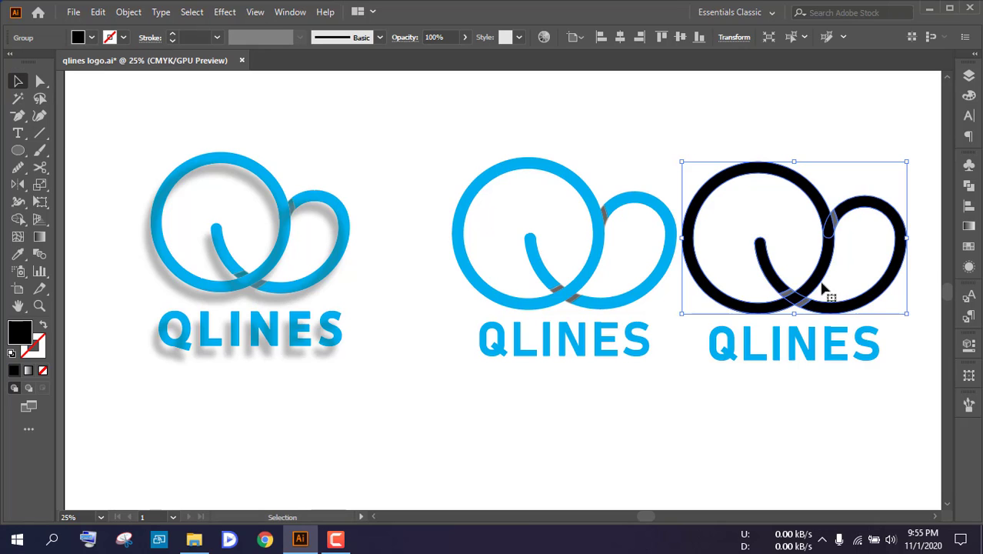
pyautogui.click(892, 379)
# Merge all pieces of the black Q symbol, including its grey overlap shadows, into one shape with Pathfinder Unite
pyautogui.scroll(2, 841, 239)
pyautogui.moveTo(703, 161); pyautogui.dragTo(892, 283)
pyautogui.click(856, 233)
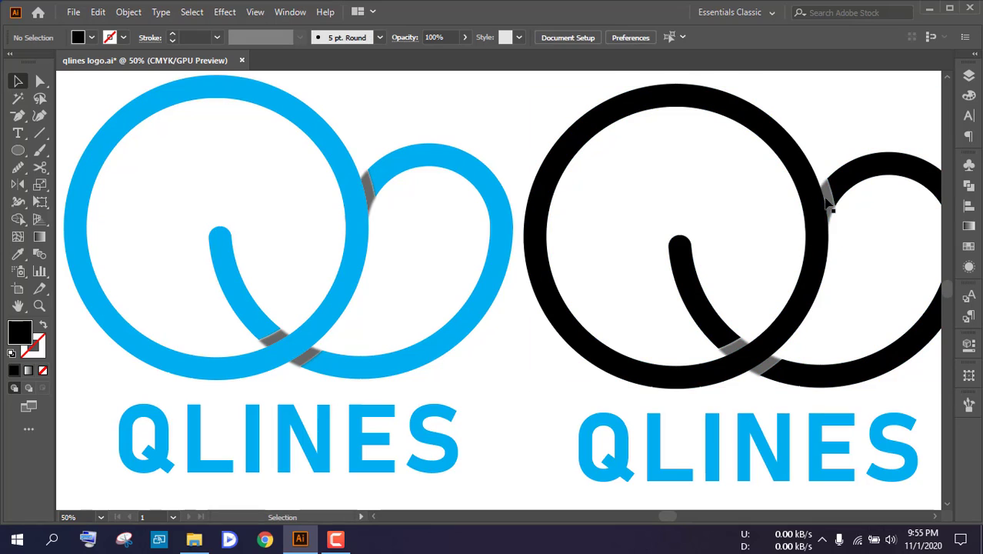
pyautogui.moveTo(671, 203); pyautogui.dragTo(852, 320)
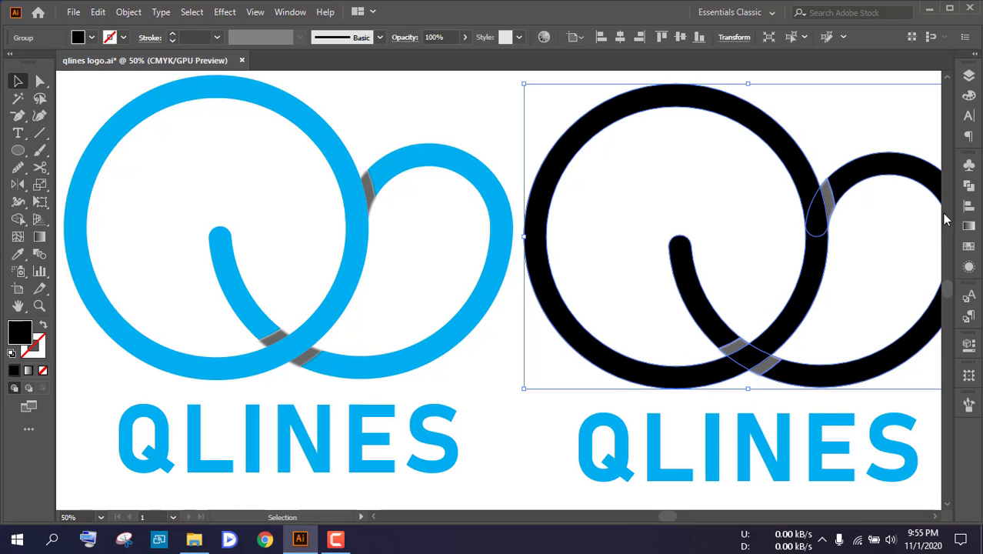
pyautogui.click(970, 187)
pyautogui.click(802, 199)
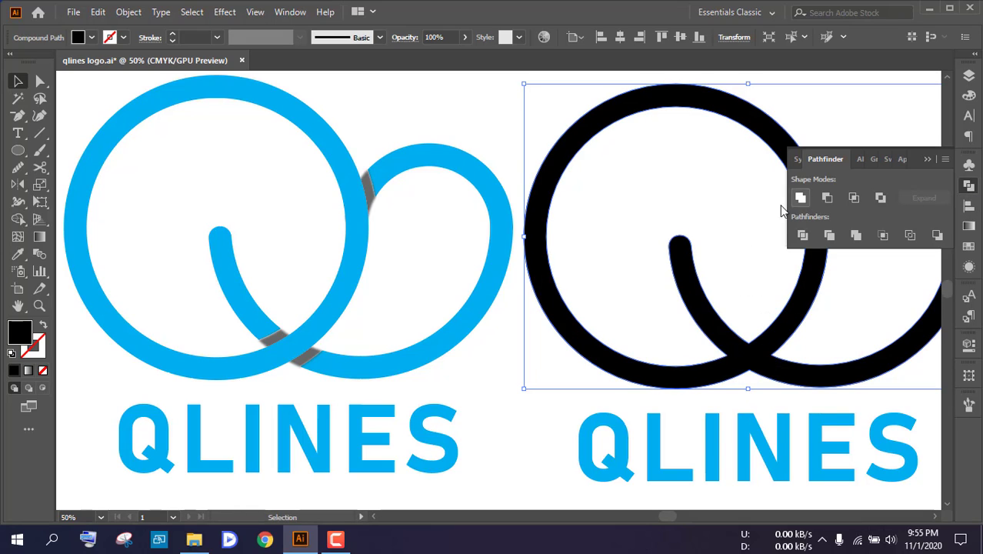
pyautogui.click(764, 229)
pyautogui.click(927, 159)
pyautogui.scroll(-1, 750, 228)
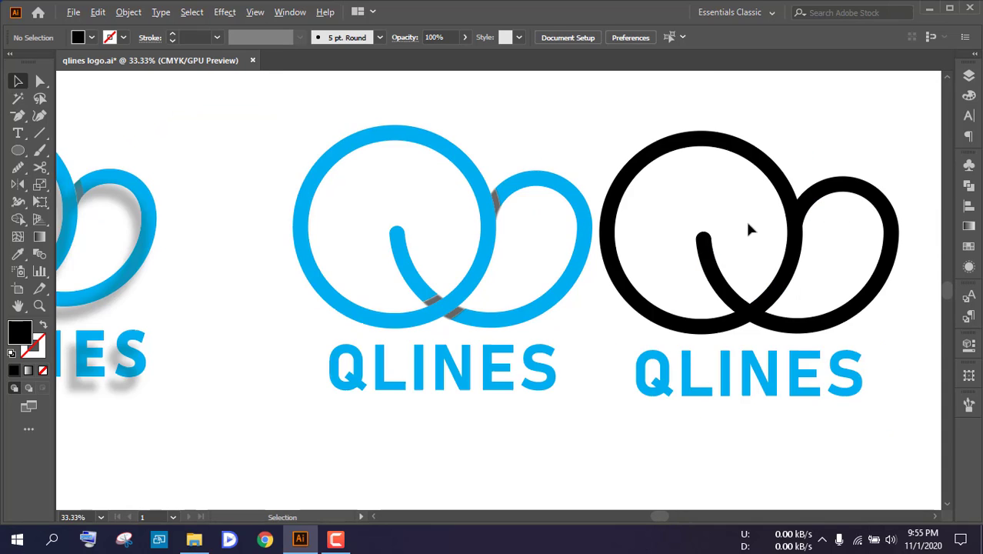
# Fill the copied QLINES lettering with the black sampled from the symbol above it and deselect it
pyautogui.scroll(-1, 756, 275)
pyautogui.click(742, 346)
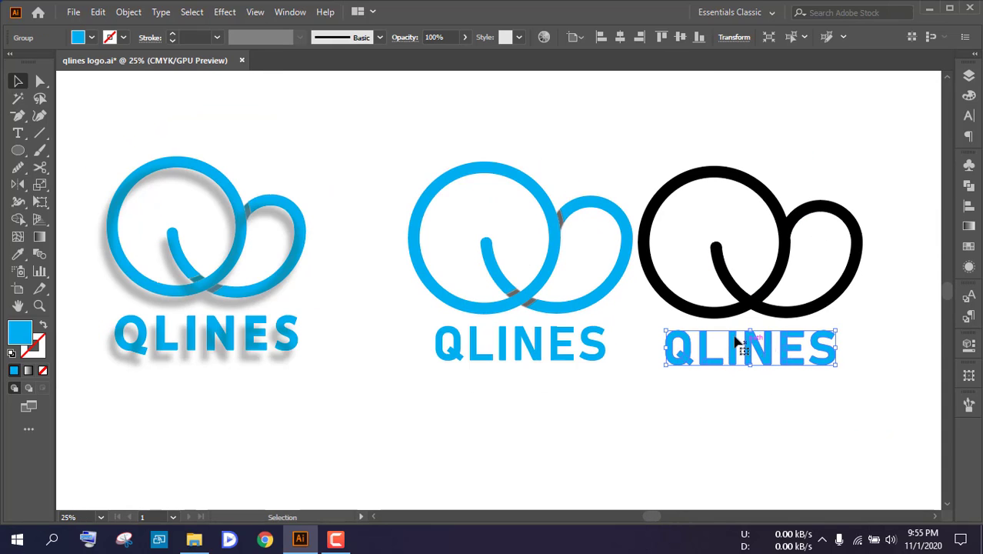
pyautogui.press('i')
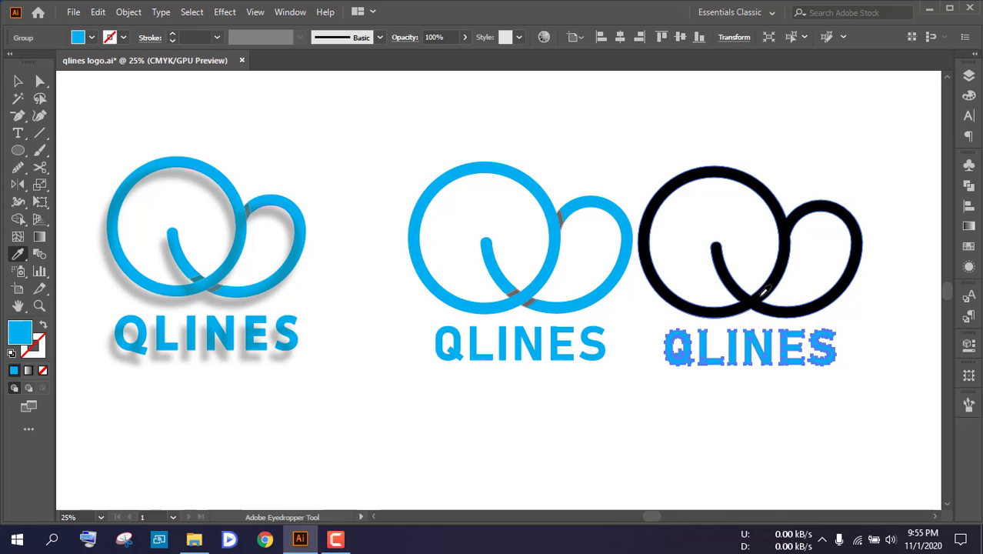
pyautogui.click(746, 286)
pyautogui.press('v')
pyautogui.click(482, 202)
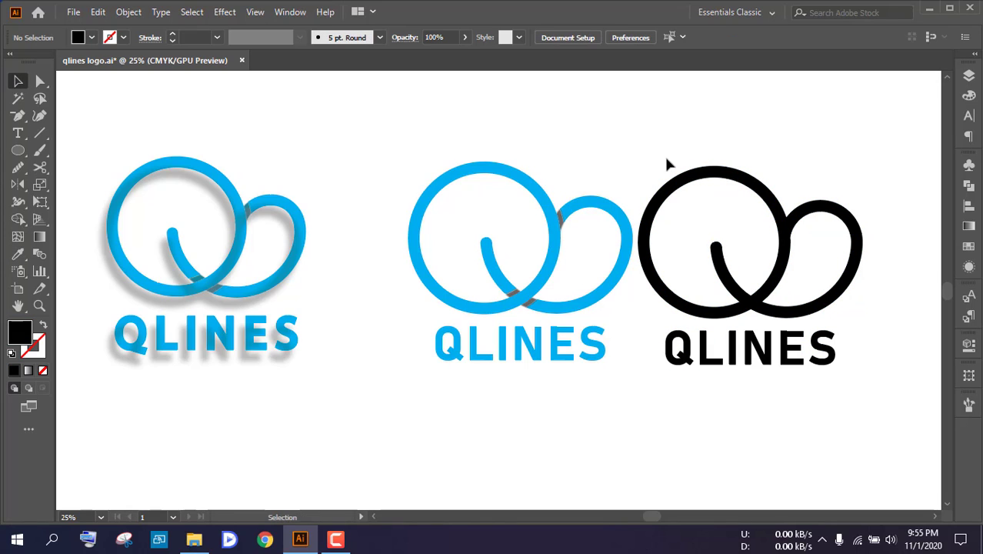
# Group the black symbol with its lettering and move the group over the blue logo, offset slightly down and to the left
pyautogui.moveTo(666, 159); pyautogui.dragTo(837, 362)
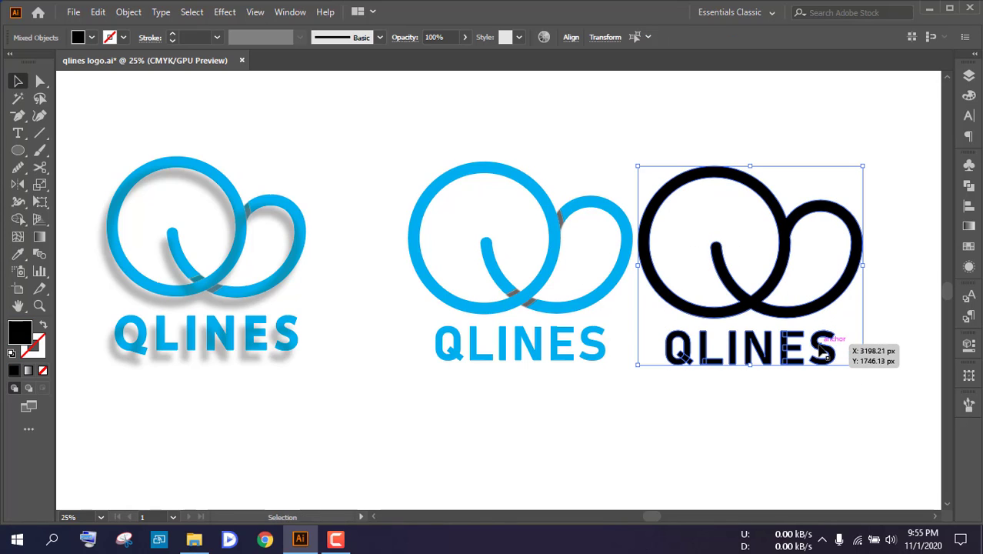
pyautogui.press('a')
pyautogui.click(780, 392)
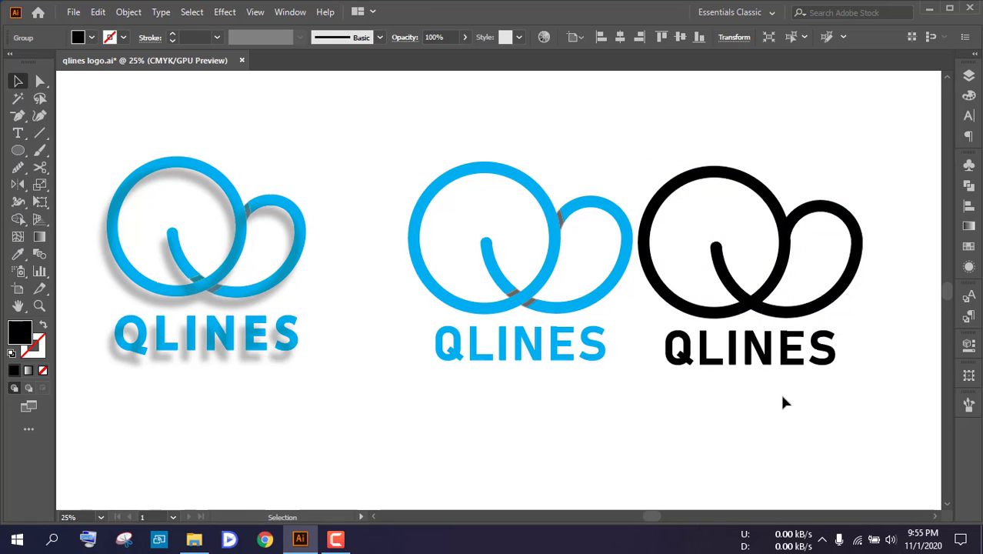
pyautogui.press('v')
pyautogui.moveTo(760, 297); pyautogui.dragTo(526, 308)
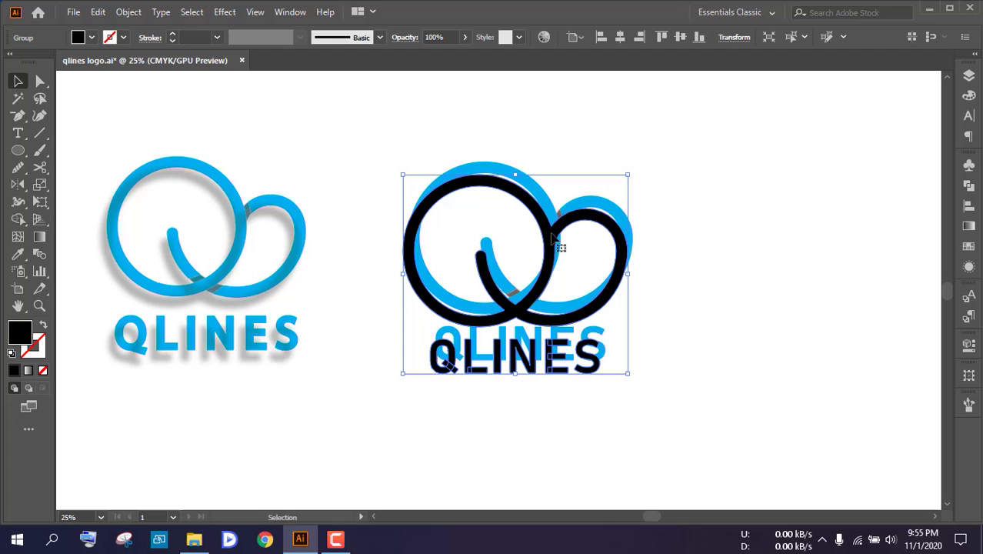
pyautogui.click(690, 206)
# Set the black logo copy's opacity to 30% and deselect it
pyautogui.scroll(1, 511, 209)
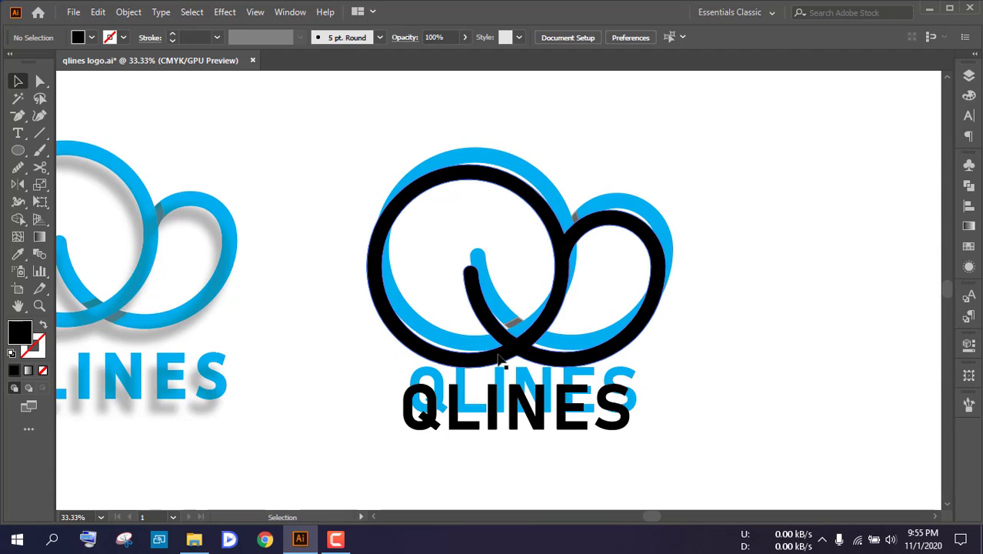
pyautogui.click(632, 344)
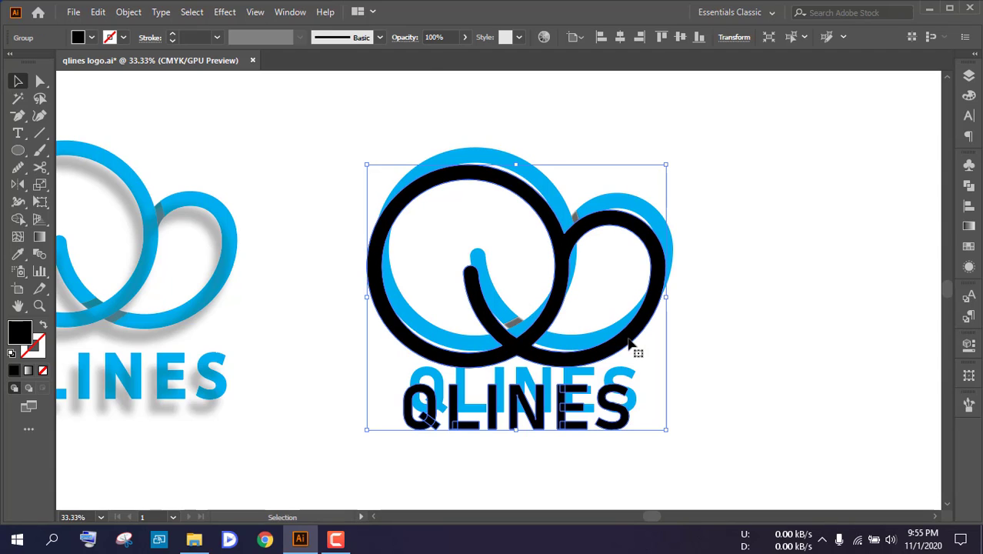
pyautogui.click(450, 37)
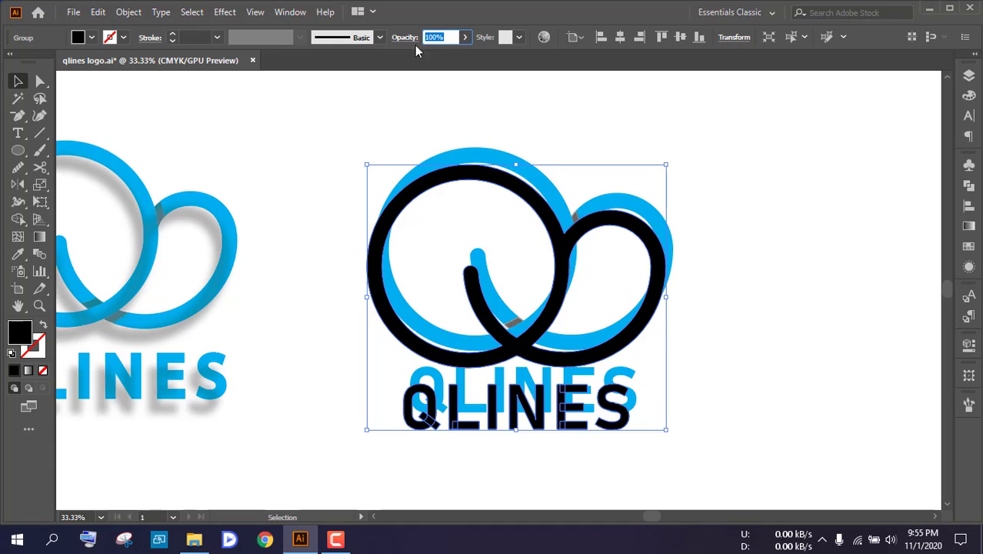
pyautogui.write('30')
pyautogui.click(688, 139)
# Bring the blue logo to the front of the grey shadow copy and deselect it
pyautogui.click(663, 234)
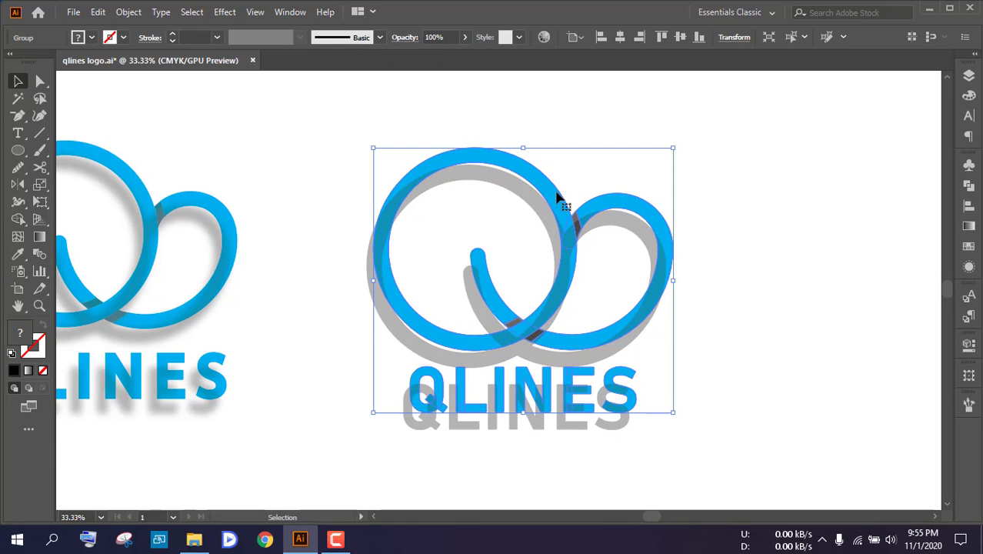
pyautogui.click(627, 149)
pyautogui.rightClick(546, 189)
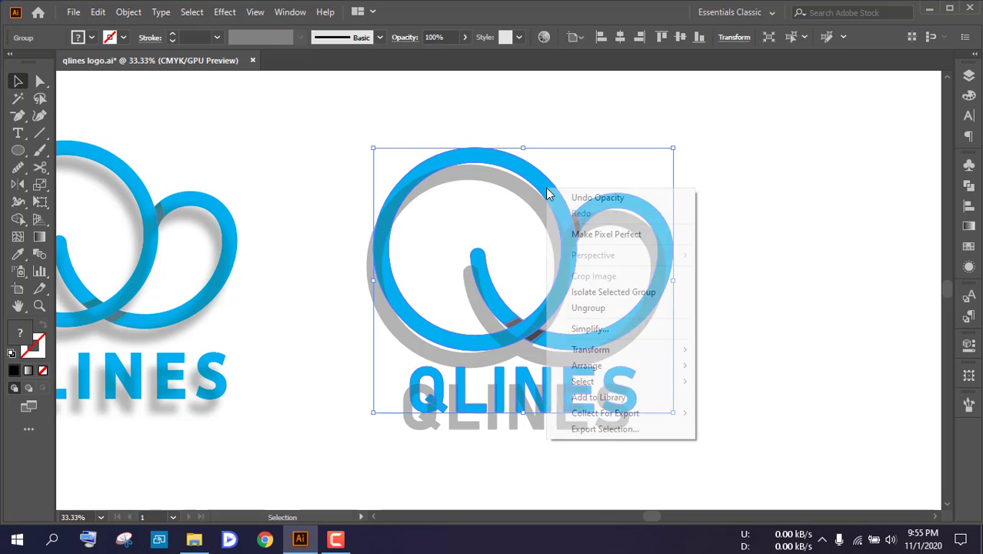
pyautogui.moveTo(591, 371)
pyautogui.click(748, 367)
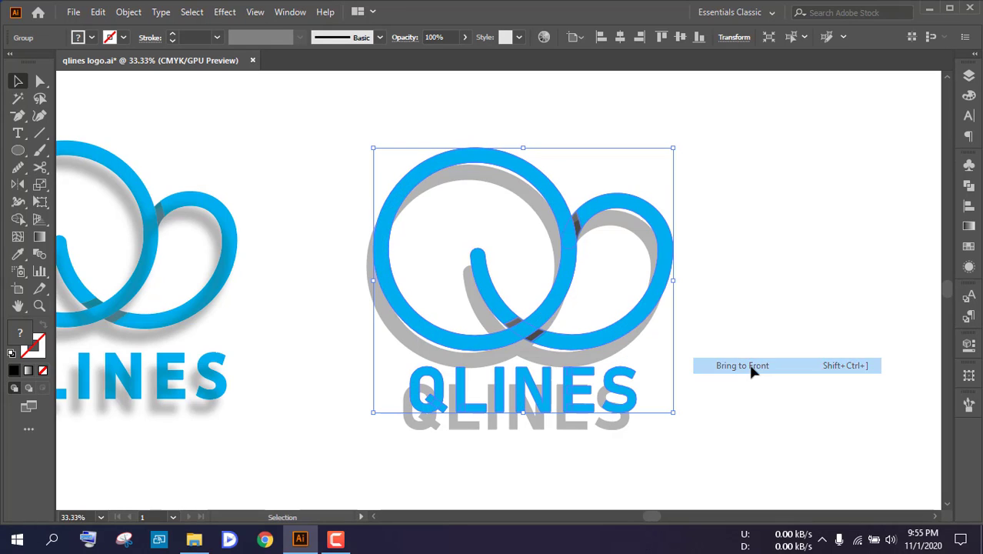
pyautogui.click(677, 328)
# Fine-tune the grey shadow copy's offset behind the blue logo with small shifts and deselect it
pyautogui.scroll(-1, 672, 324)
pyautogui.scroll(-1, 671, 332)
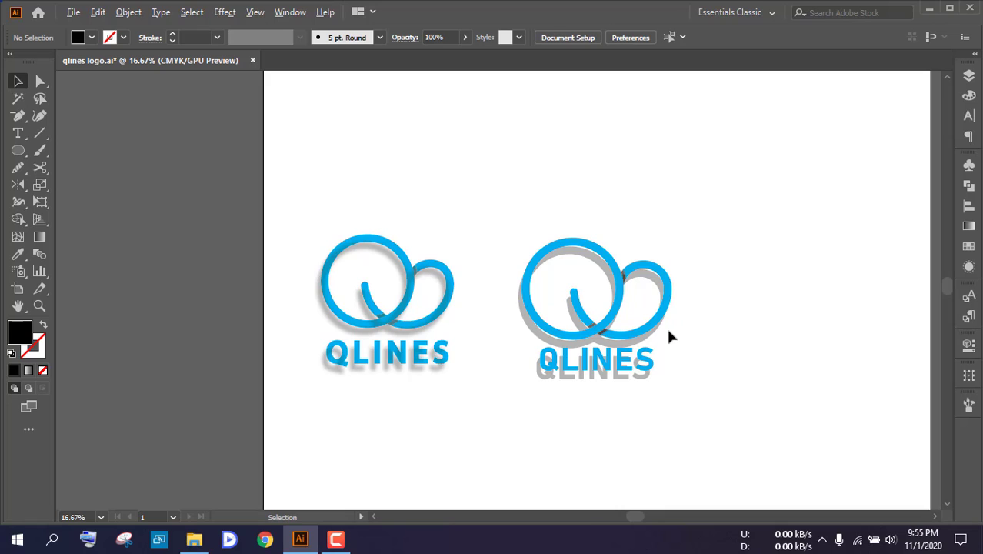
pyautogui.scroll(3, 664, 331)
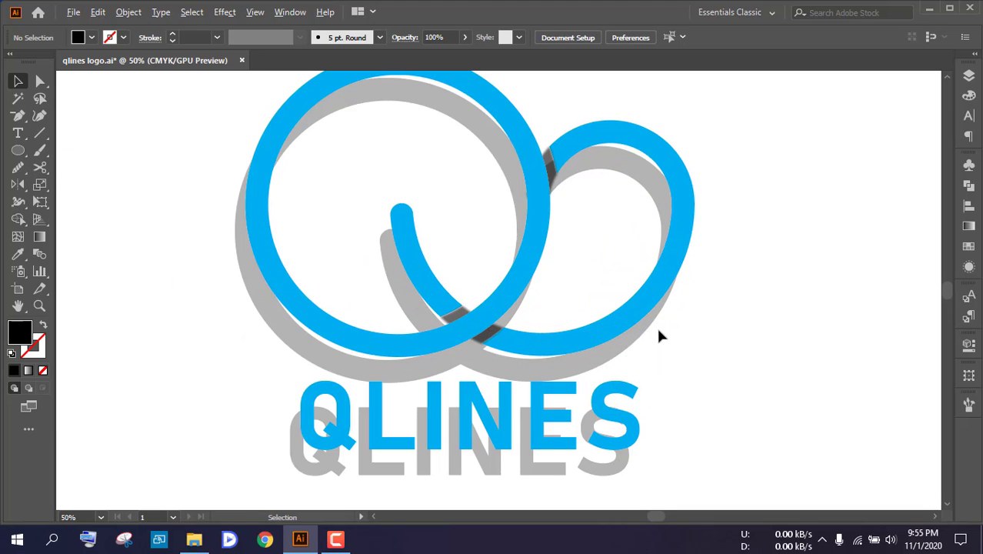
pyautogui.scroll(-1, 656, 324)
pyautogui.moveTo(534, 192); pyautogui.dragTo(538, 191)
pyautogui.click(566, 165)
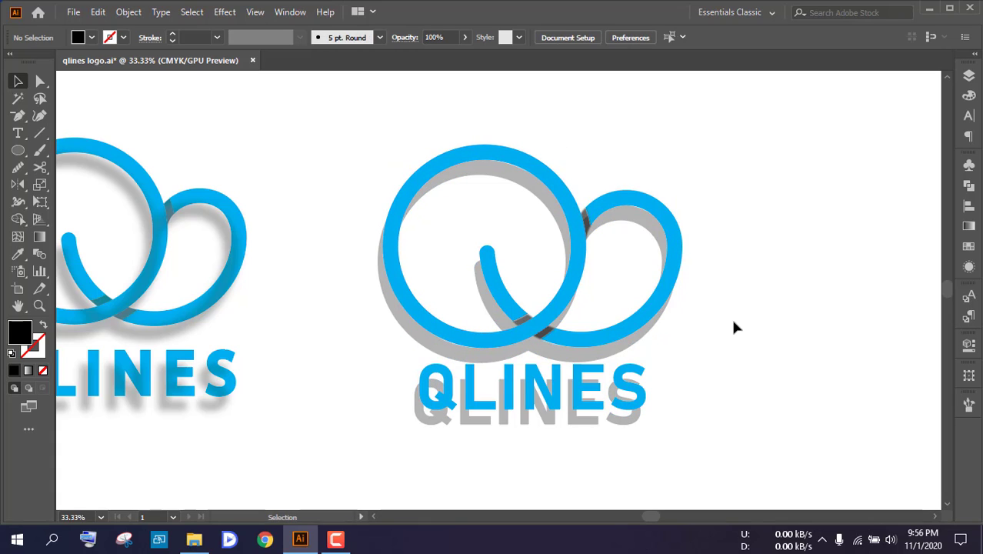
pyautogui.moveTo(533, 193); pyautogui.dragTo(530, 194)
pyautogui.click(608, 137)
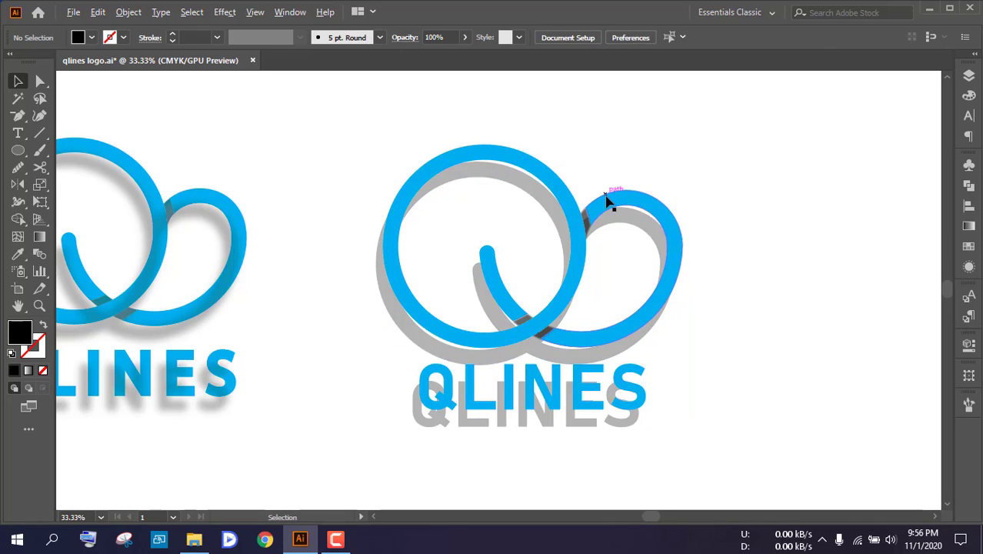
# Apply a Gaussian Blur with a radius of 8 pixels and preview enabled to the grey shadow copy, and deselect it
pyautogui.scroll(-1, 605, 201)
pyautogui.scroll(2, 546, 196)
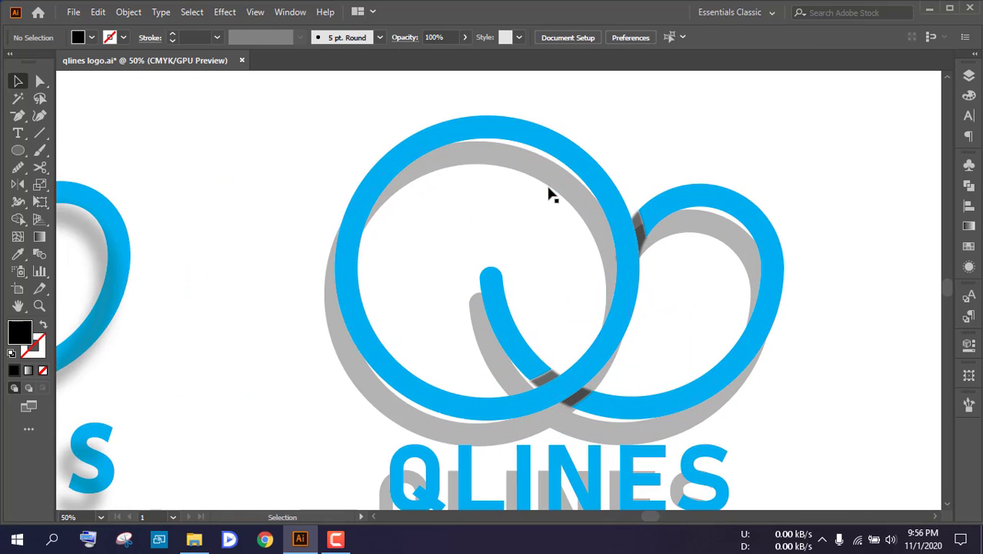
pyautogui.click(550, 182)
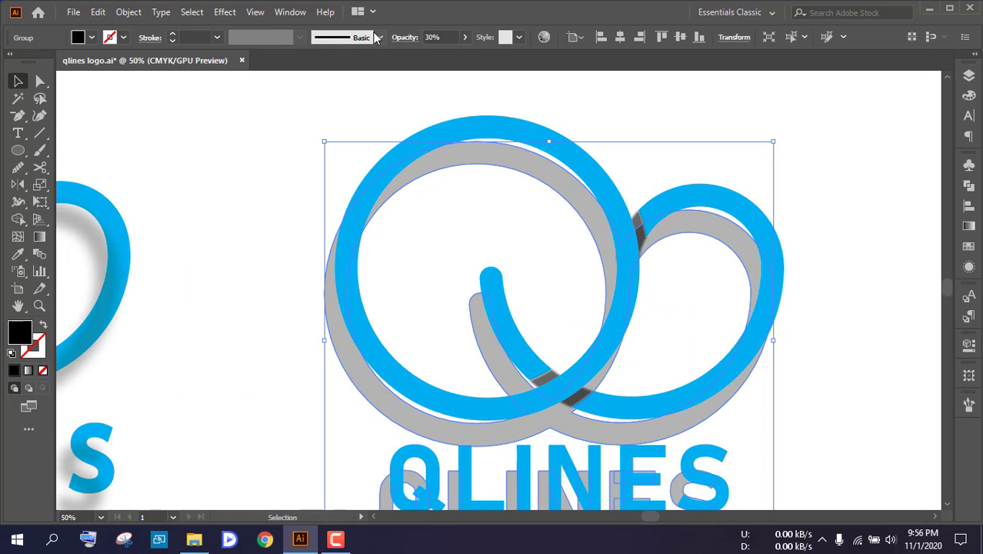
pyautogui.click(225, 12)
pyautogui.moveTo(360, 257)
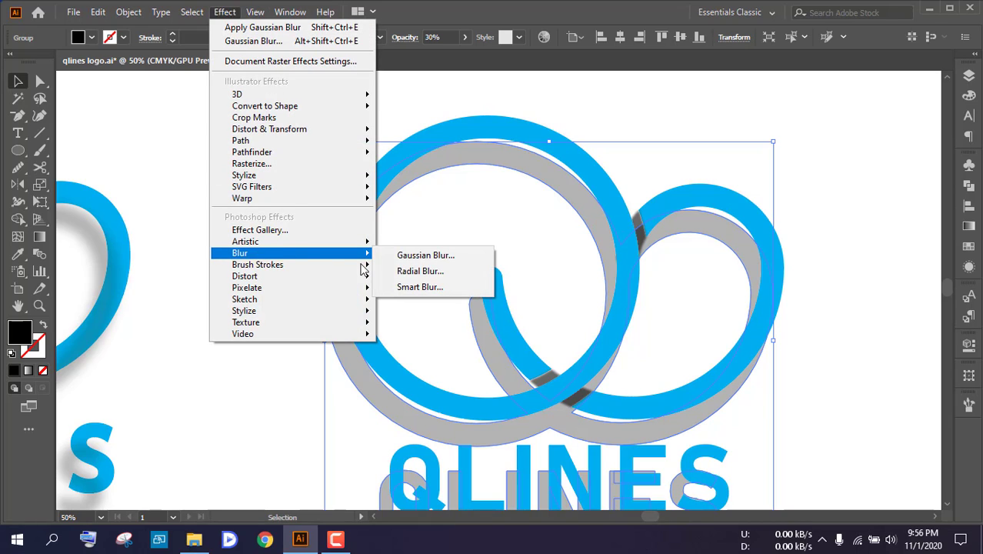
pyautogui.click(425, 256)
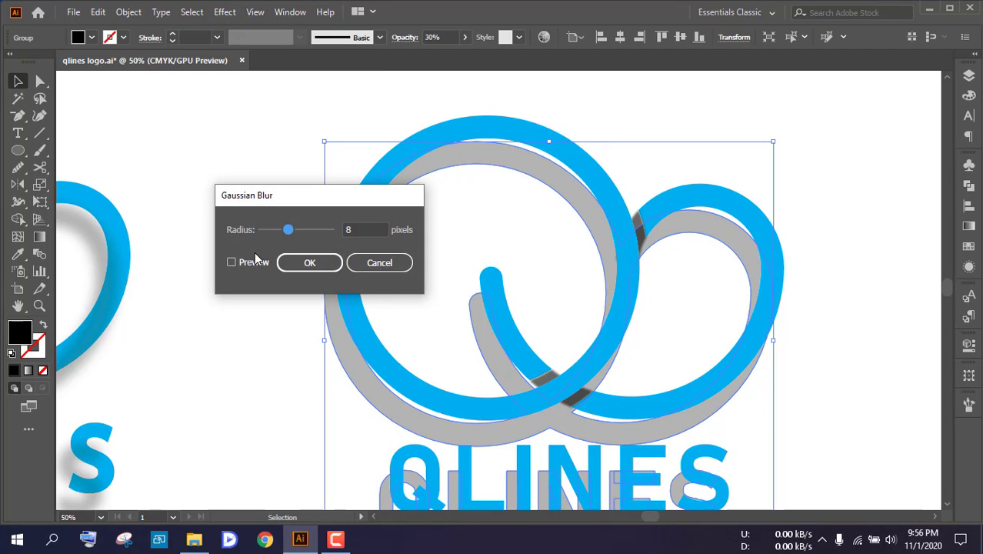
pyautogui.click(248, 265)
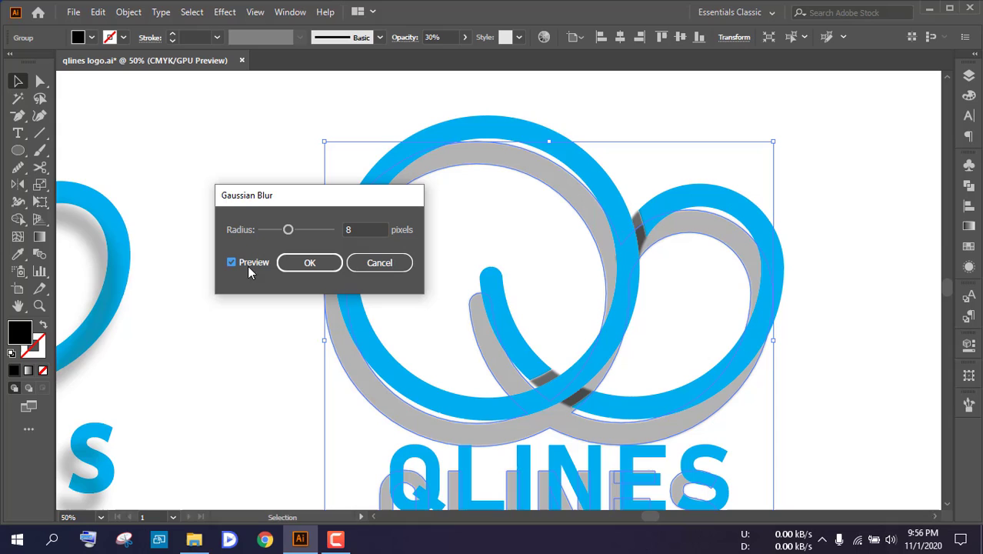
pyautogui.click(311, 263)
pyautogui.click(460, 321)
pyautogui.hotkey('ctrl', '-')
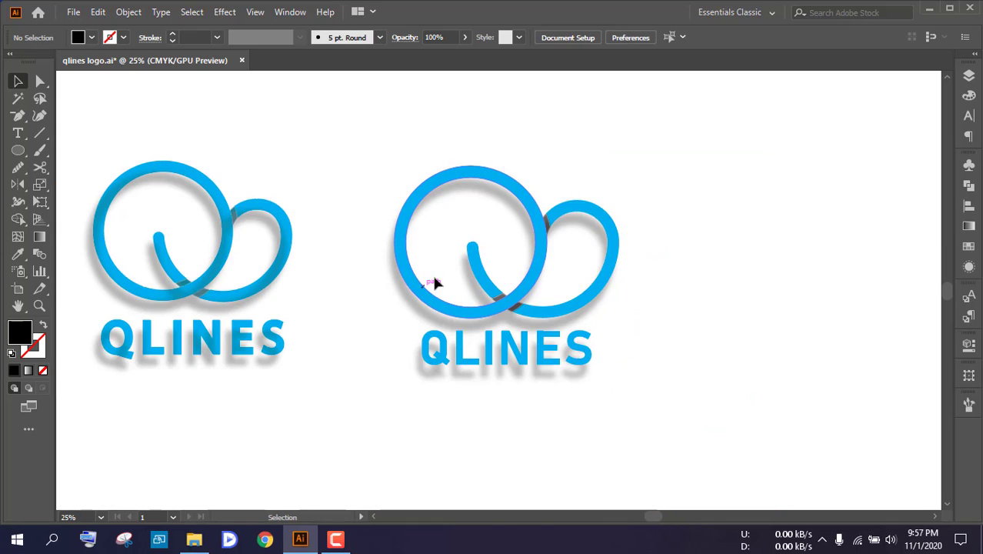
pyautogui.moveTo(323, 388); pyautogui.dragTo(383, 365)
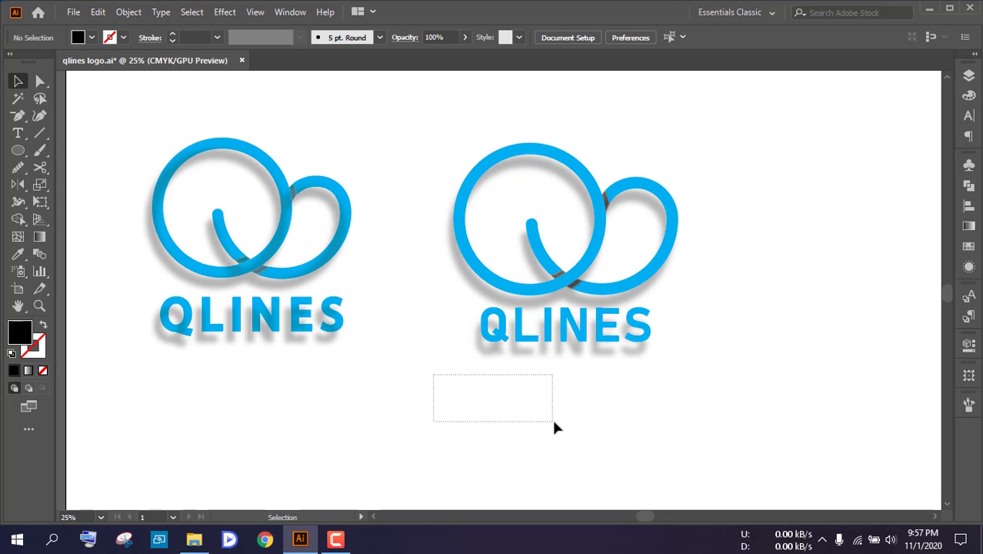
pyautogui.moveTo(421, 406)
pyautogui.mouseDown()
pyautogui.moveTo(463, 422)
pyautogui.moveTo(417, 417)
pyautogui.mouseUp()
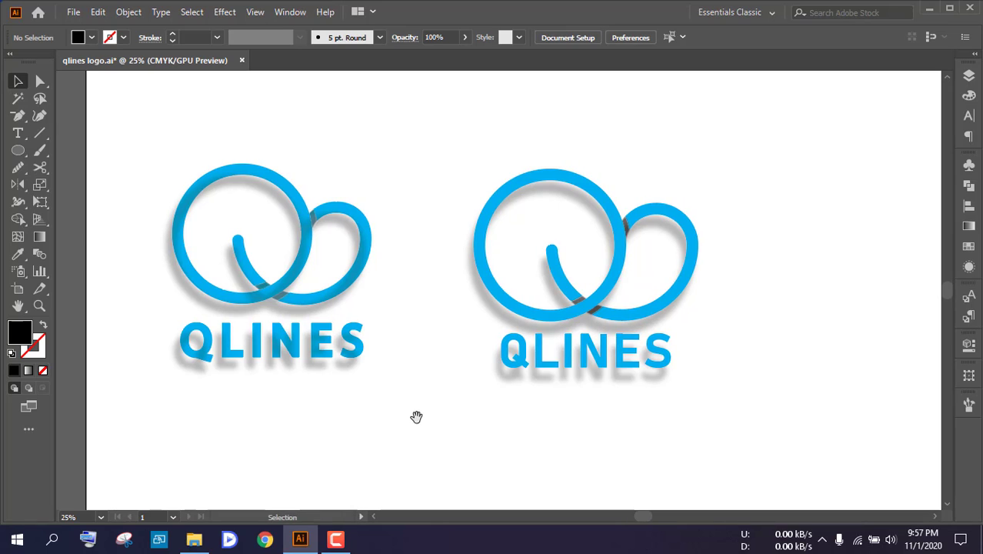